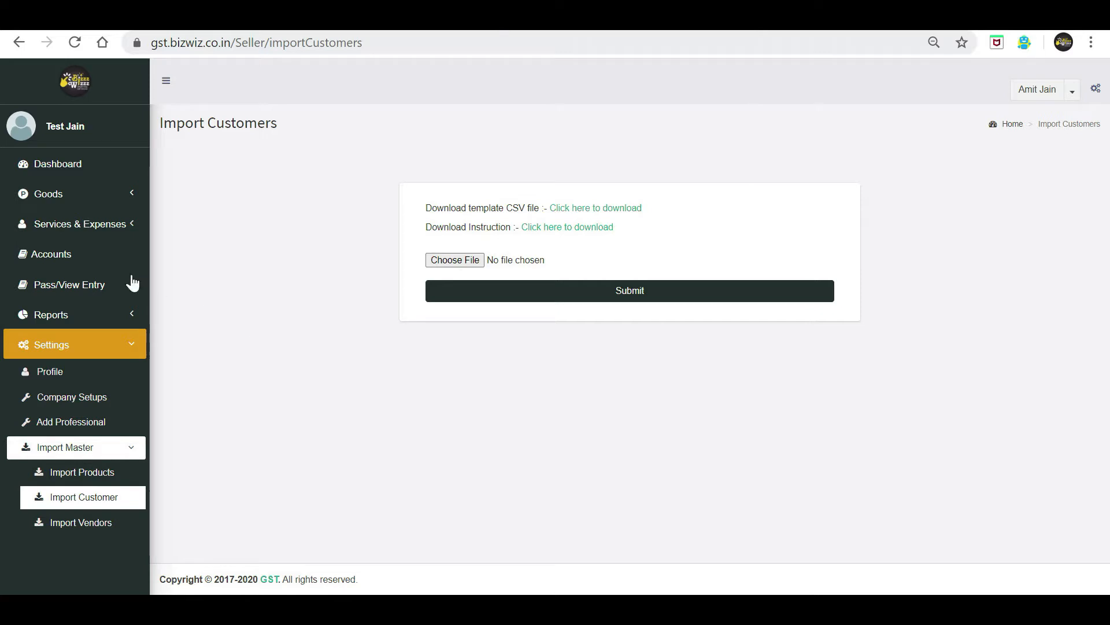
Show the Account Details page listing the six default accounts
left_click(79, 258)
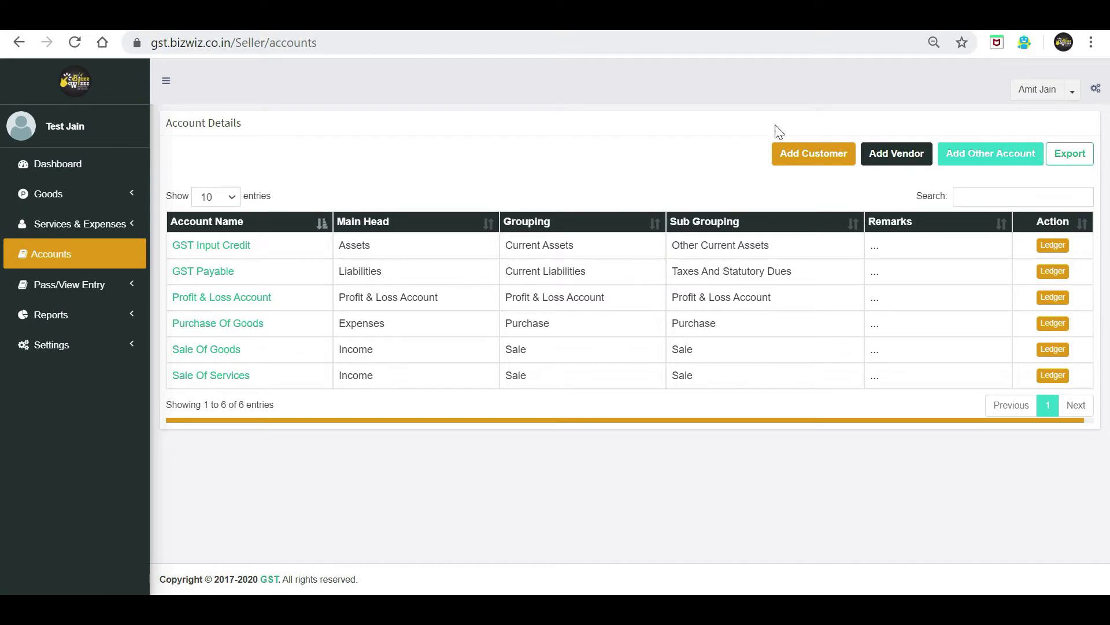
Add a customer from their GSTIN with Uttar Pradesh details fetched, and save it
left_click(817, 159)
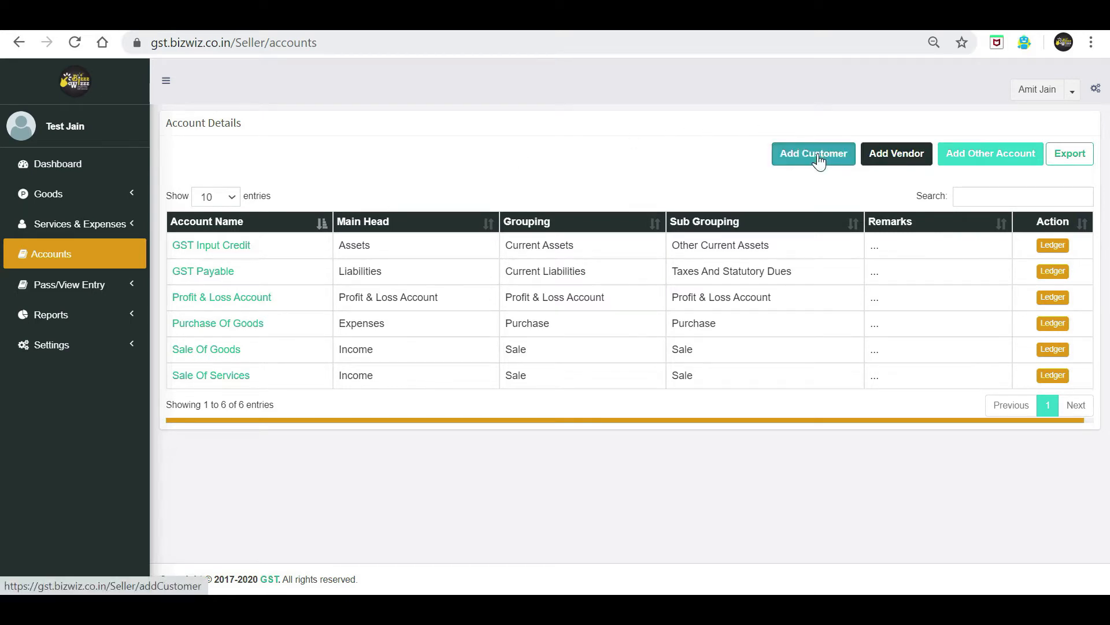
left_click(567, 145)
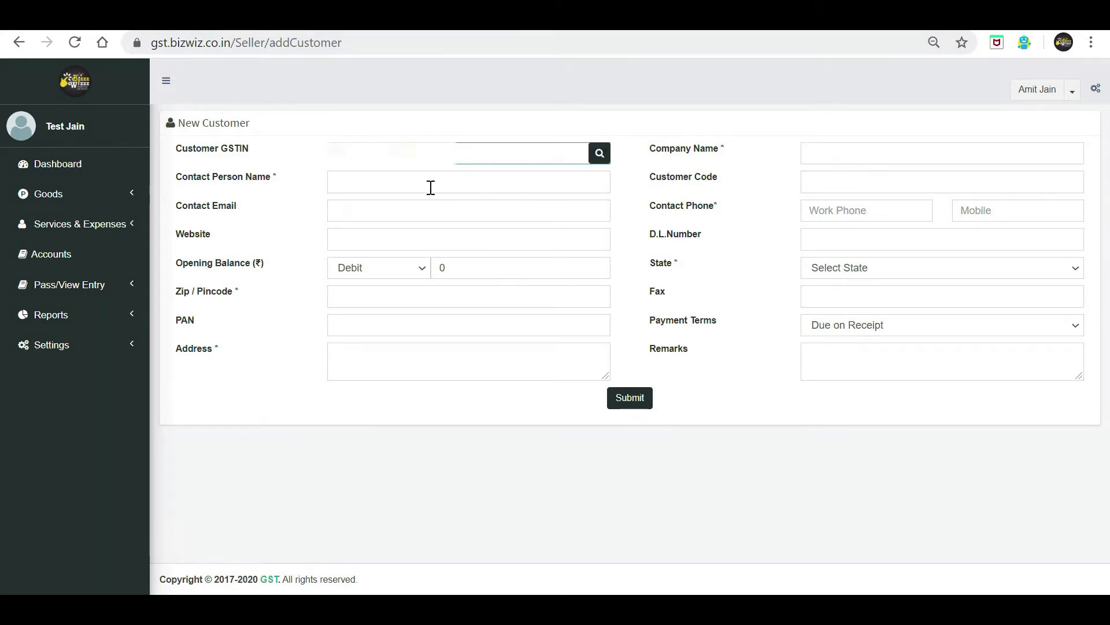
left_click(599, 154)
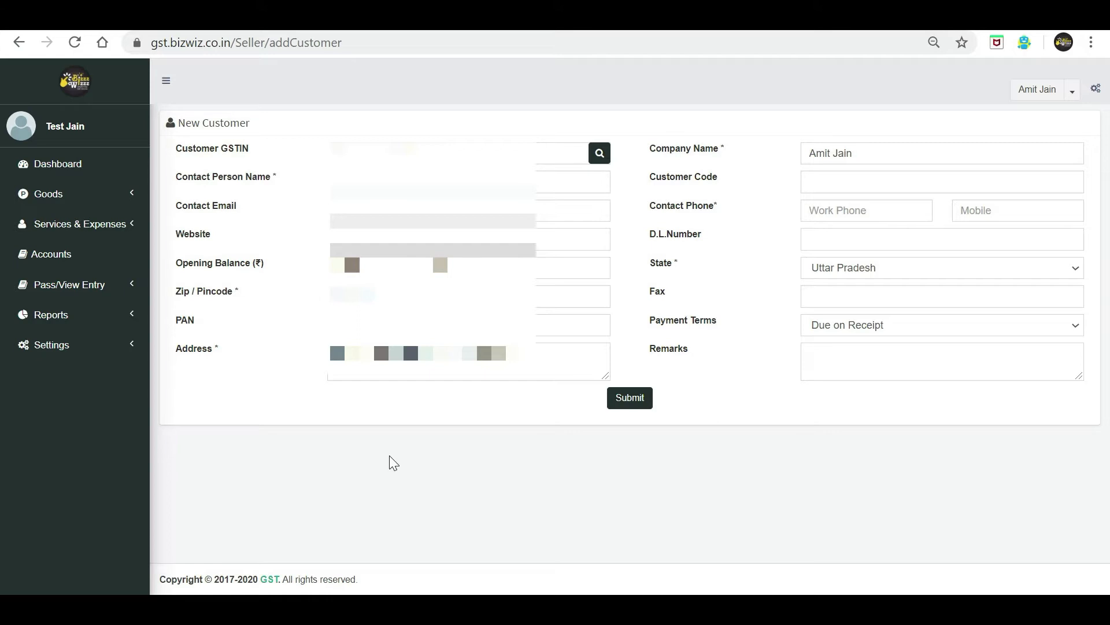
left_click(640, 402)
left_click(641, 403)
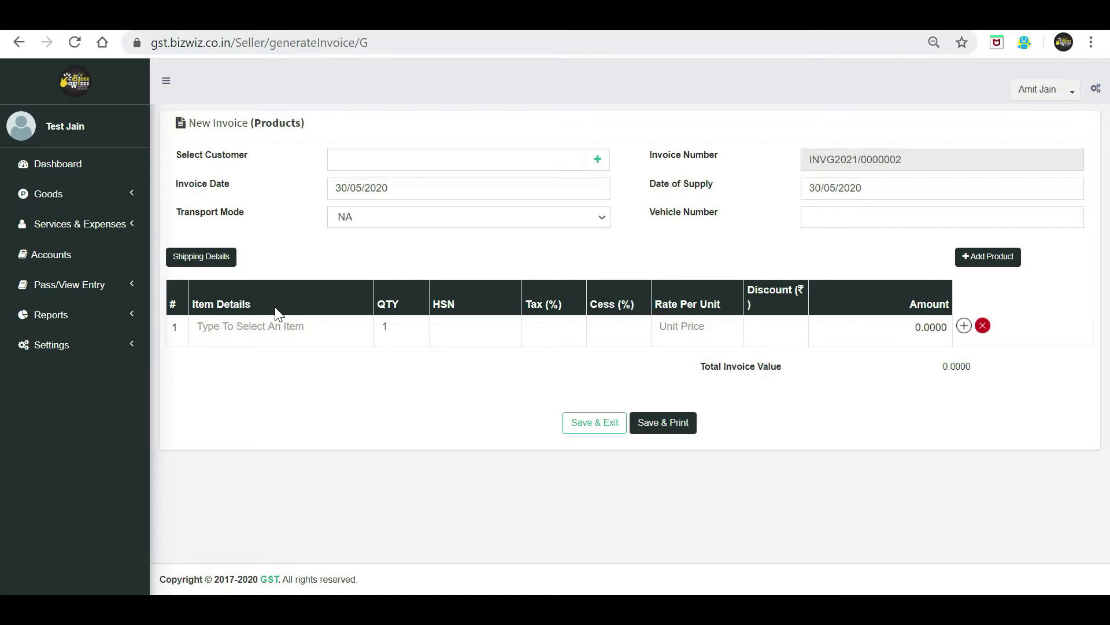
Show the Service Invoices Raised list under Services & Expenses for May 2020
left_click(132, 225)
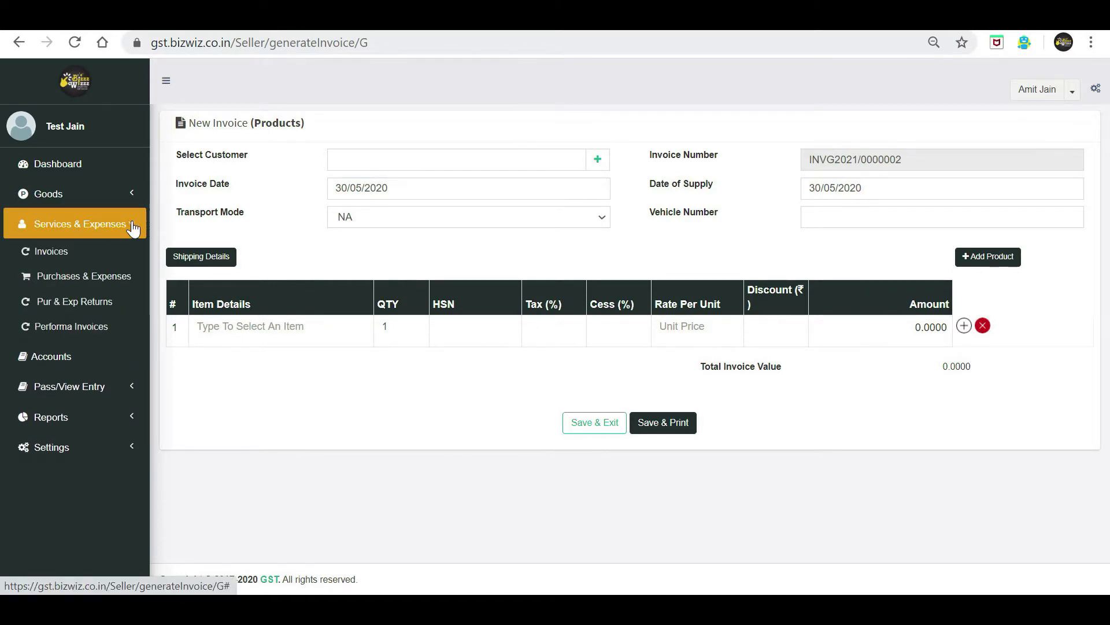
left_click(97, 257)
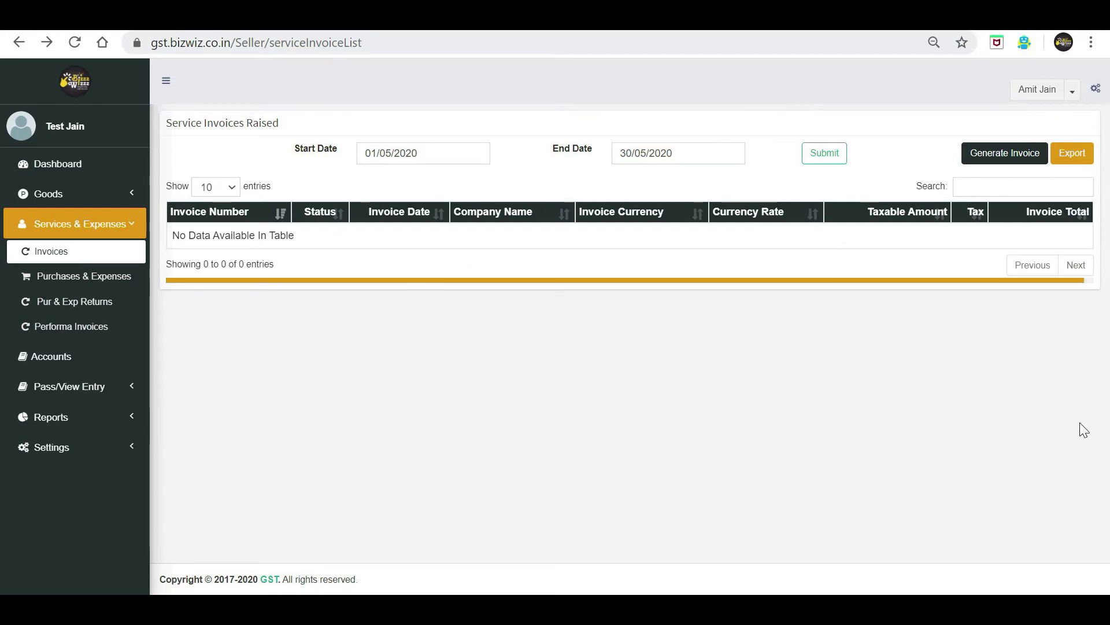
Start a services invoice for the existing customer, keeping the default invoice date
left_click(998, 157)
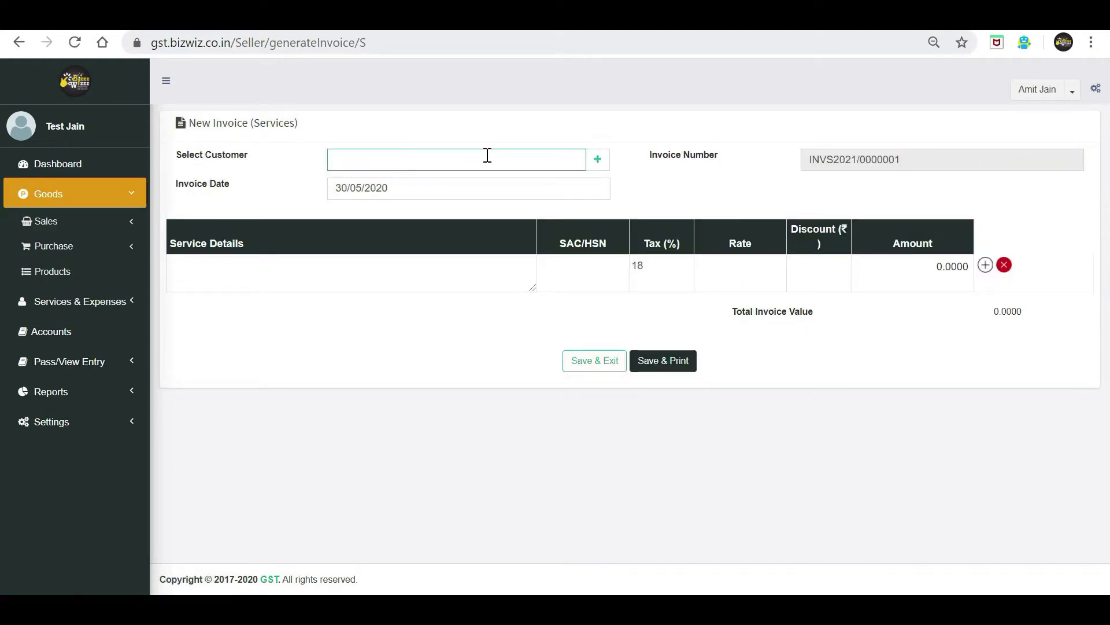
type("Am")
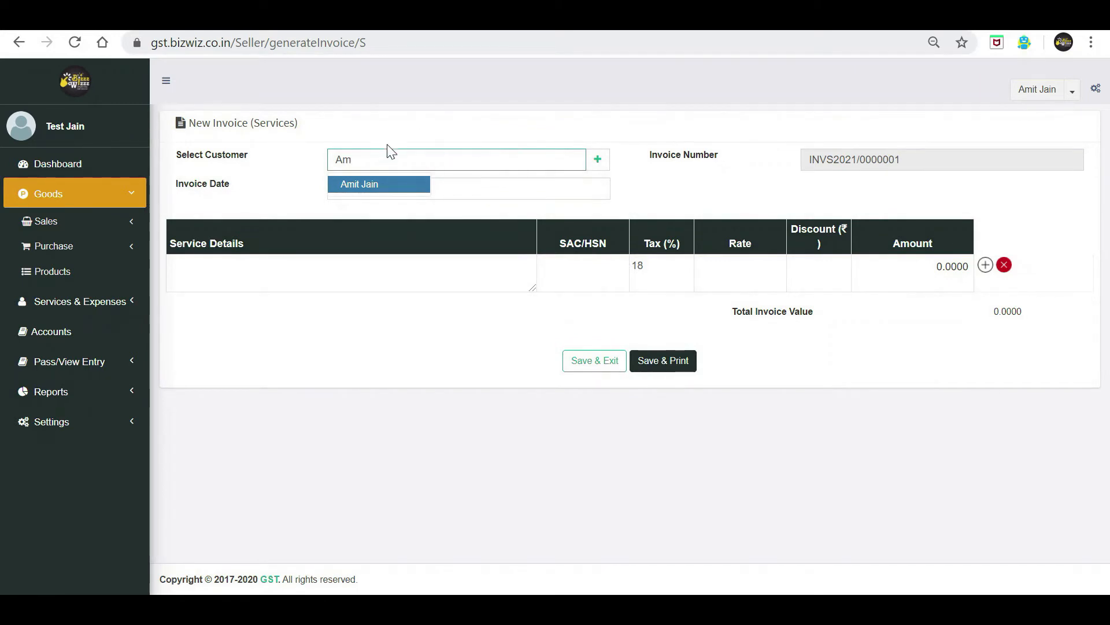
left_click(373, 184)
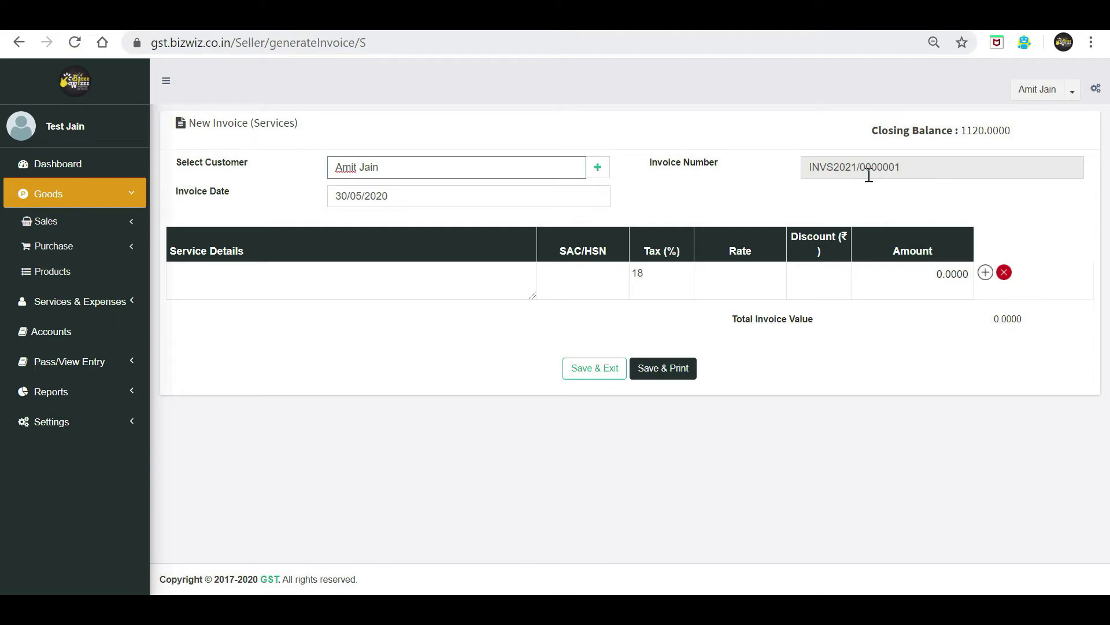
left_click(590, 197)
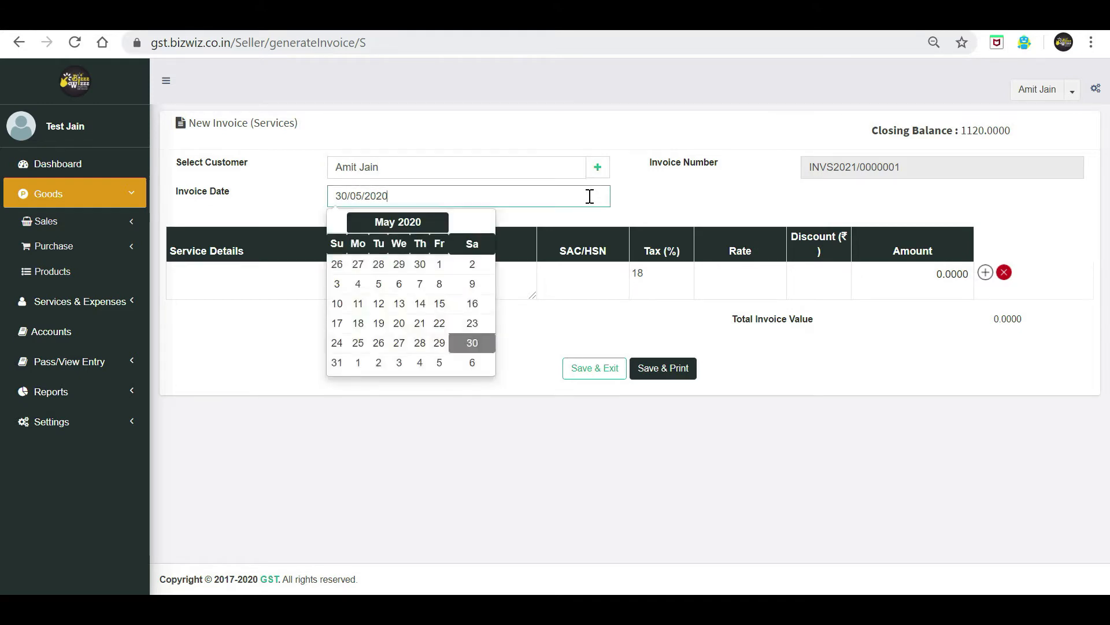
left_click(658, 203)
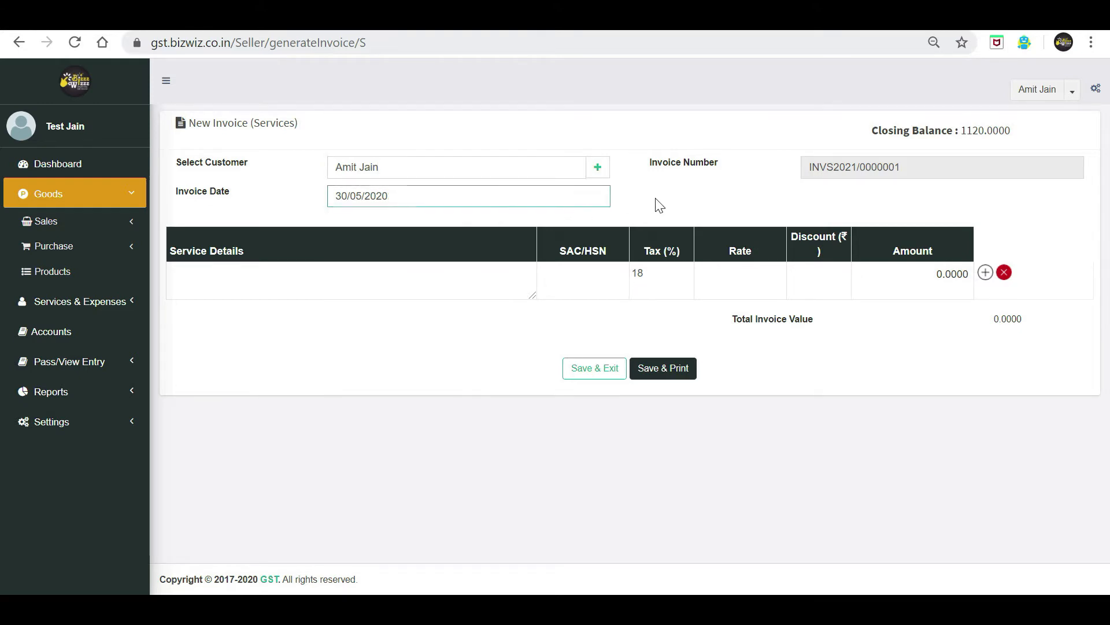
Add a Consultancy Fees line with SAC 9983, 18% tax and rate 10000, then Save & Print
left_click(389, 267)
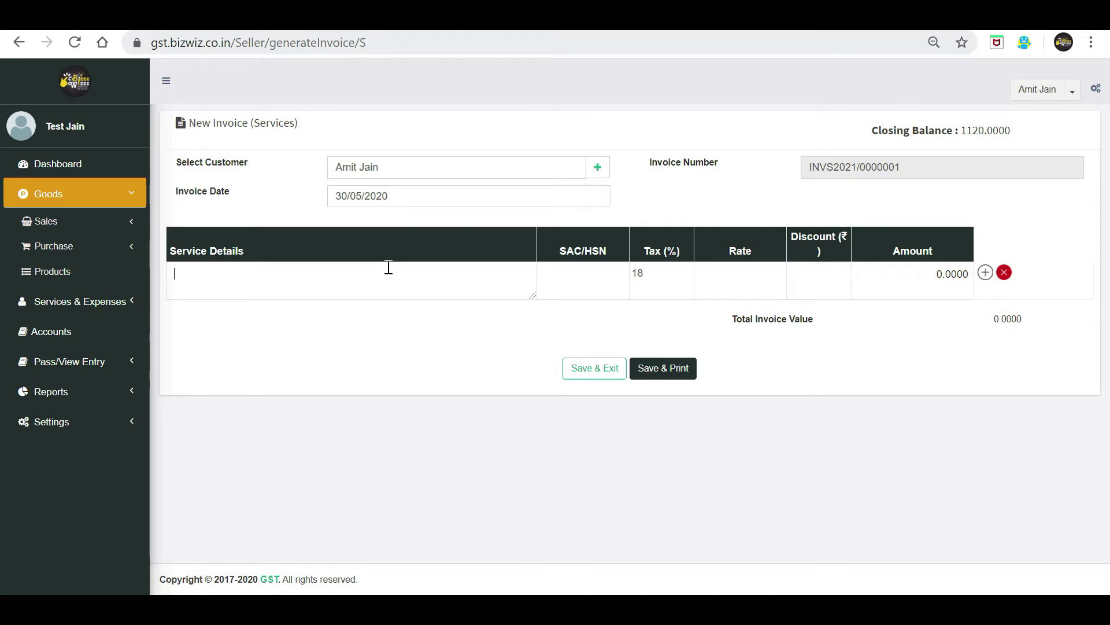
type("Consultancy Fees")
left_click(602, 283)
type("9983")
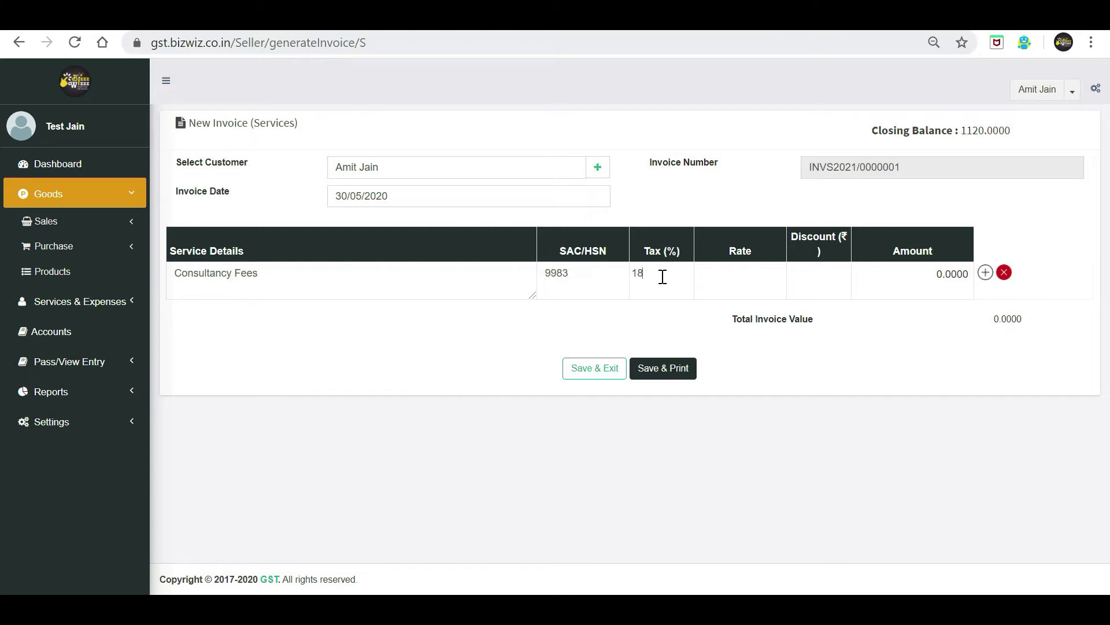
key("BackSpace")
type("2")
key("BackSpace")
type("8")
left_click(739, 277)
type("10000")
left_click(804, 281)
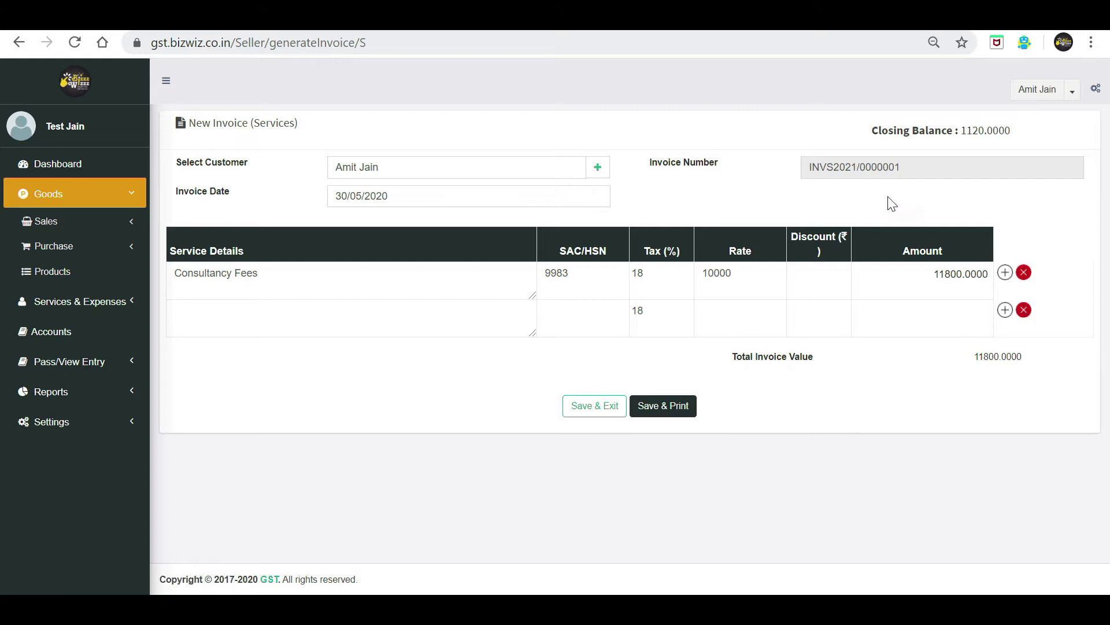
left_click(679, 417)
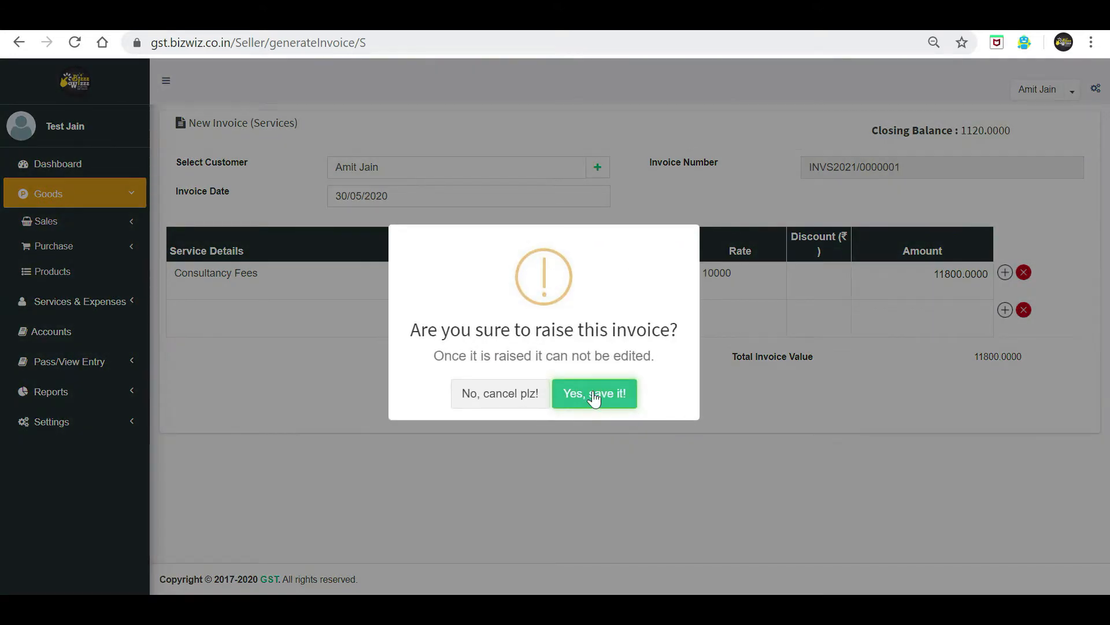
Confirm invoice INVS2021/0000001 for 11800, review it, and return to the Dashboard
left_click(594, 397)
left_click(553, 365)
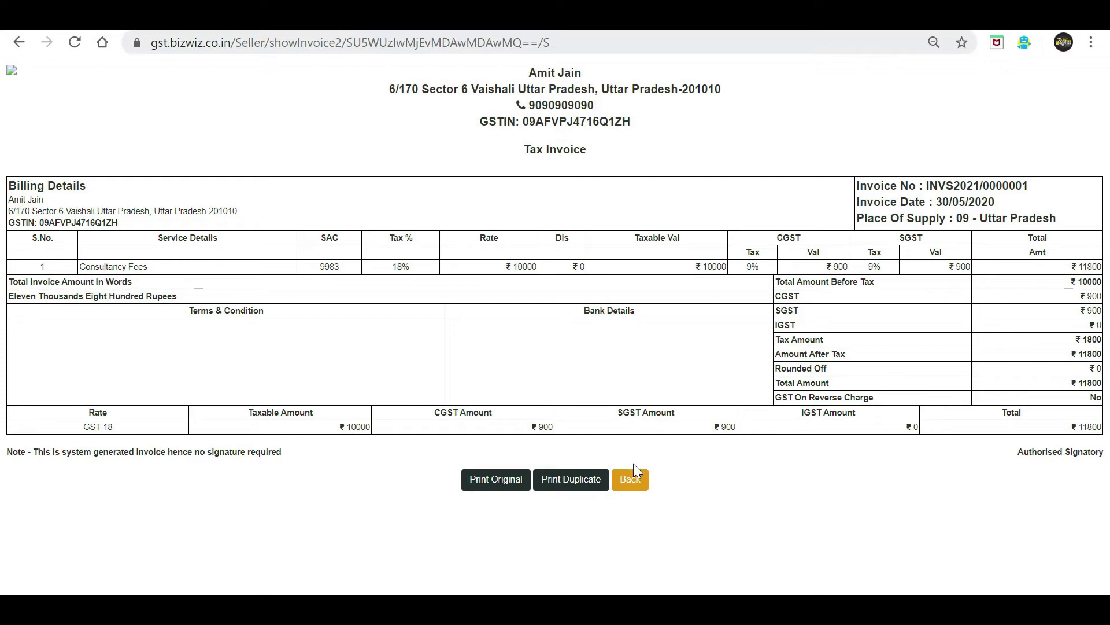
left_click(632, 486)
left_click(72, 163)
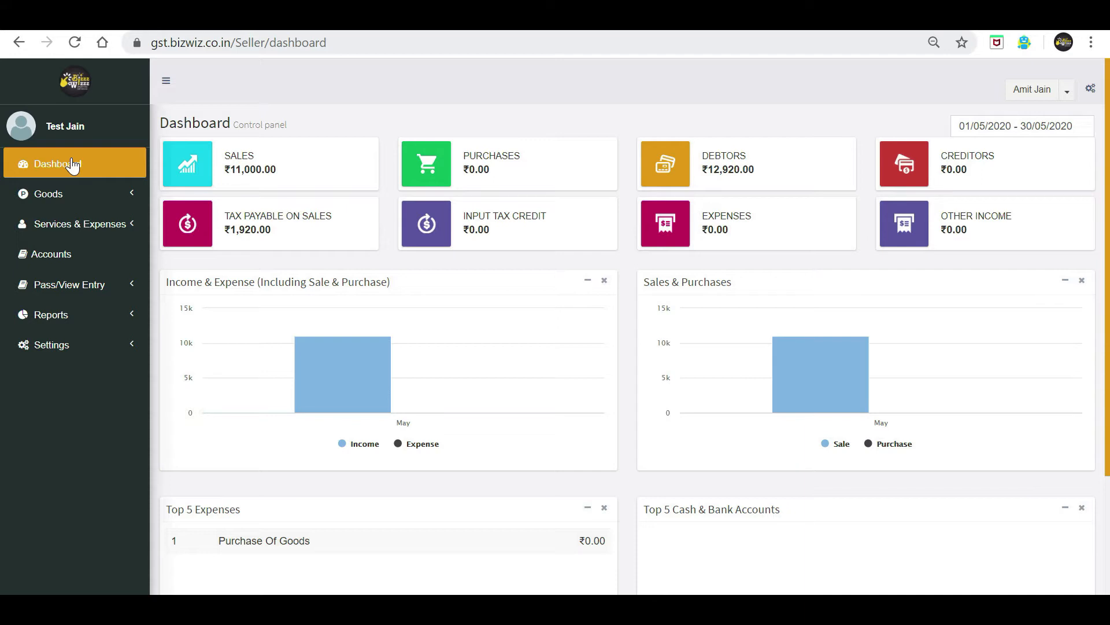
Go to the seven-entry accounts list and start adding a vendor
left_click(77, 255)
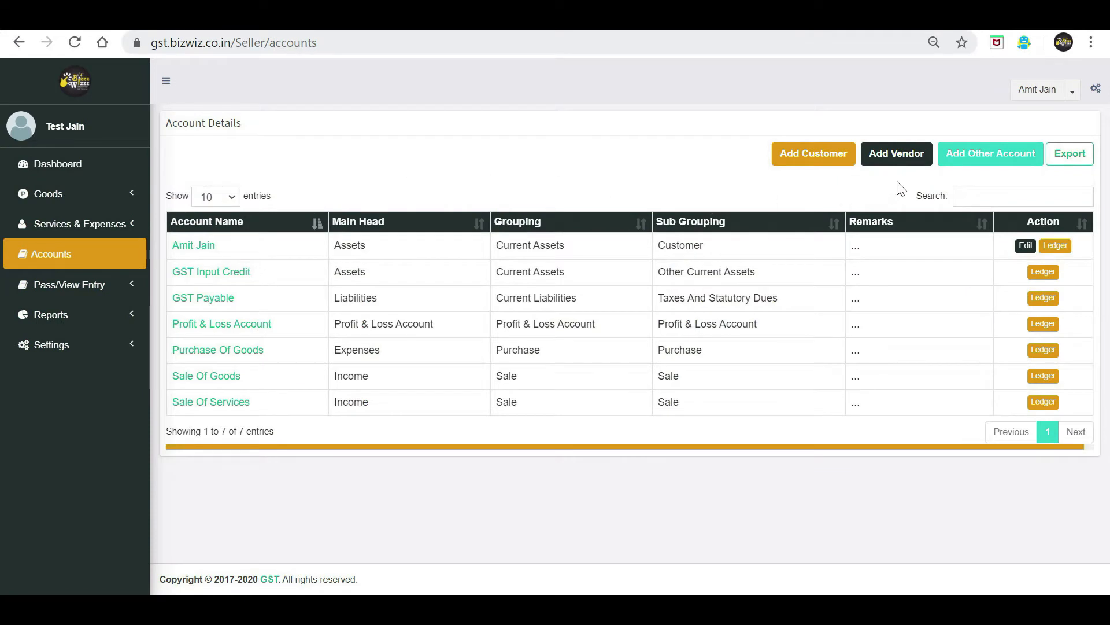
left_click(897, 158)
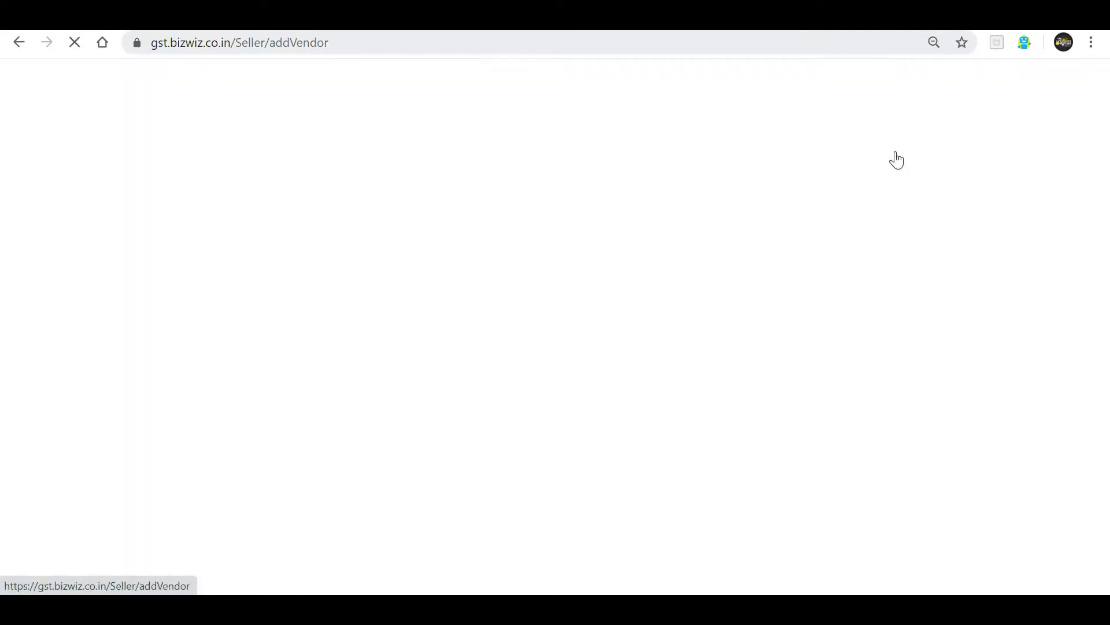
Enter the vendor's GSTIN, ABC & Co as contact and company, plus e-mail and mobile
left_click(427, 155)
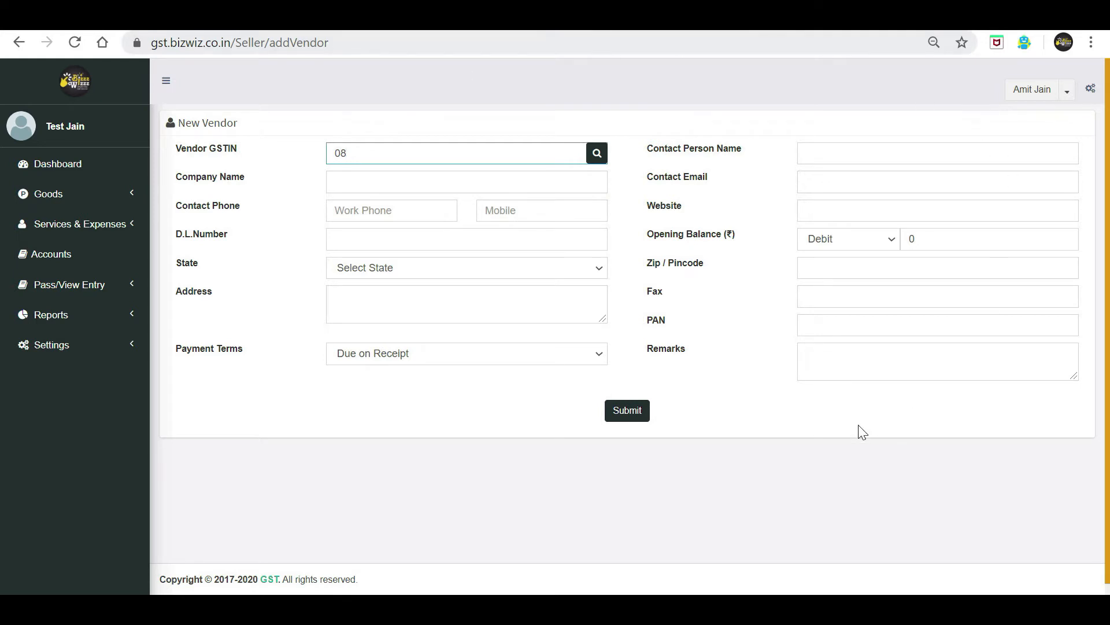
type("ASDFG5678E1ZS")
left_click(879, 149)
type("ABC & Co")
key("Tab")
type("ABC & Co")
key("Tab")
left_click(836, 186)
type("Abc@Abc.Com")
left_click(508, 210)
type("0000000000")
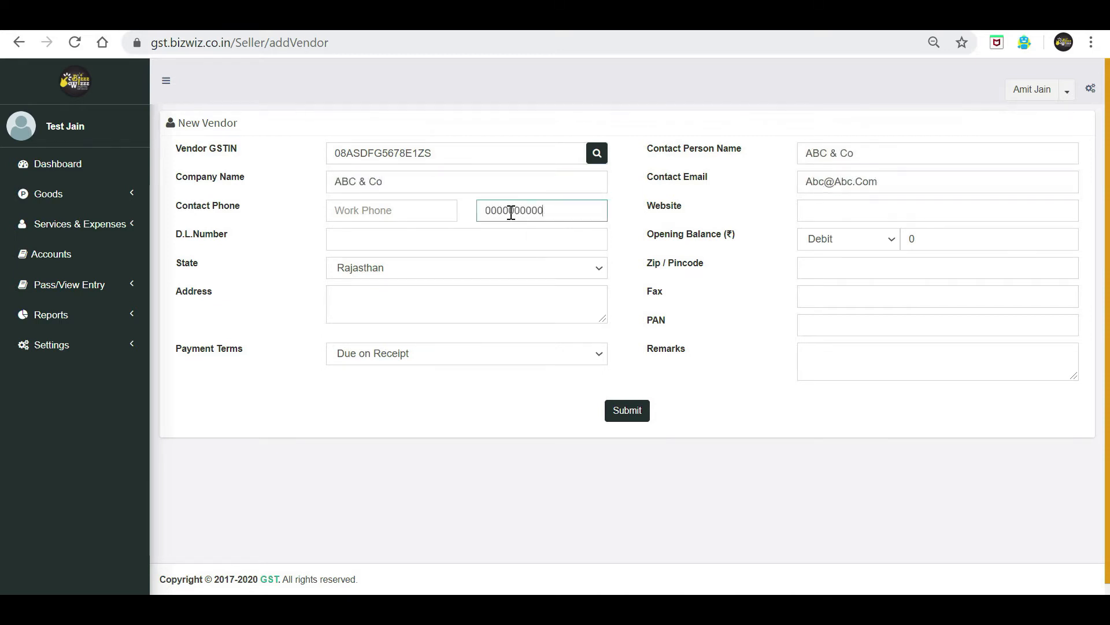
Add the vendor's Rajasthan address and pincode, then save vendor ABC & Co
left_click(986, 230)
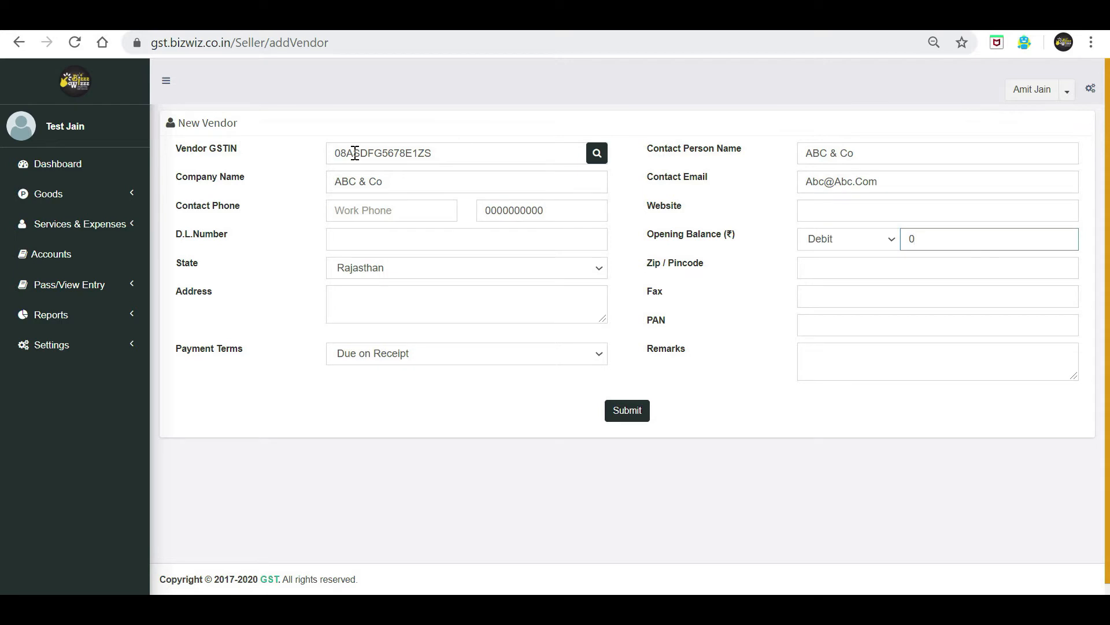
left_click(416, 306)
type("Bikenar, Rajasthan")
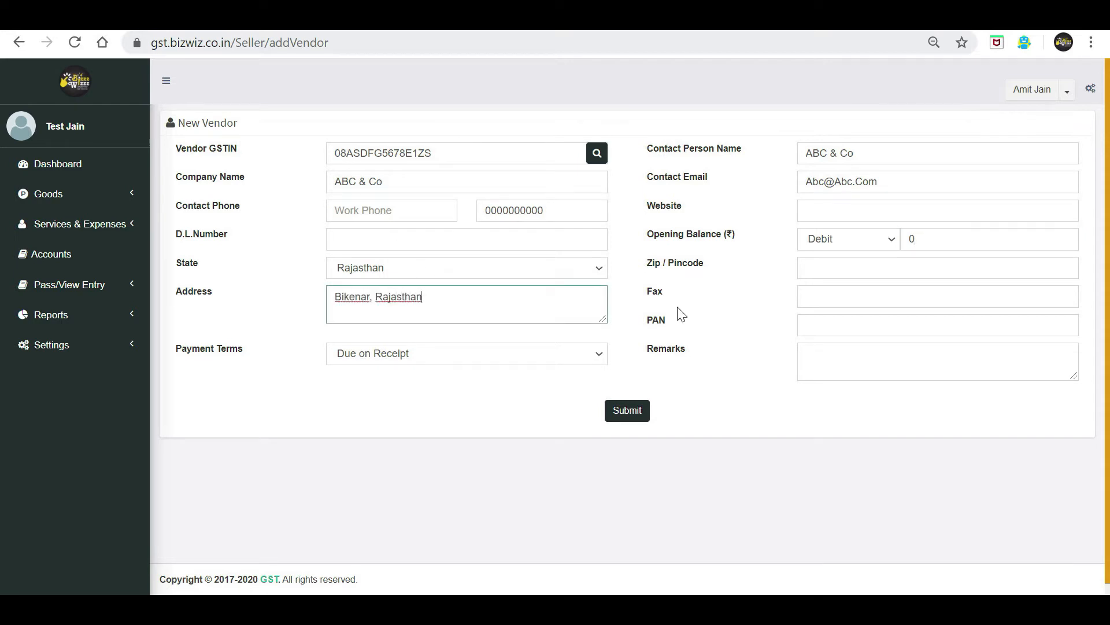
left_click(833, 320)
left_click(590, 353)
left_click(877, 267)
type("101")
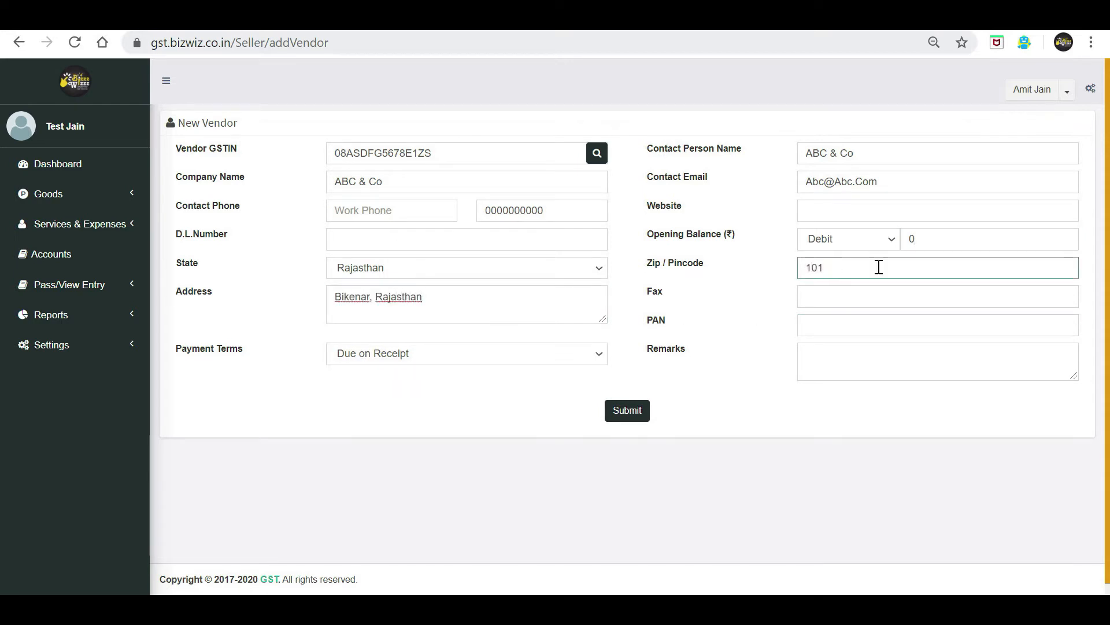
type("010")
left_click(631, 411)
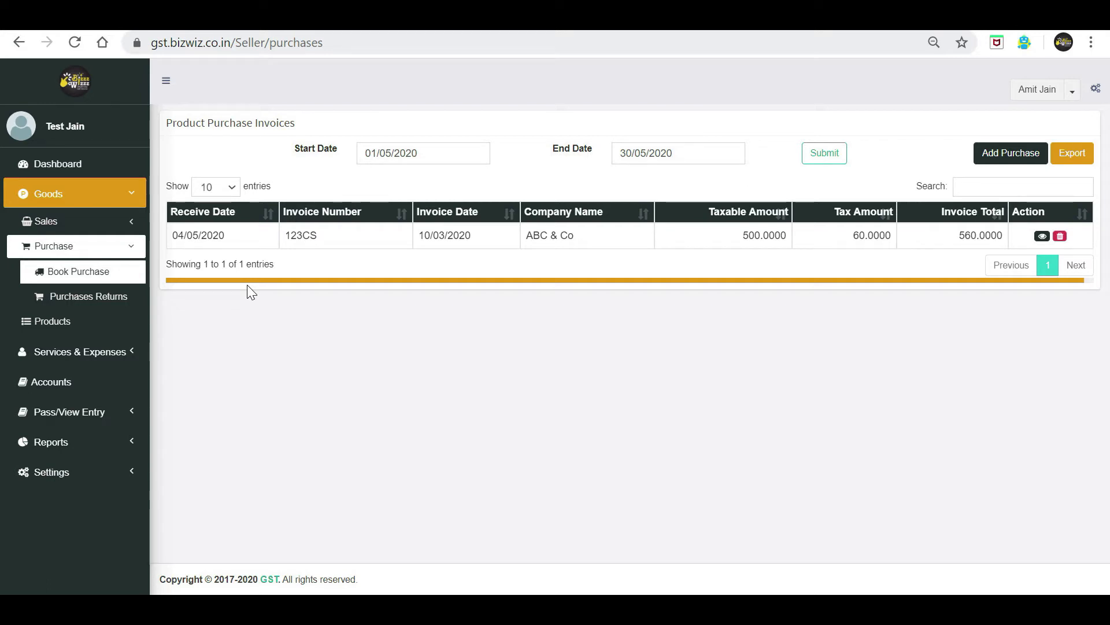
Start a service purchase from vendor ABC & Co with invoice number 6789
left_click(110, 359)
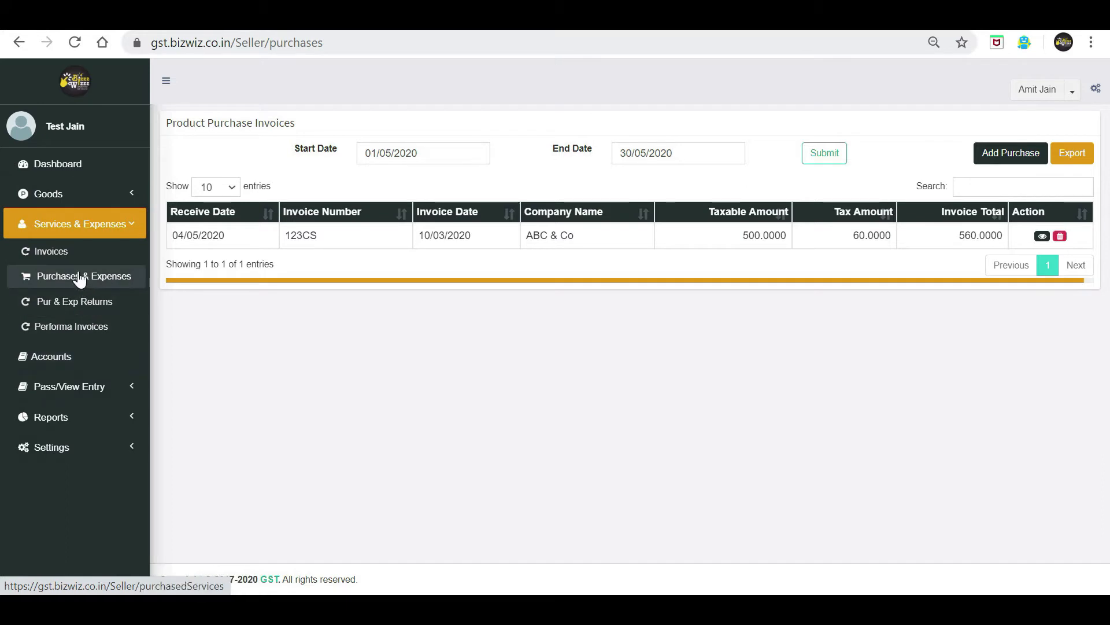
left_click(80, 278)
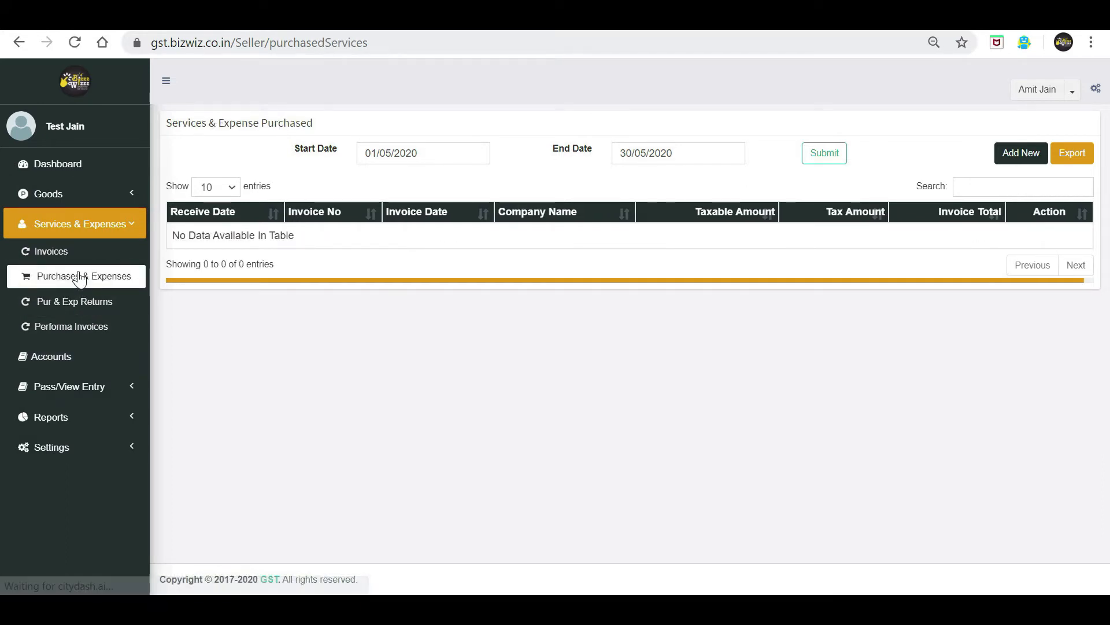
left_click(1022, 155)
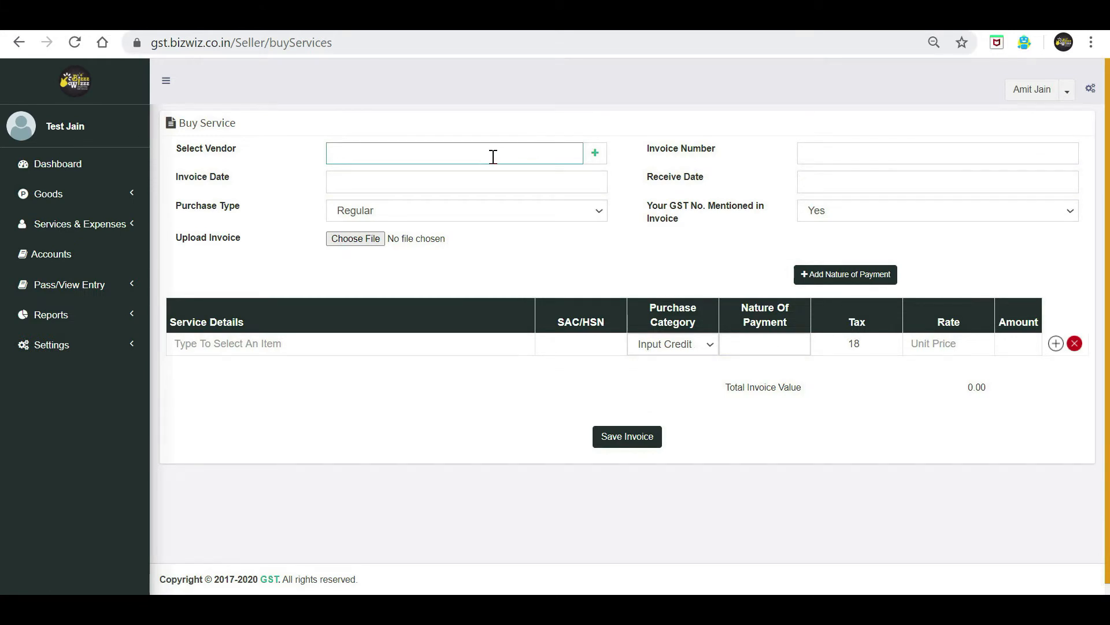
type("A")
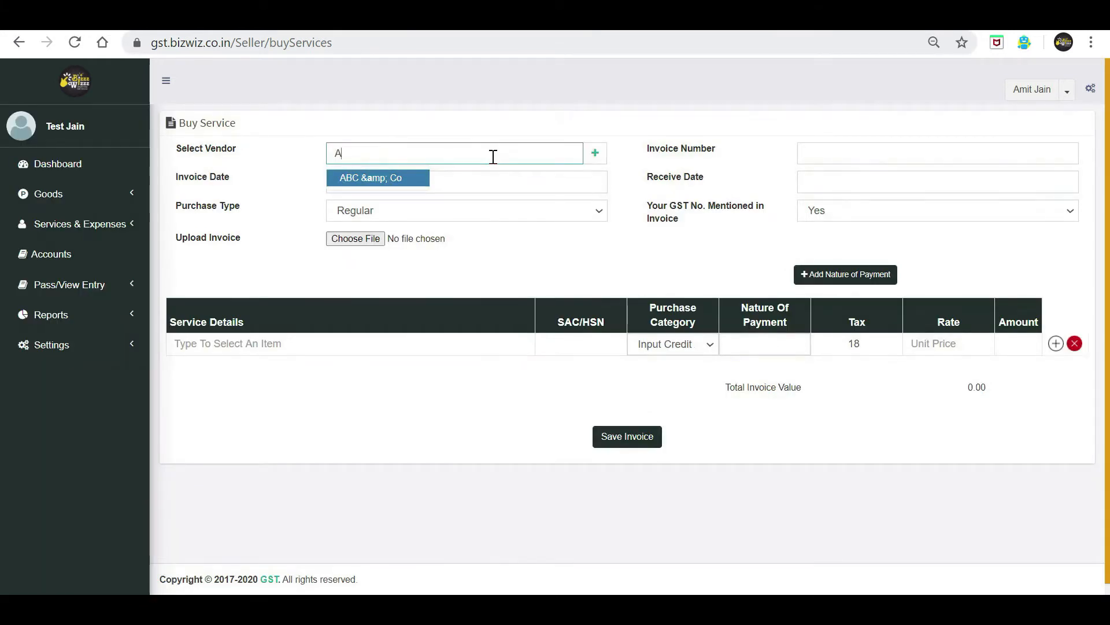
key("Return")
key("Tab")
key("Tab")
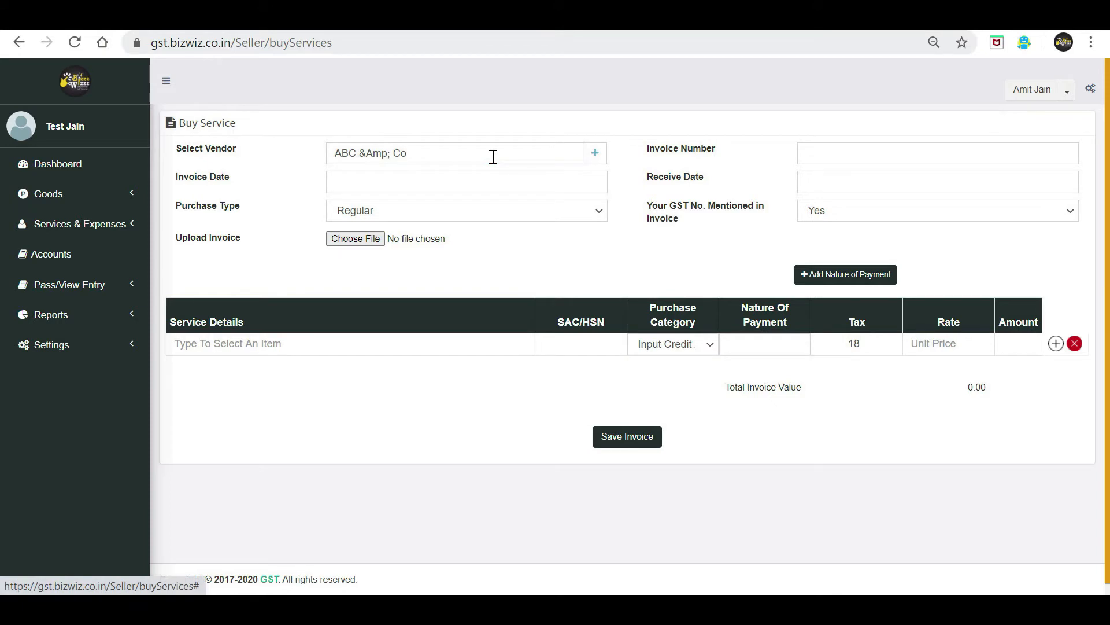
type("678")
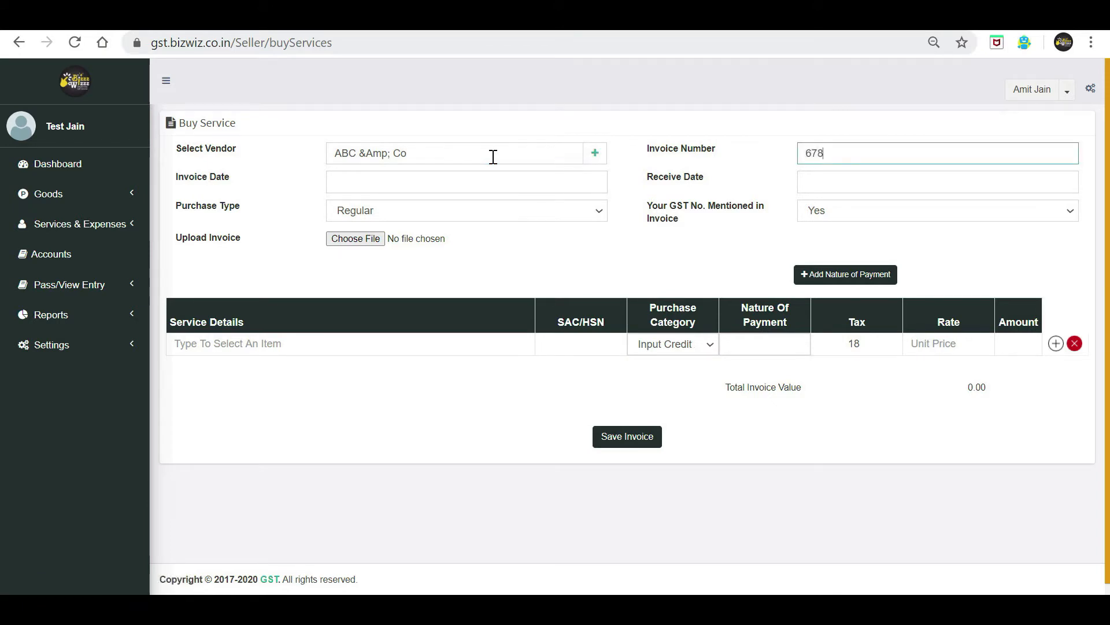
type("9")
Set invoice and receive dates to 04/05/2020, keeping Regular type and GST number Yes
left_click(345, 181)
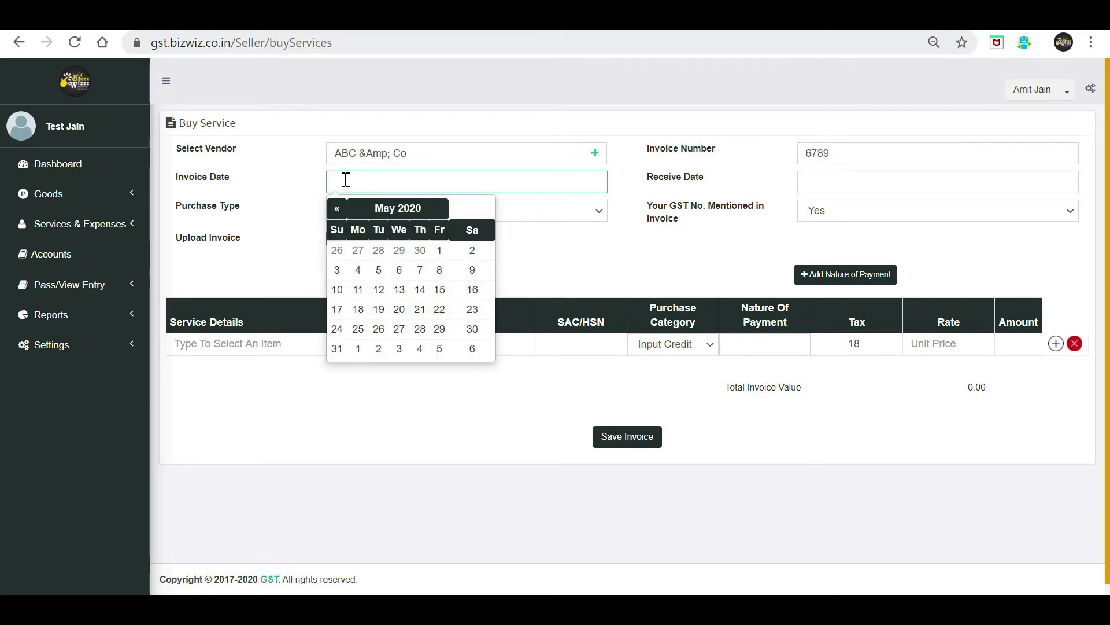
left_click(358, 270)
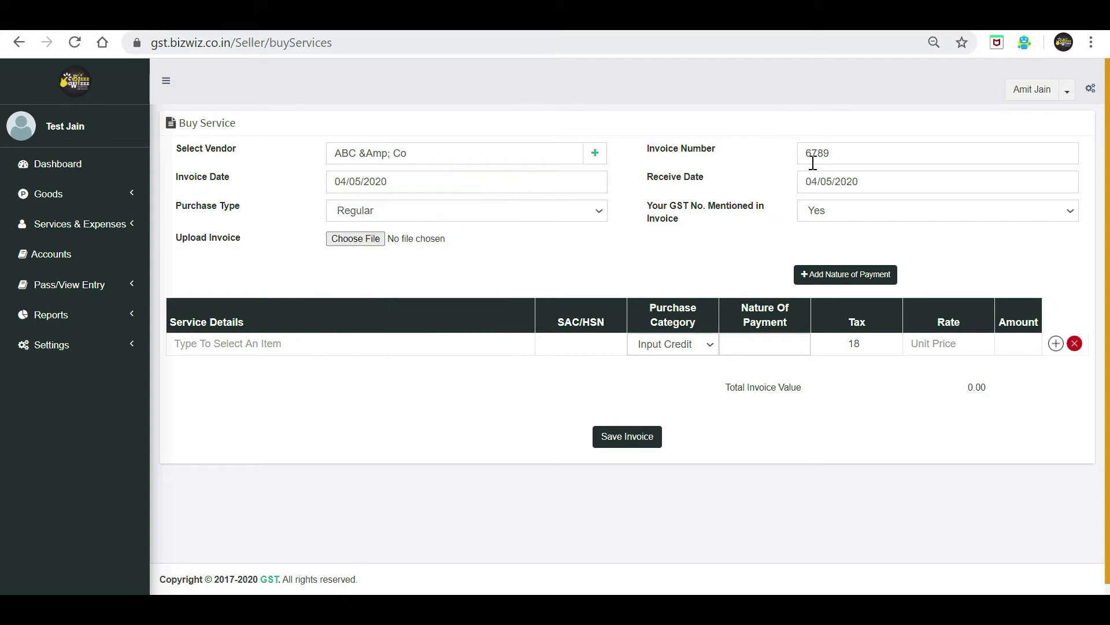
left_click(876, 179)
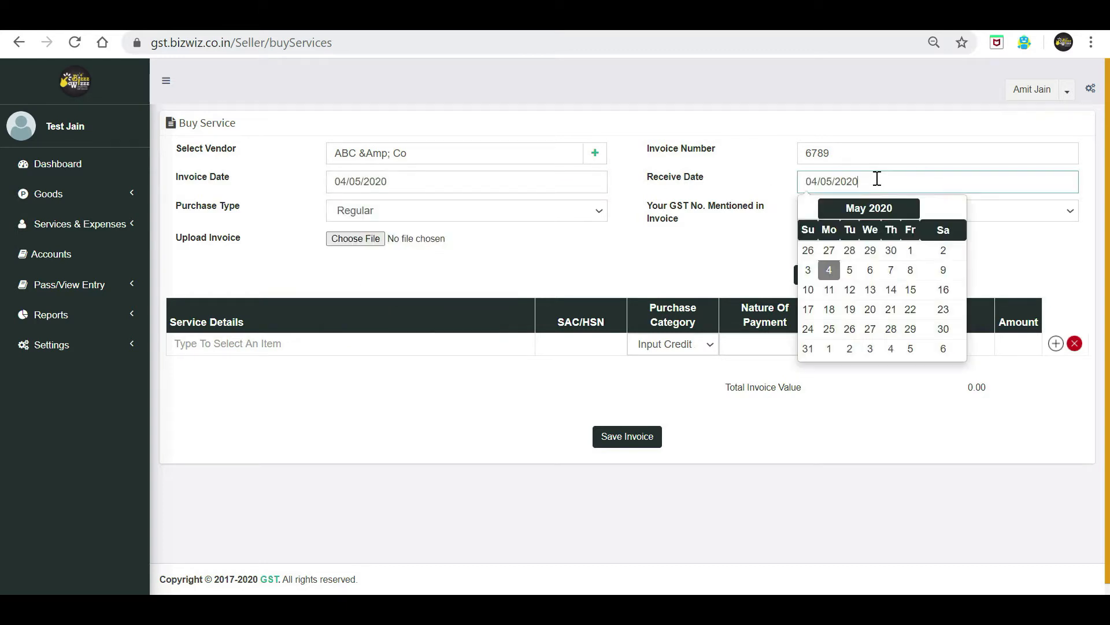
left_click(787, 191)
left_click(531, 218)
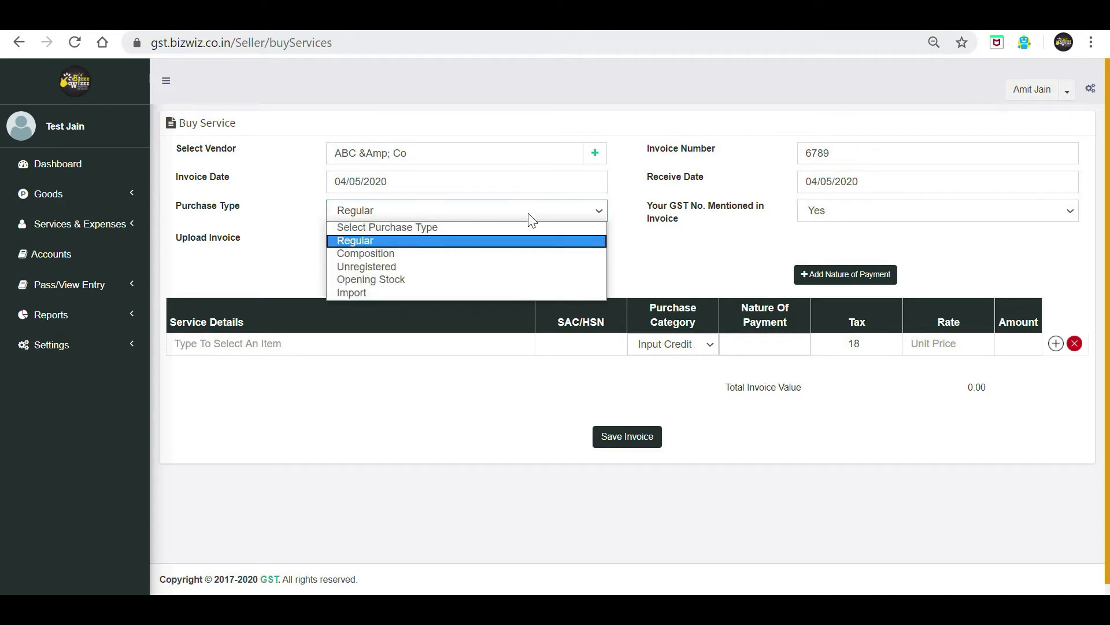
left_click(521, 246)
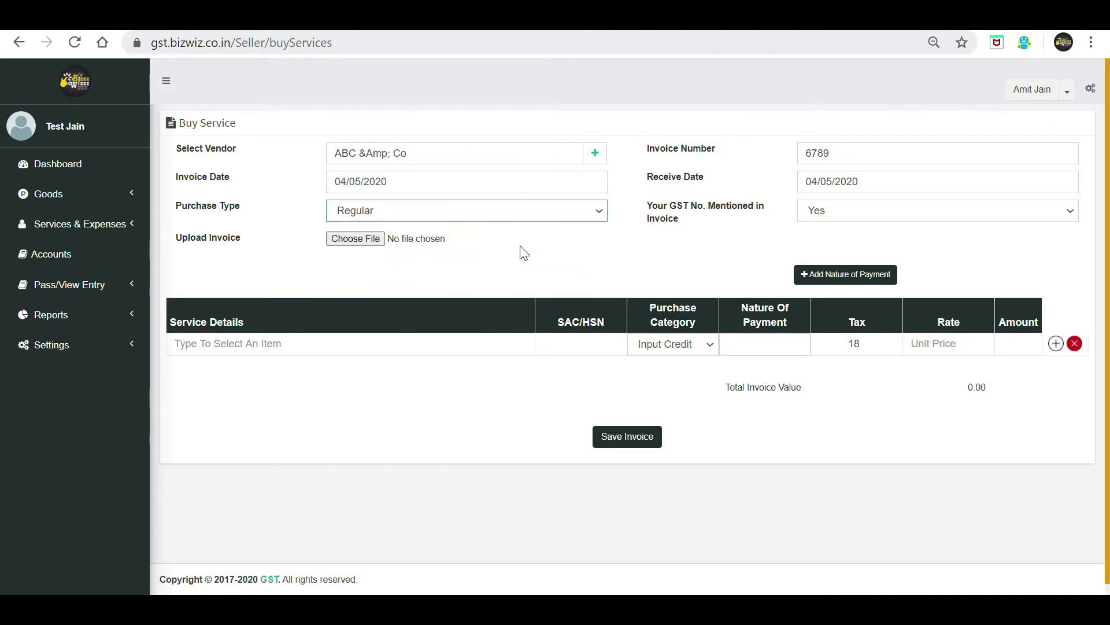
left_click(843, 216)
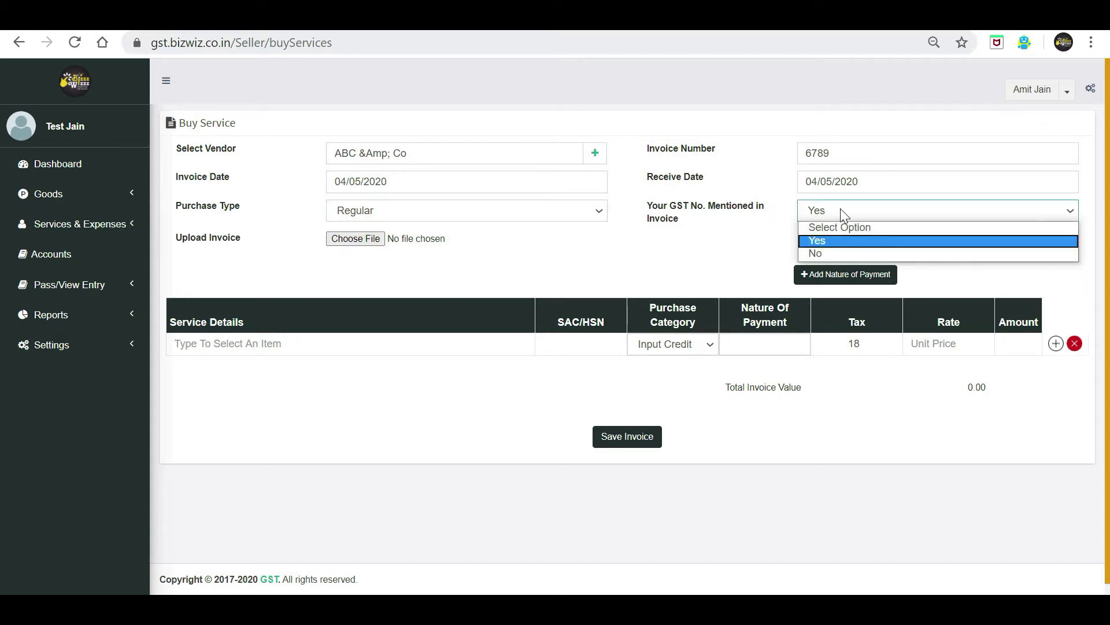
left_click(840, 241)
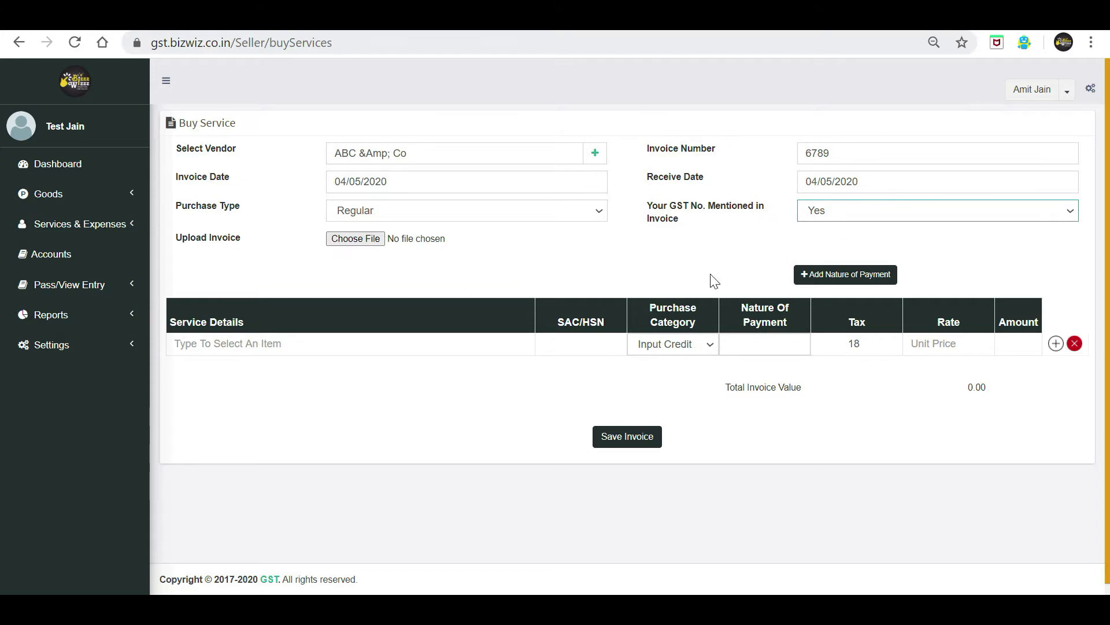
Add the Electricity Bill For Mar 2020 line, SAC 1234, category Input Credit Allowed
left_click(433, 343)
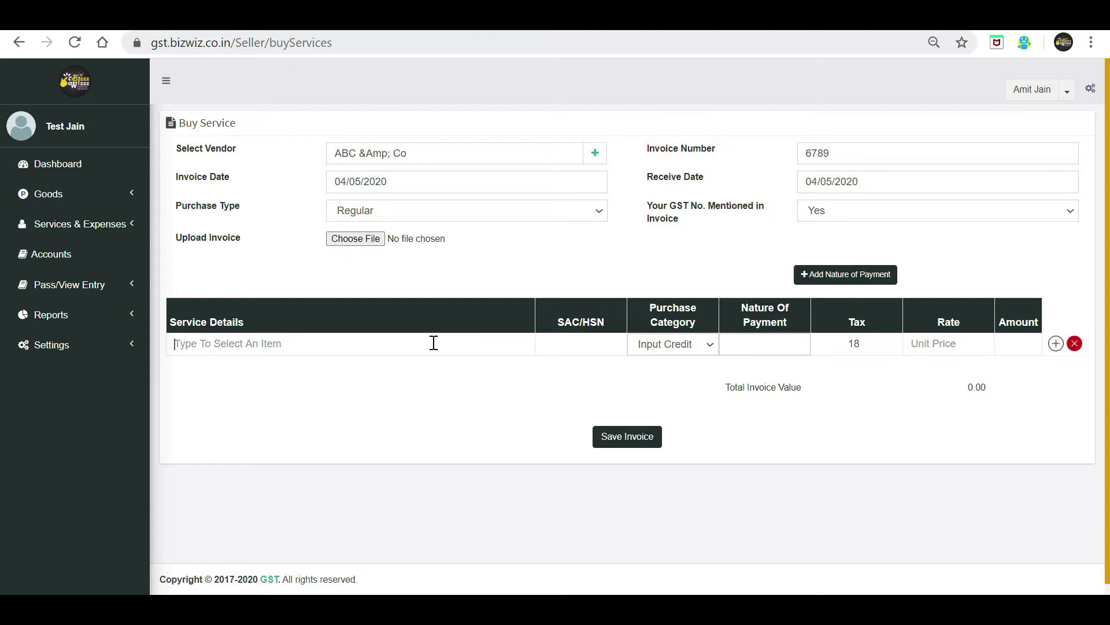
type("Electricit")
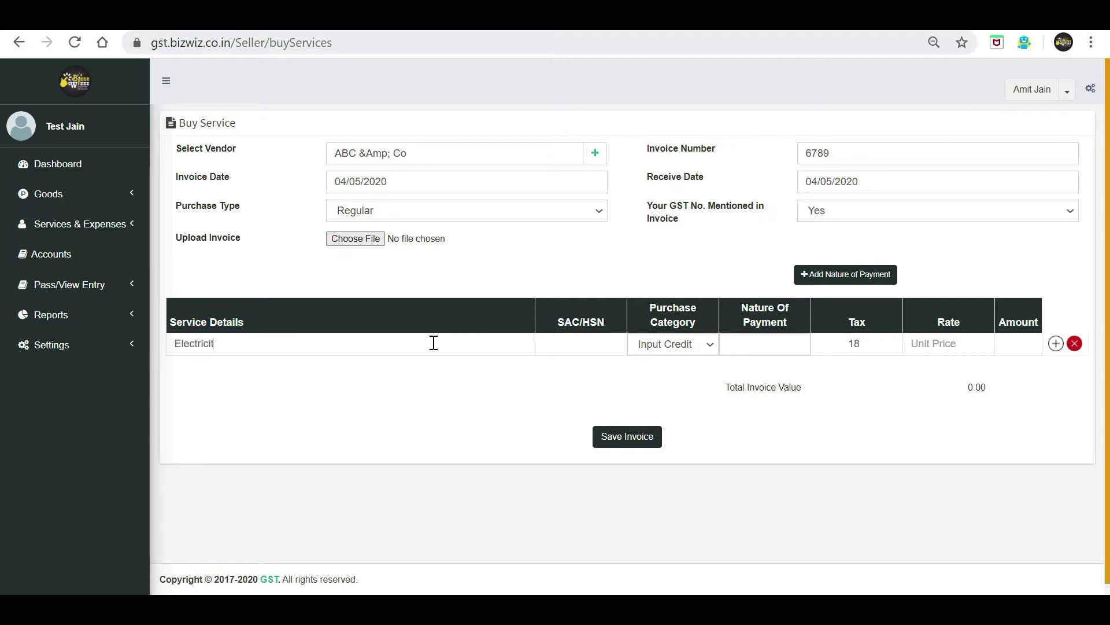
type("y Bill For Mar 2020")
left_click(588, 345)
type("1234")
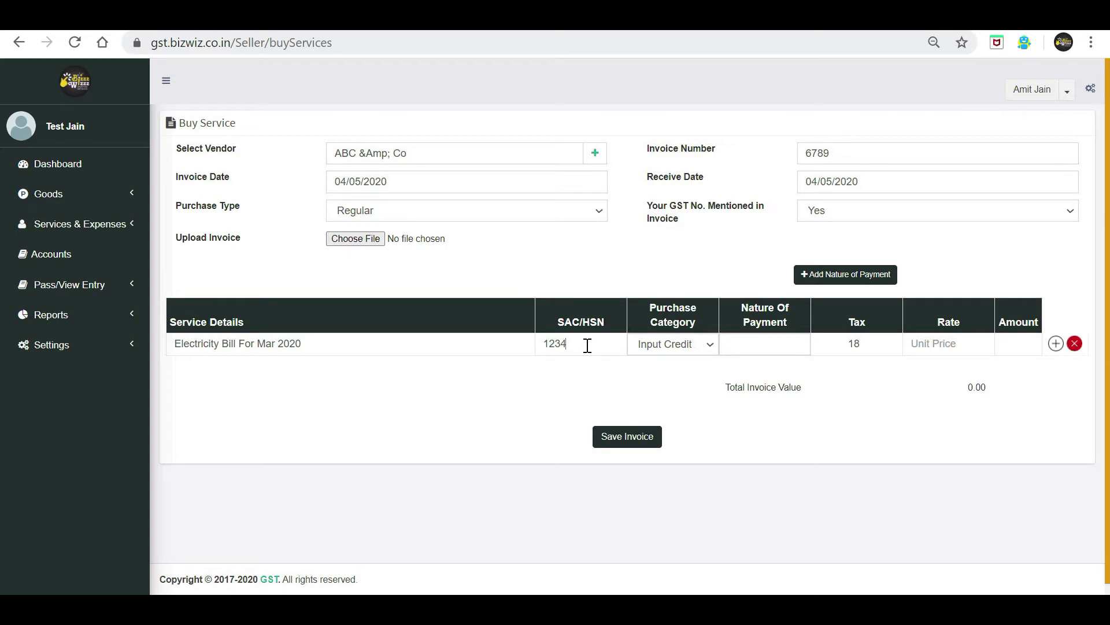
left_click(673, 348)
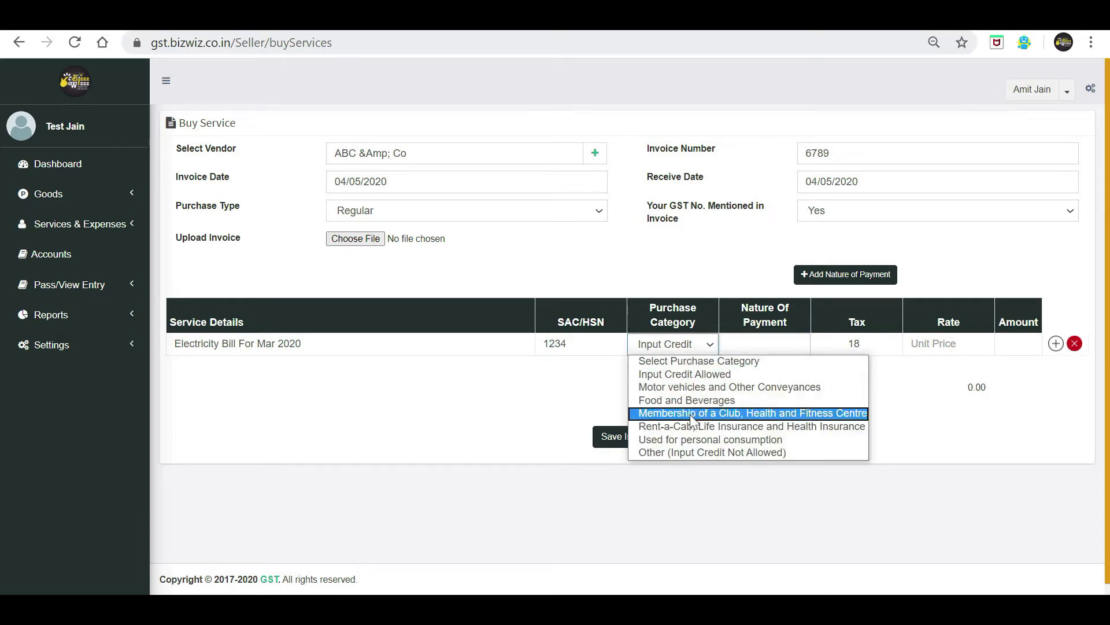
left_click(678, 374)
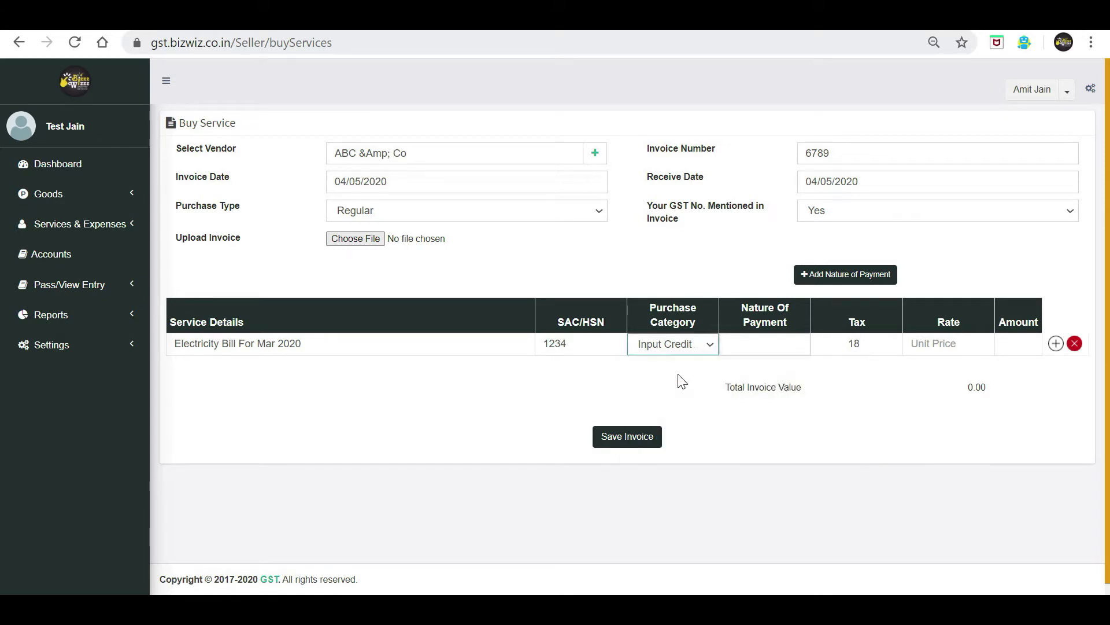
left_click(771, 351)
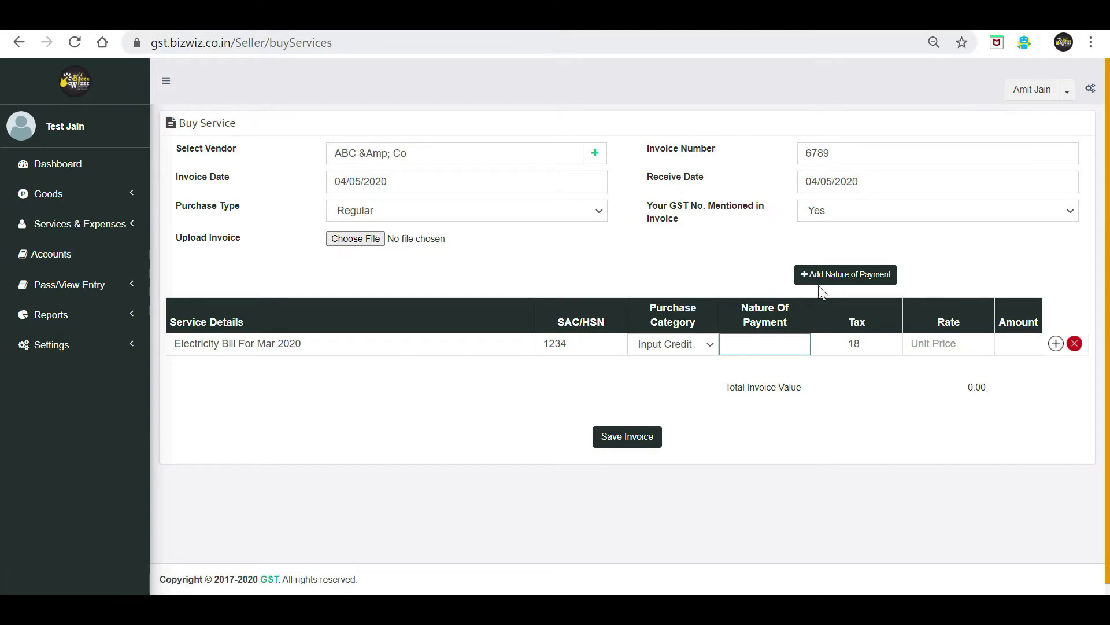
Save a new Electricity Expense account under the Expenses subgrouping
left_click(841, 274)
left_click(447, 125)
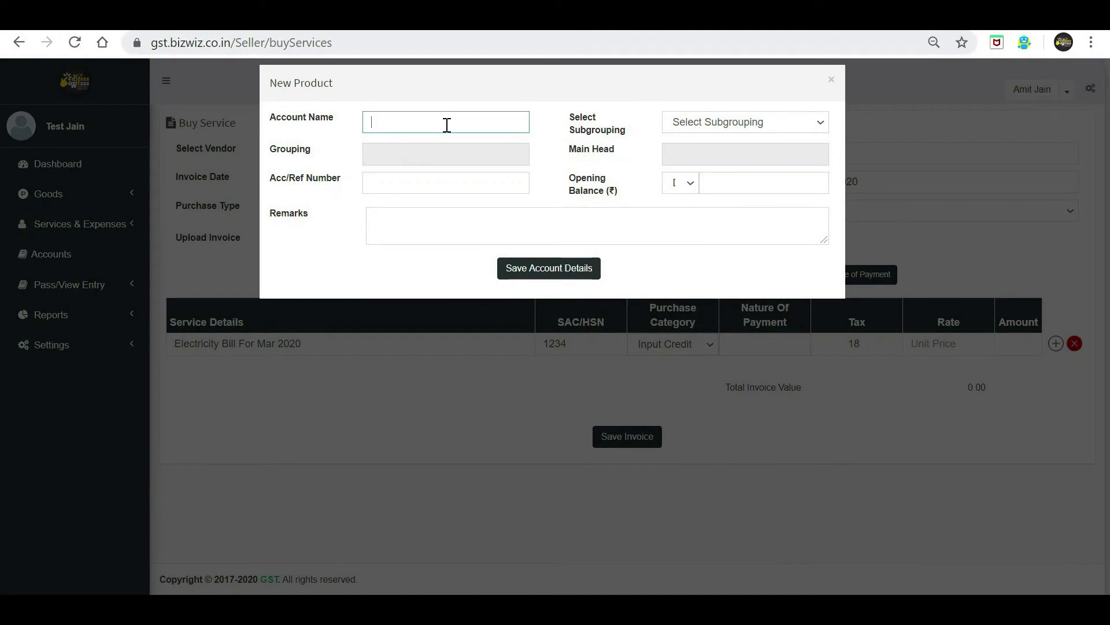
type("Electricity Expense")
left_click(716, 120)
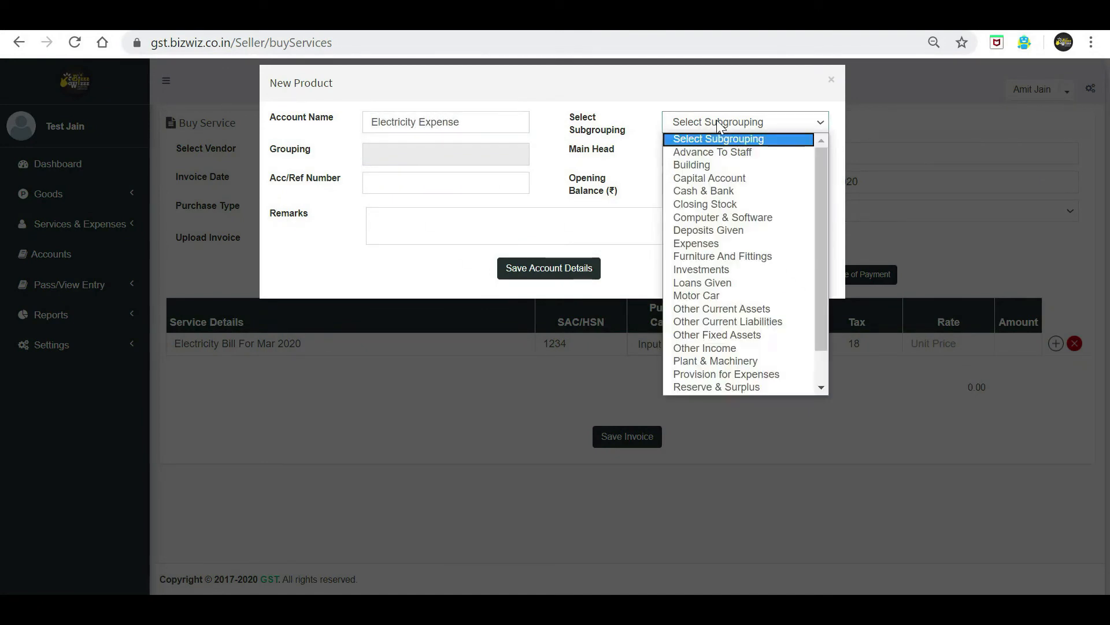
left_click(710, 242)
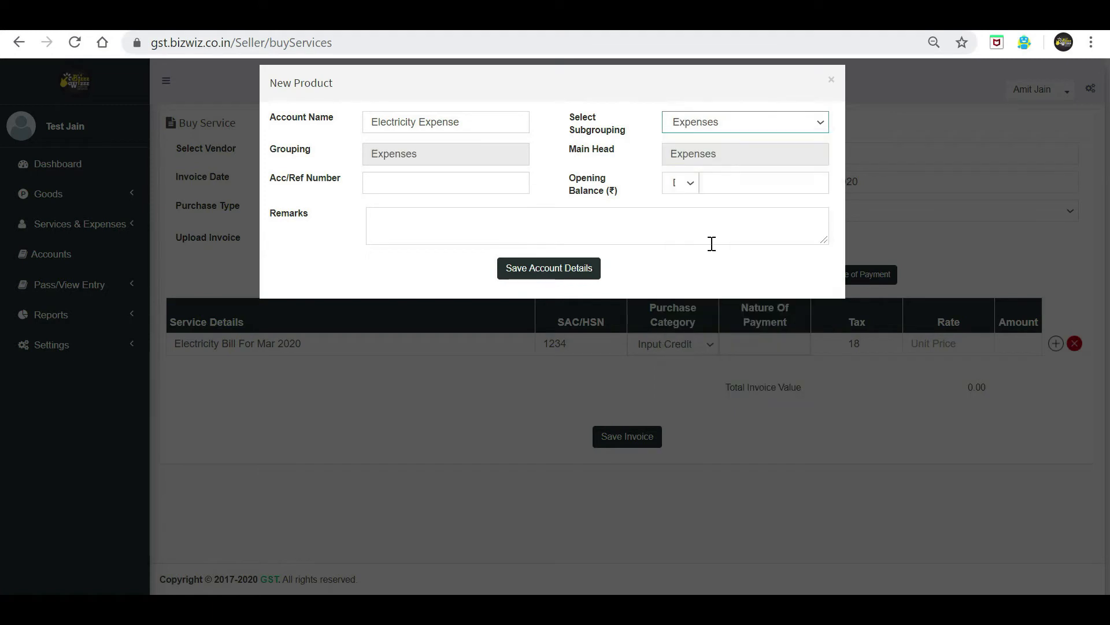
left_click(718, 189)
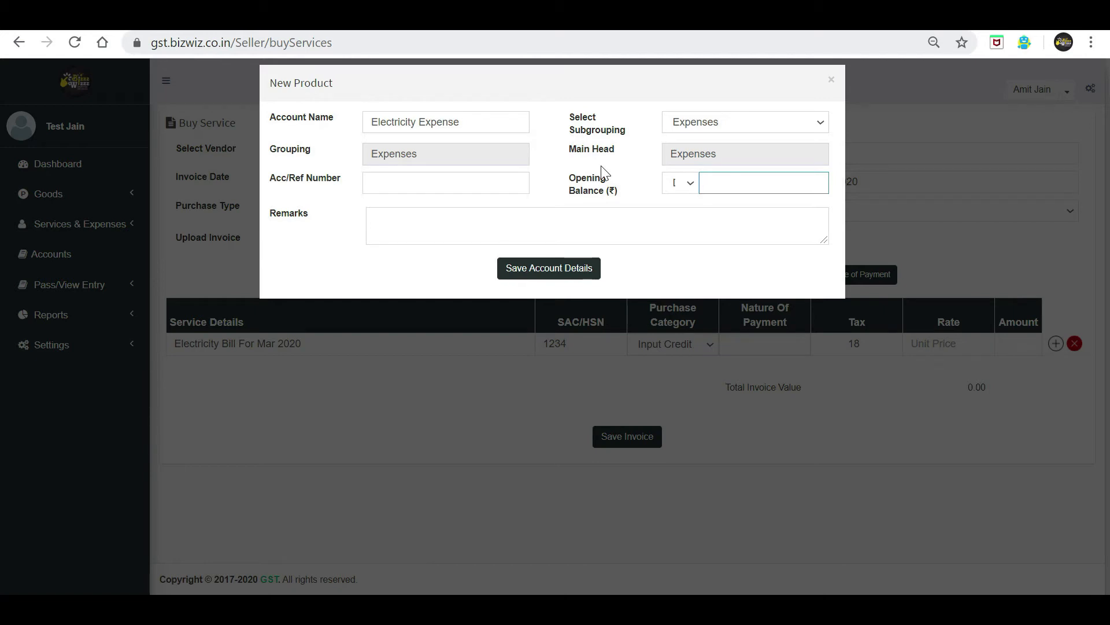
left_click(454, 226)
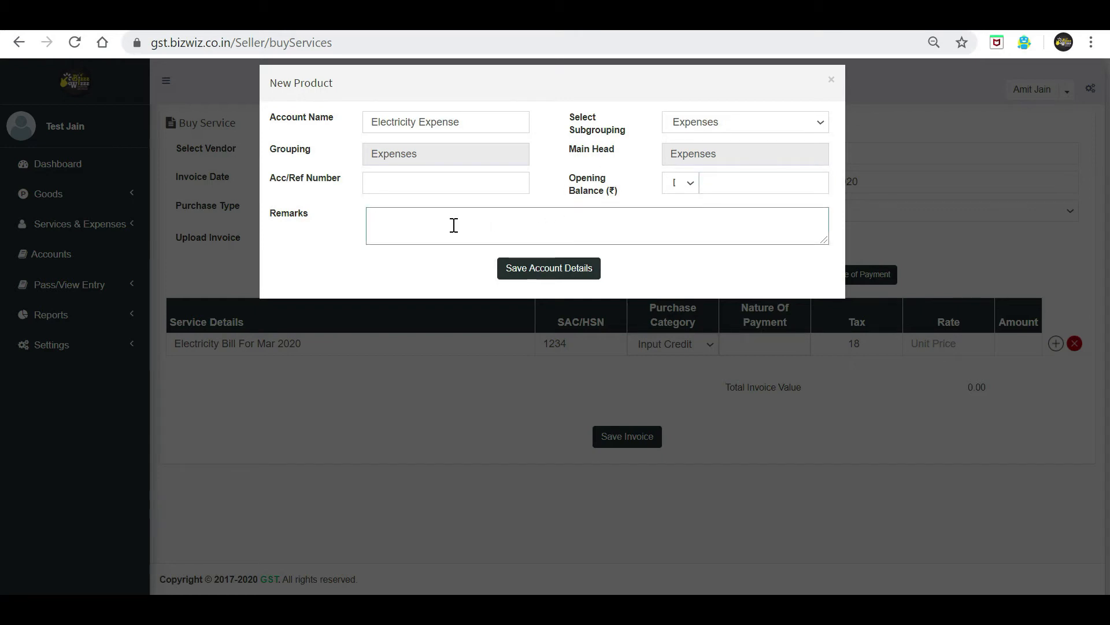
left_click(545, 272)
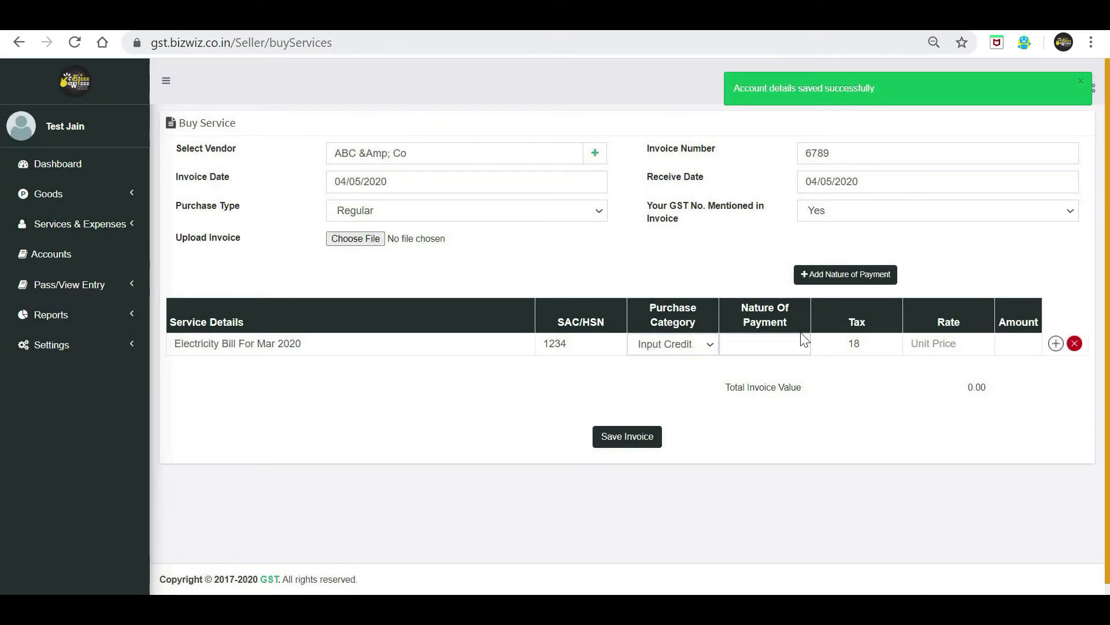
Charge the line to Electricity Expense at rate 1000, totalling 1180
left_click(790, 344)
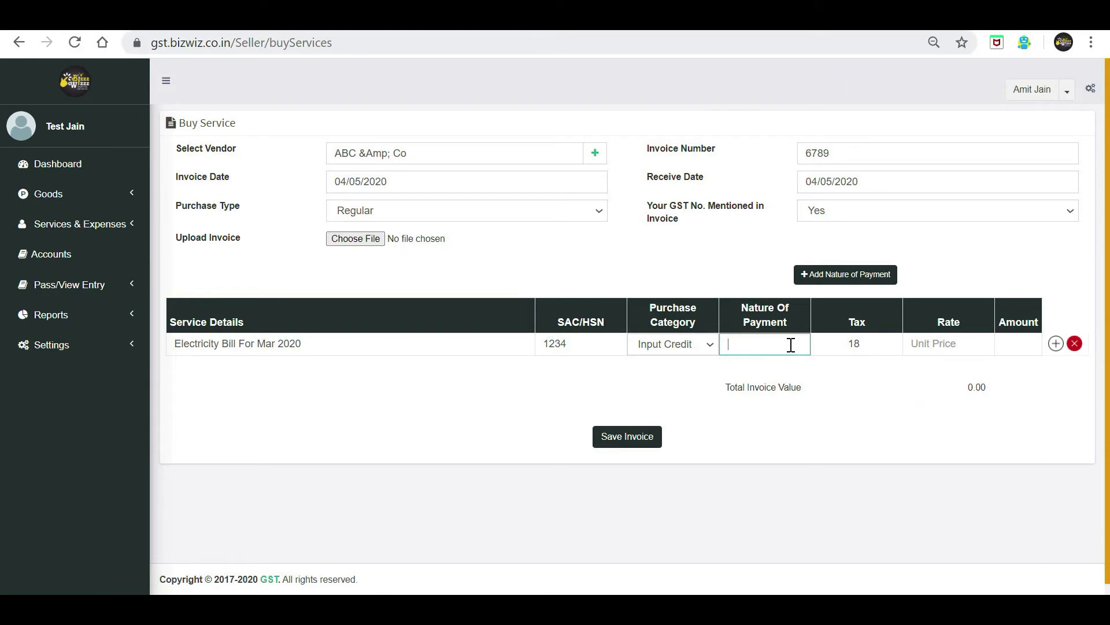
type("El")
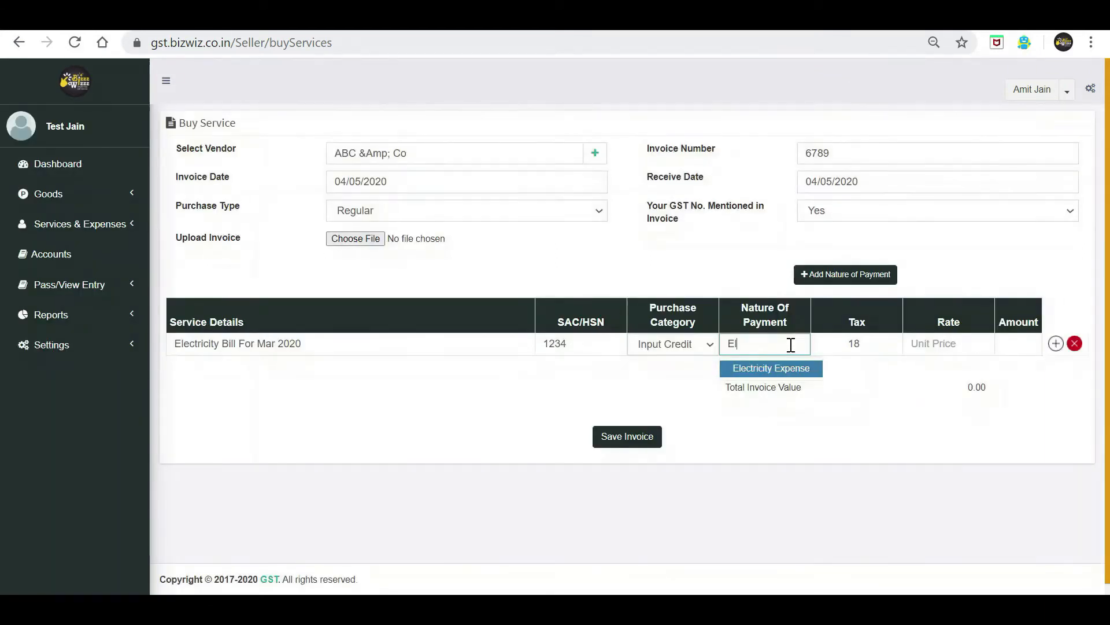
left_click(774, 371)
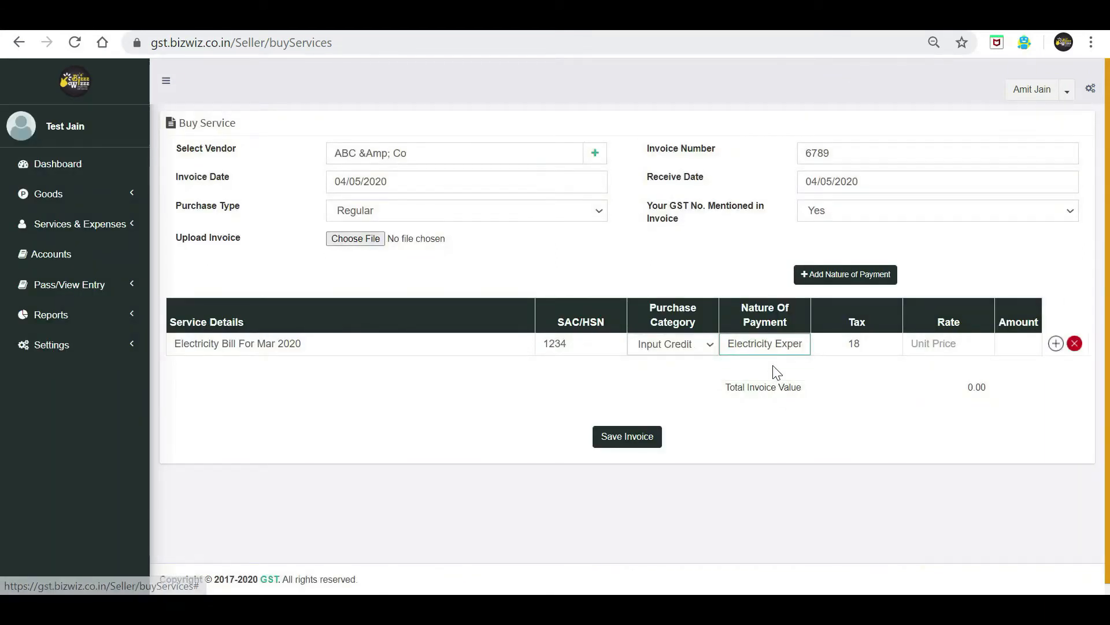
left_click(876, 347)
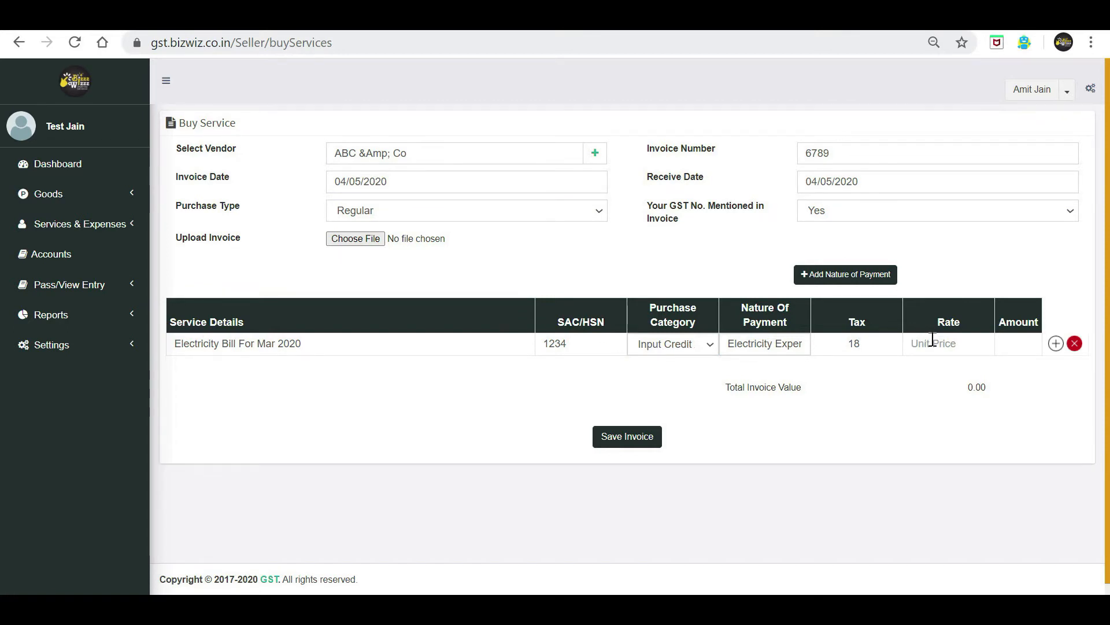
type("1000")
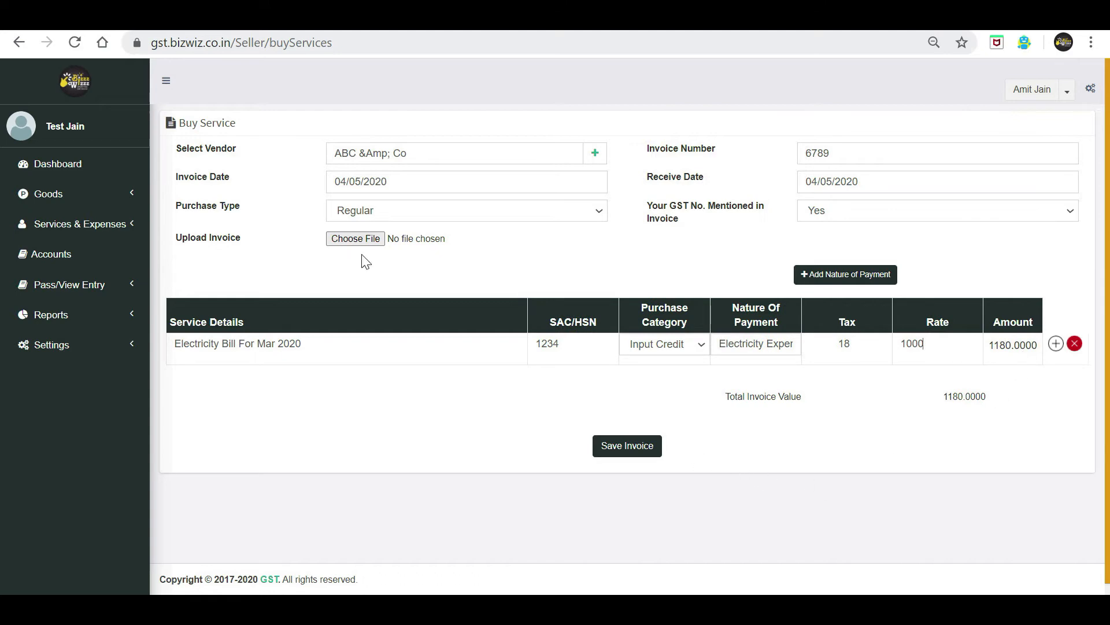
Attach Logo.jpg as the purchase invoice file
left_click(350, 238)
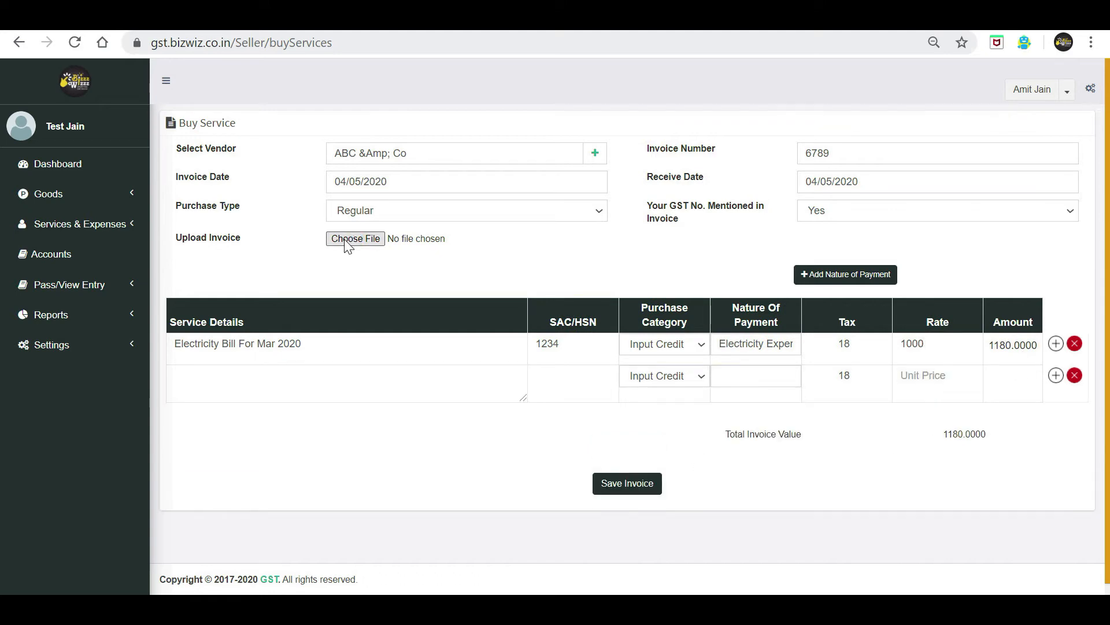
left_click_drag(537, 308, 537, 404)
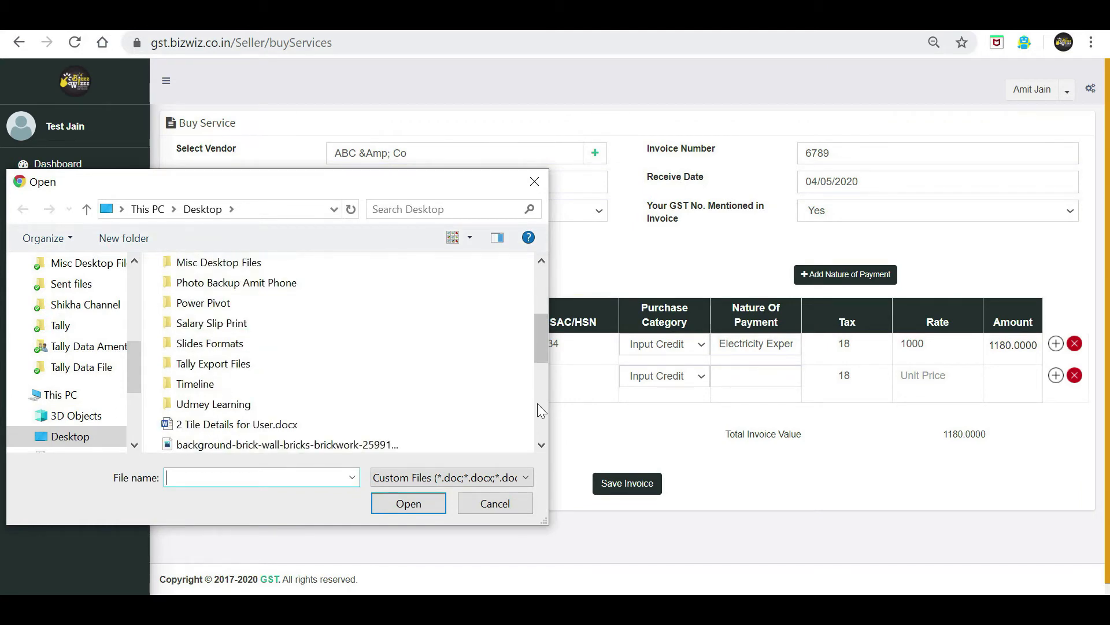
left_click(247, 428)
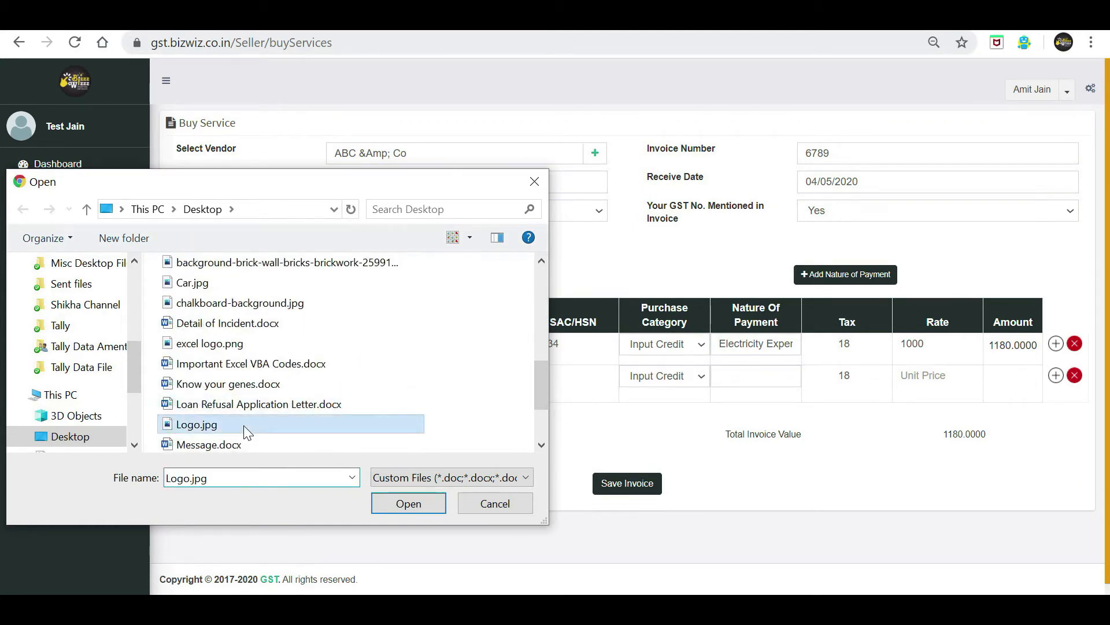
left_click(407, 504)
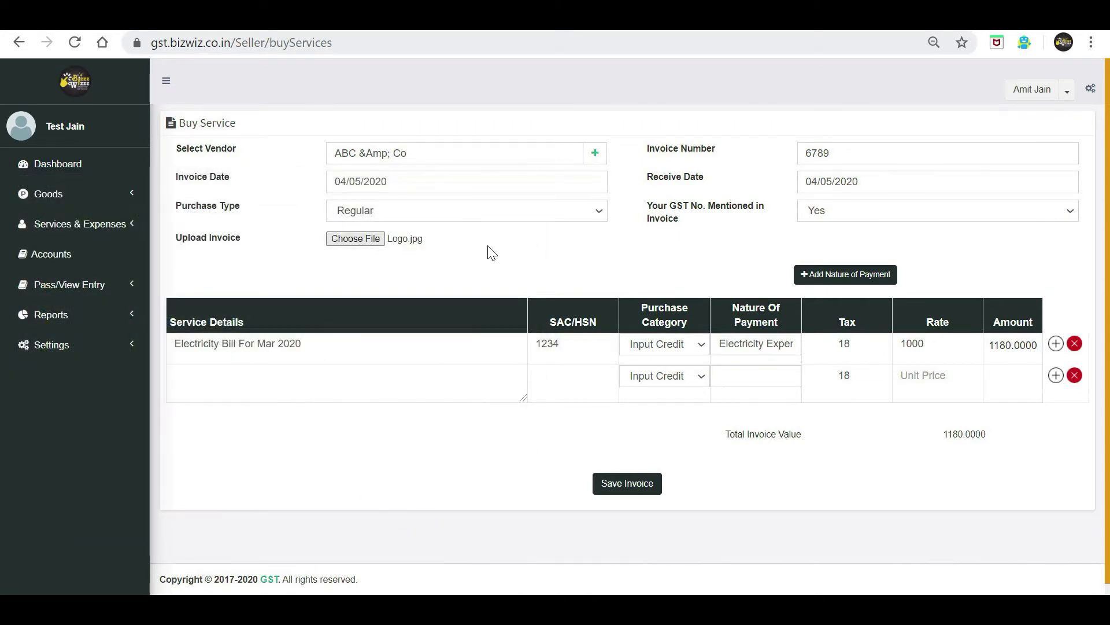
Save the 1180 electricity invoice and view the attached image of invoice 6789
left_click(625, 483)
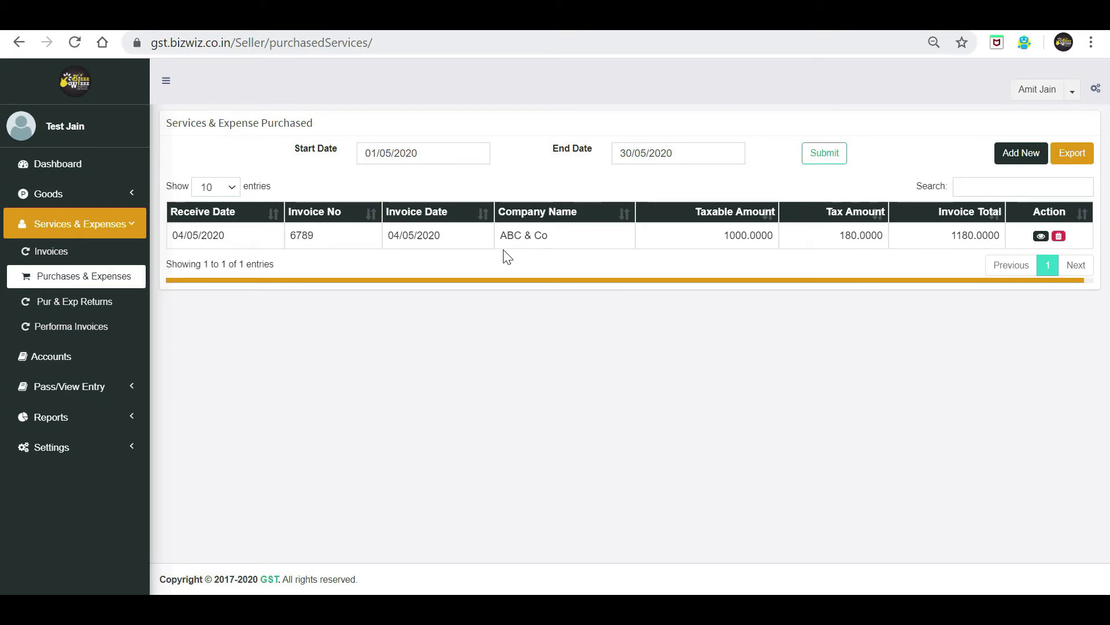
left_click(1041, 236)
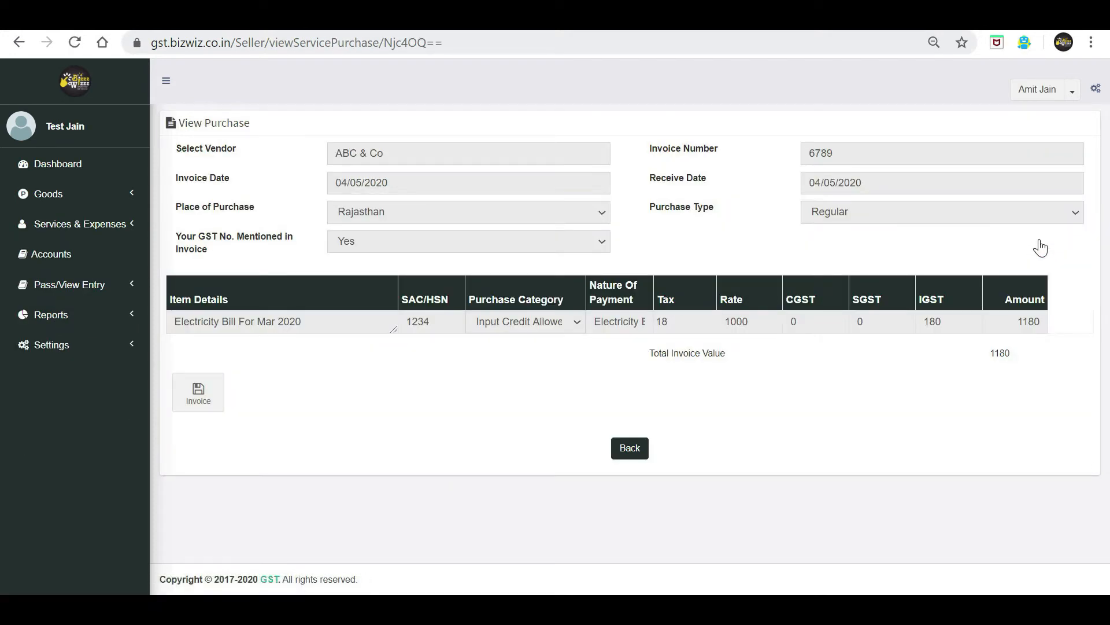
left_click(210, 400)
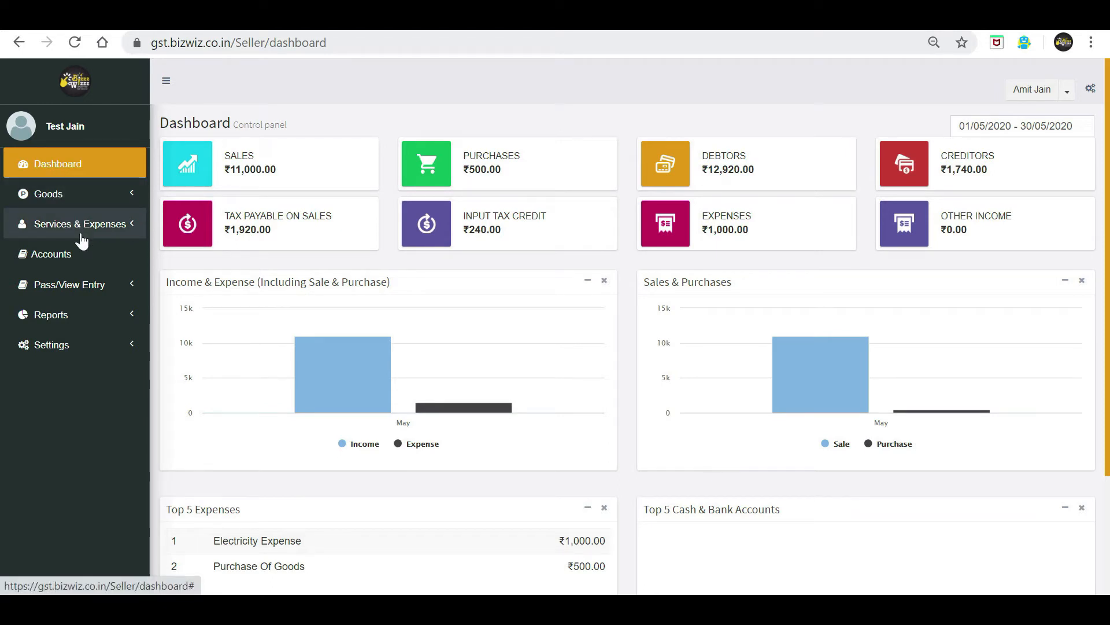
Open the Accounts list under Settings > Import Master, showing all nine accounts
left_click(126, 348)
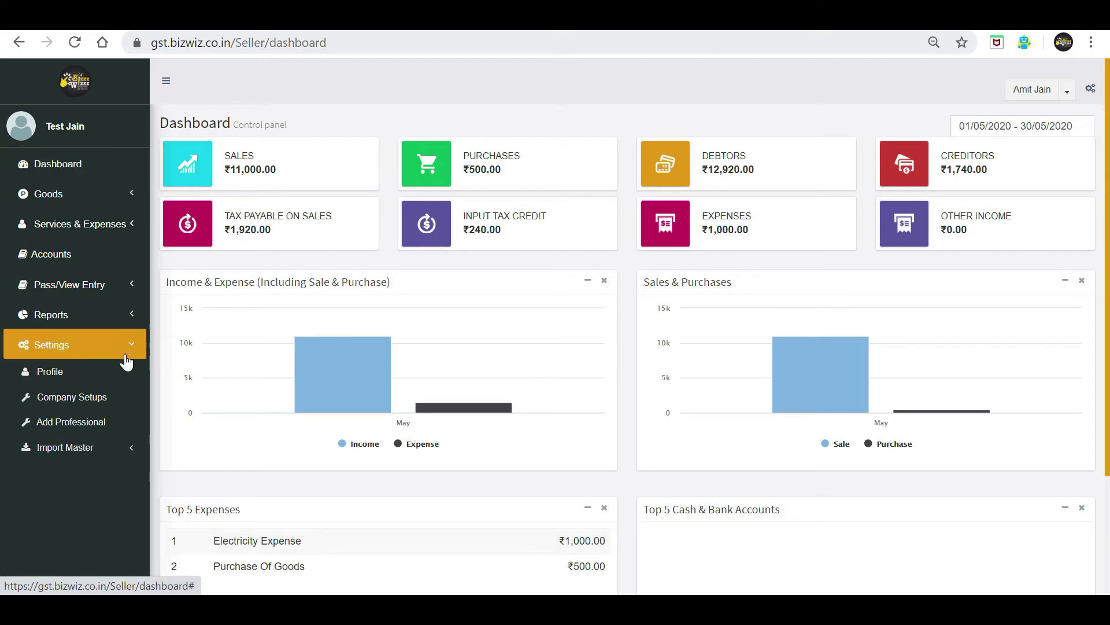
left_click(119, 449)
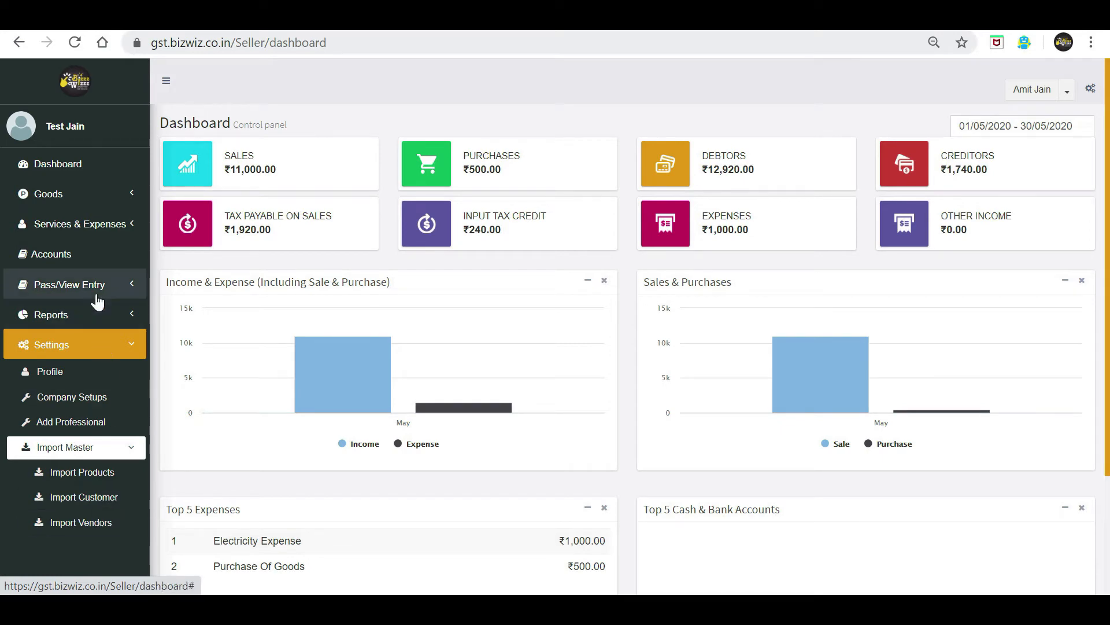
left_click(82, 259)
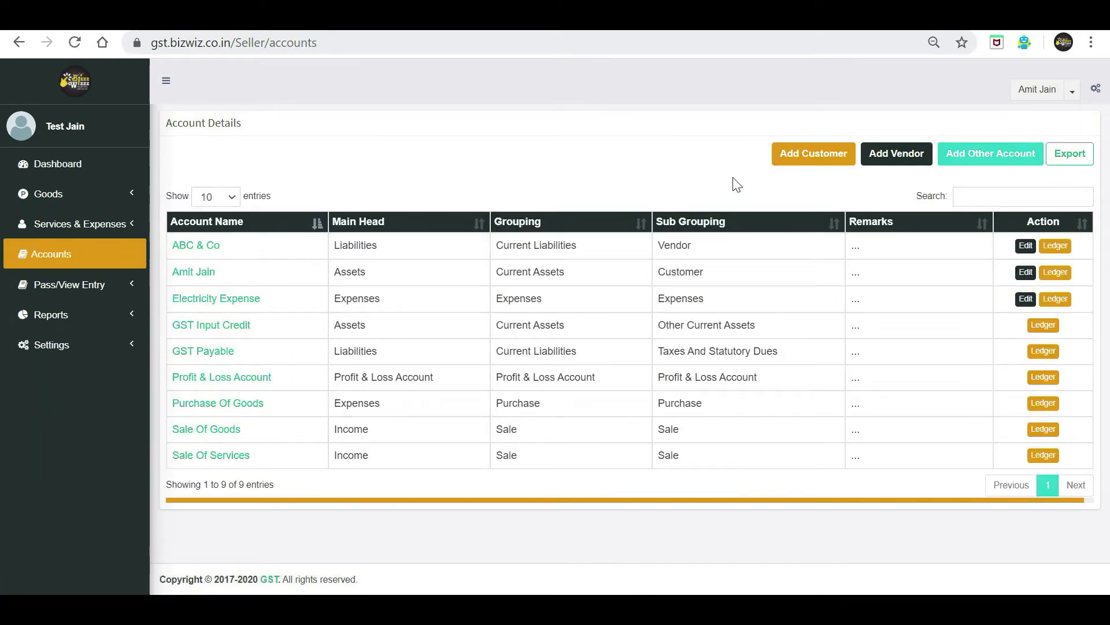
left_click(798, 155)
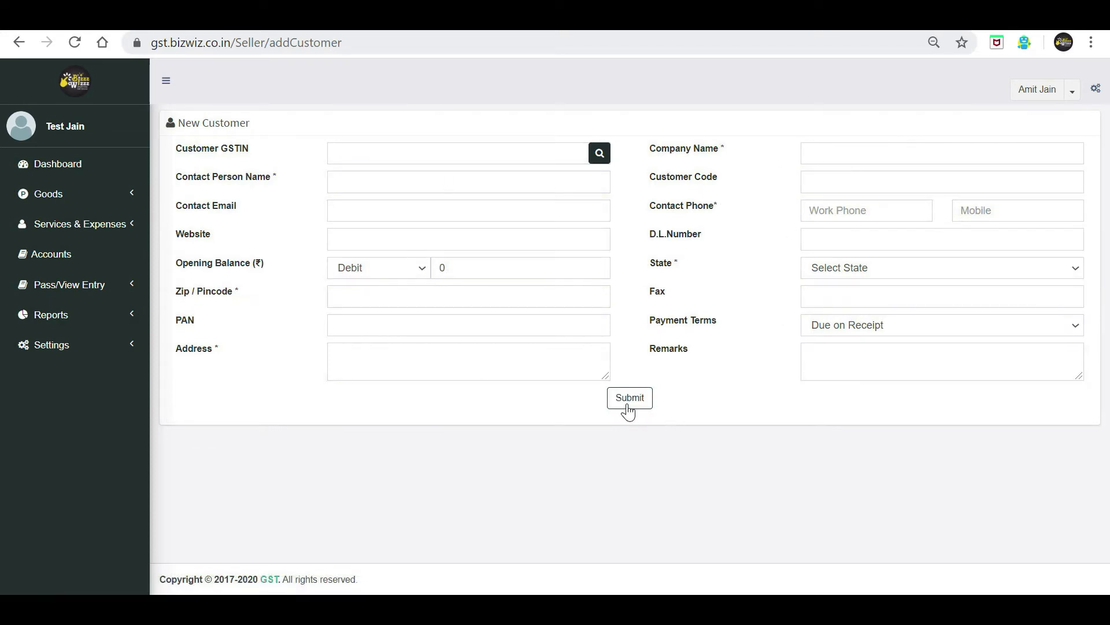
left_click(456, 154)
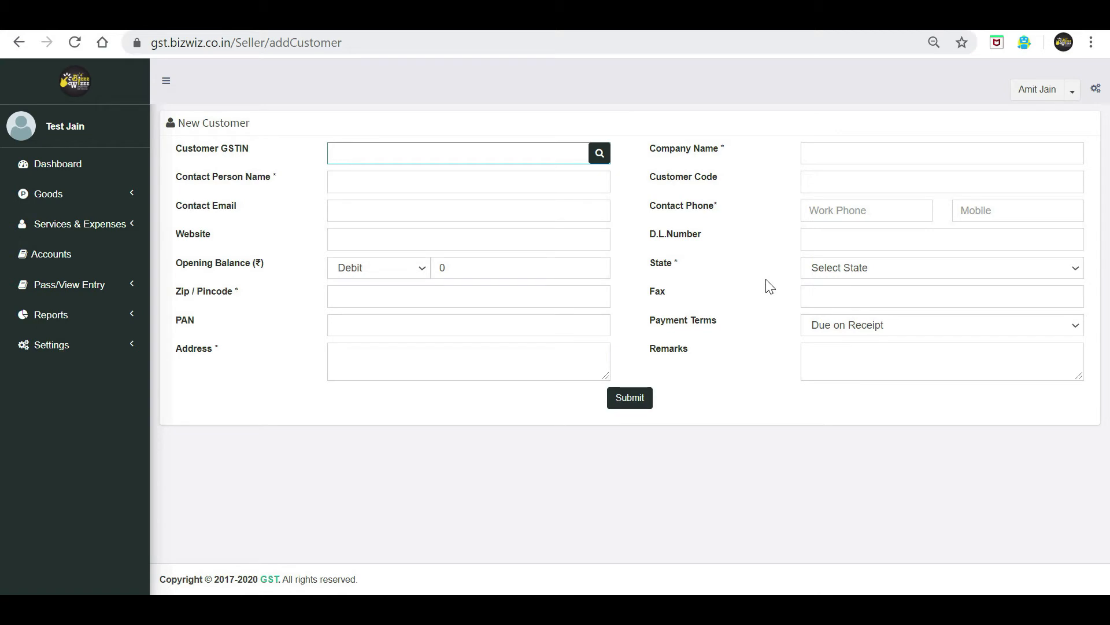
left_click(19, 42)
left_click(890, 154)
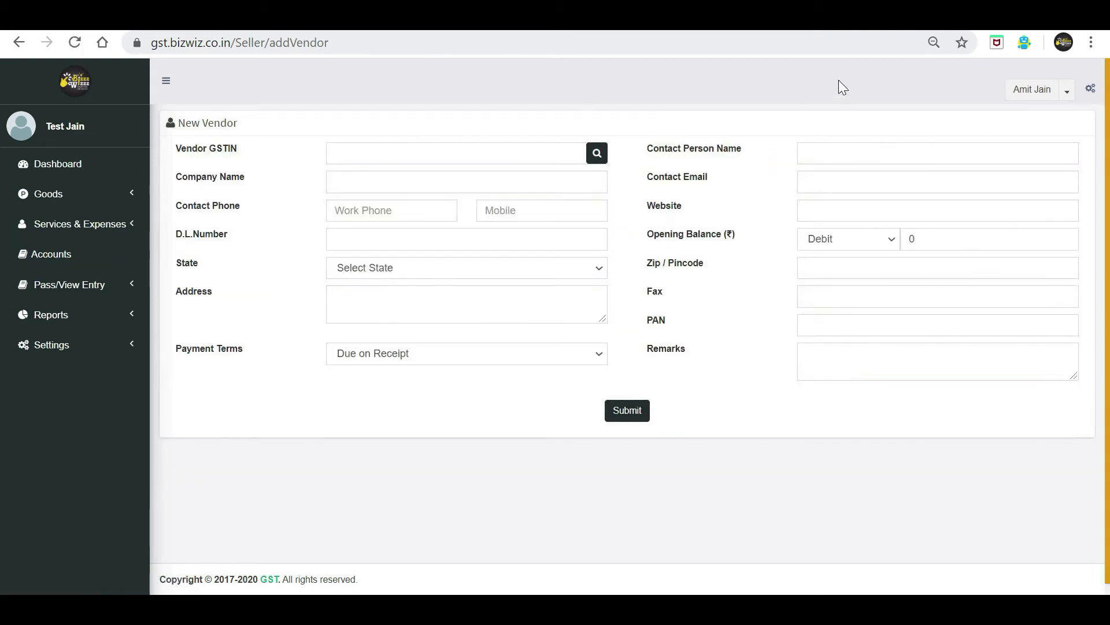
left_click(334, 152)
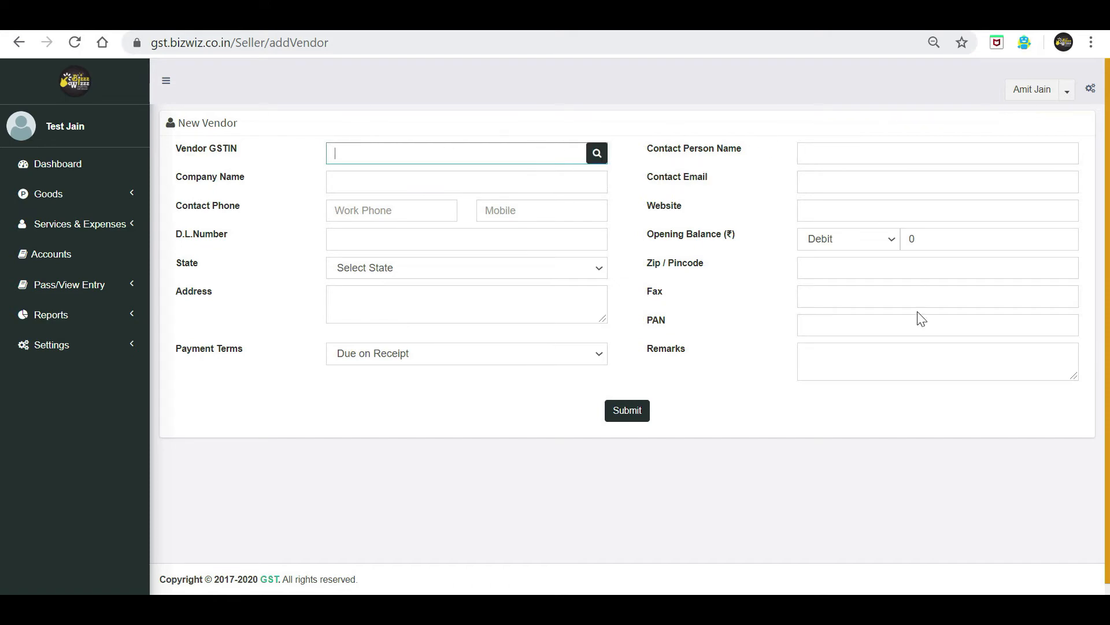
left_click(18, 42)
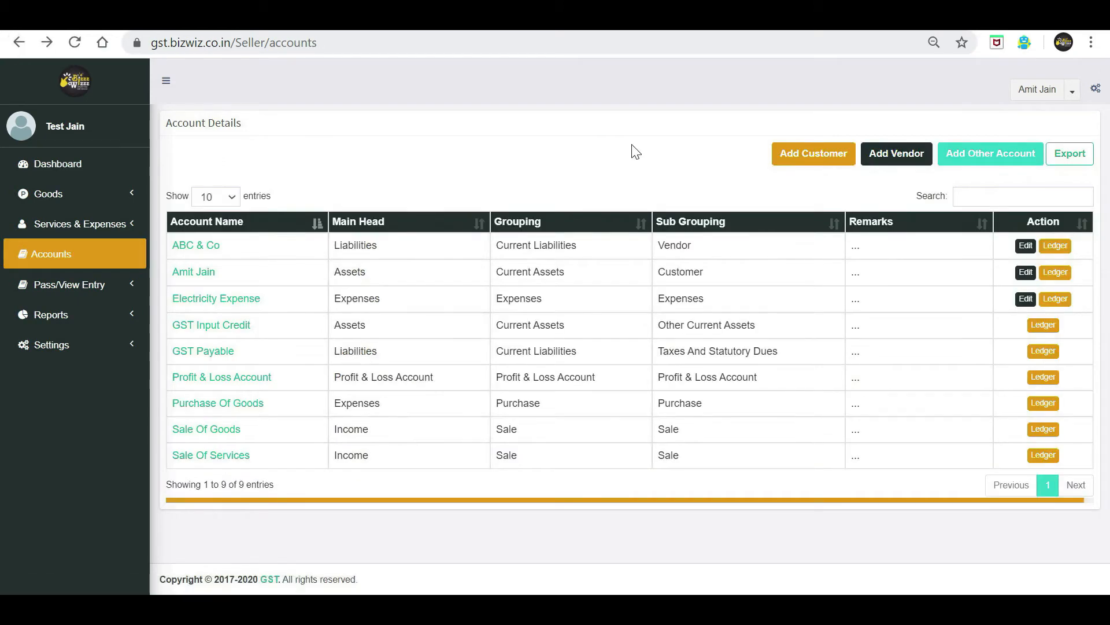
Create a new account named HDFC Bank under the Cash & Bank subgrouping
left_click(975, 159)
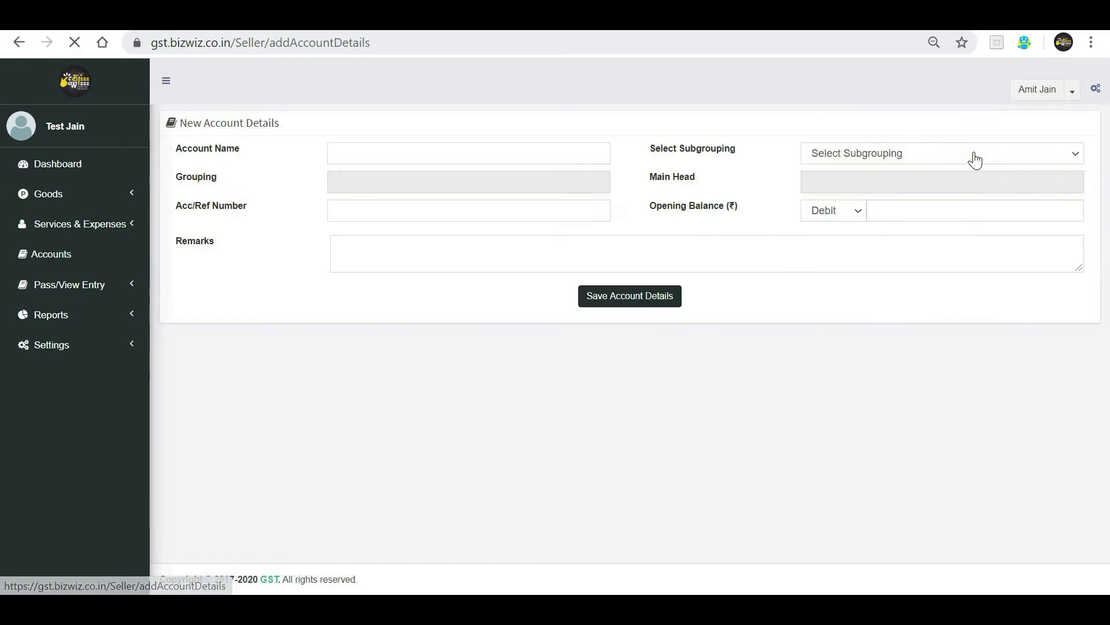
left_click(548, 157)
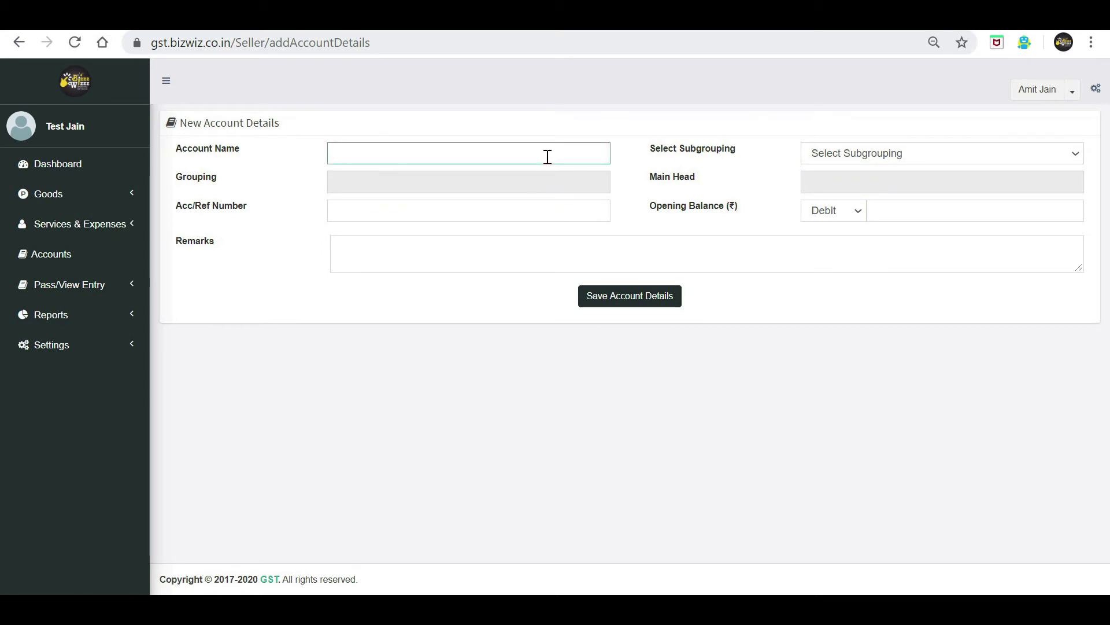
type("HDFC Bank")
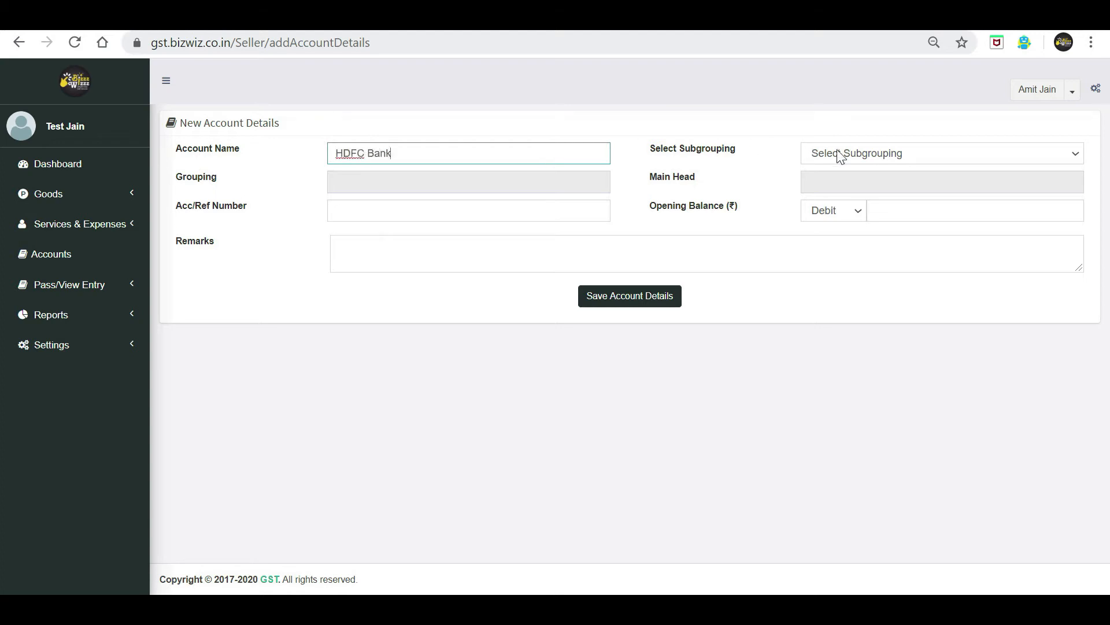
left_click(840, 155)
type("cash")
key("Return")
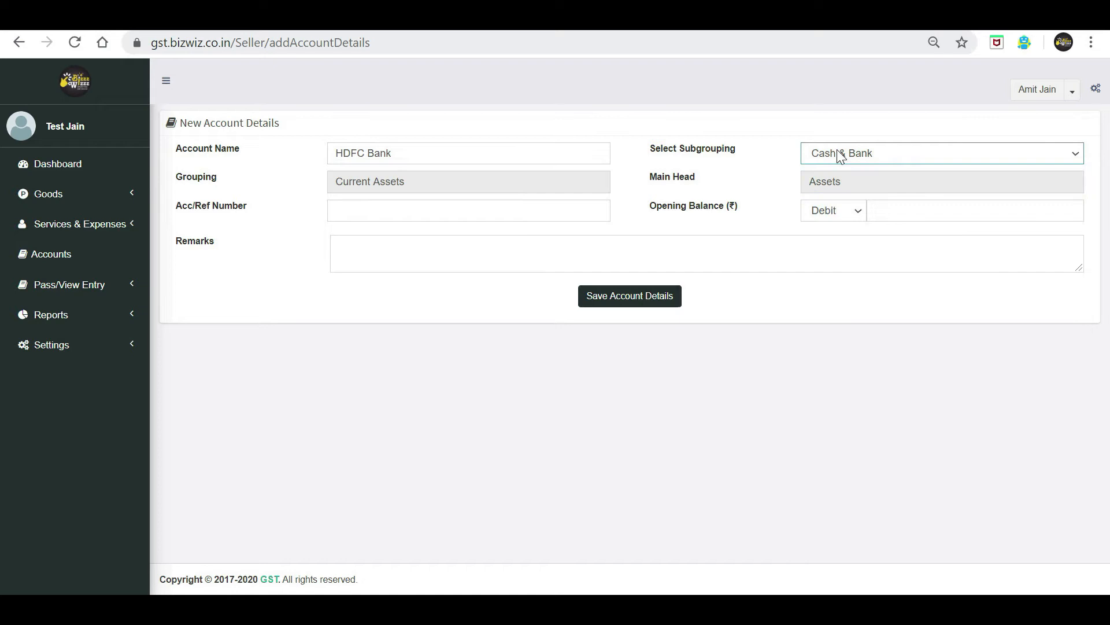
left_click(448, 189)
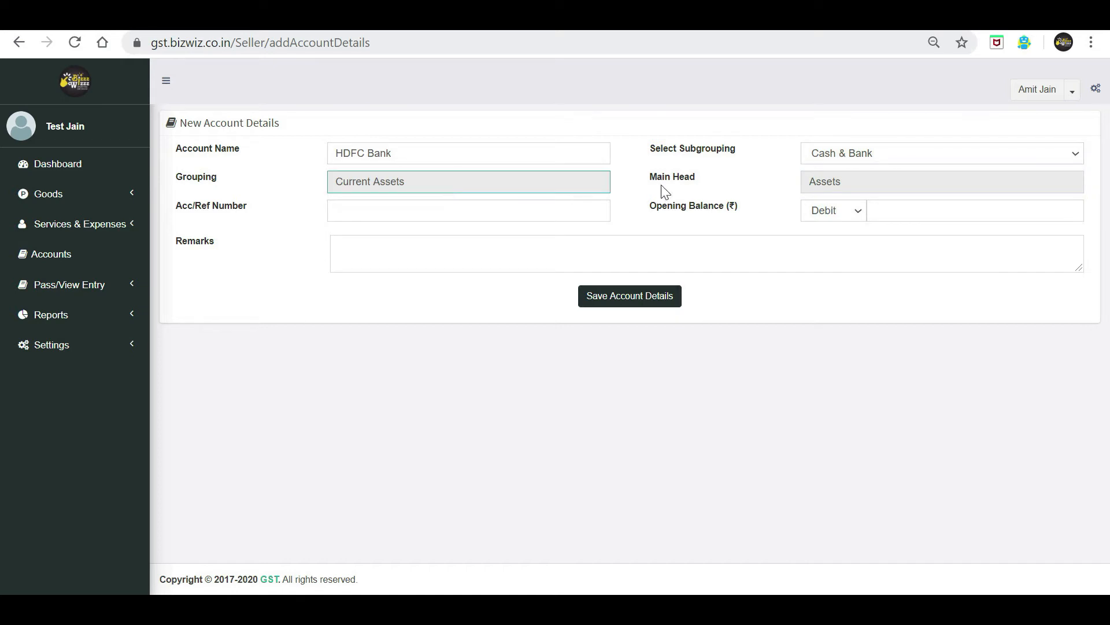
left_click(867, 183)
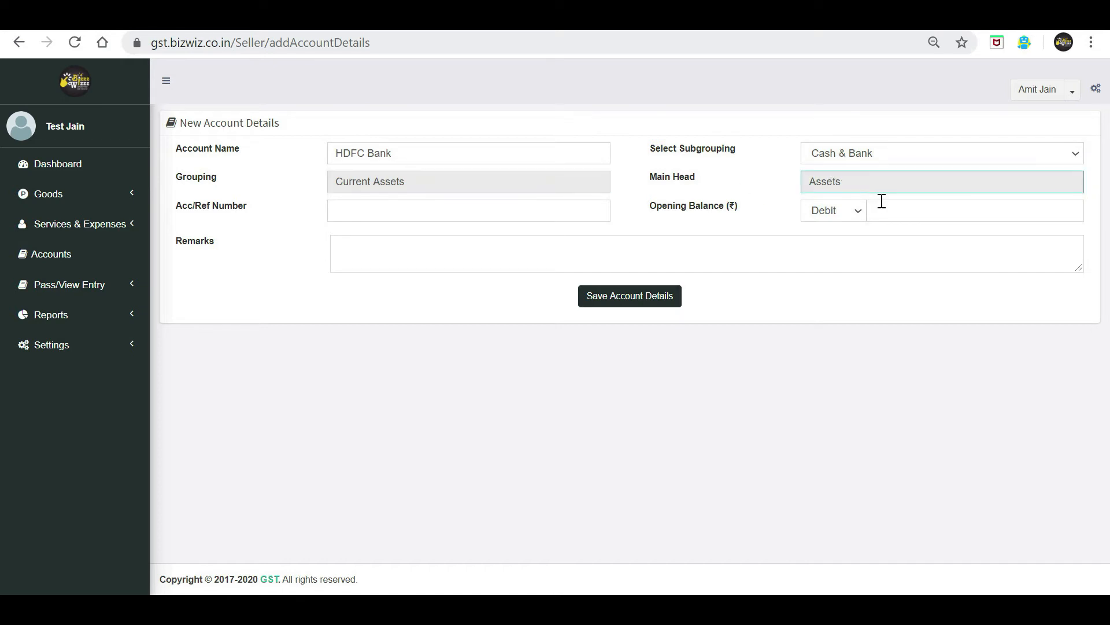
Give HDFC Bank a 100000 debit opening balance and save the account
left_click(885, 213)
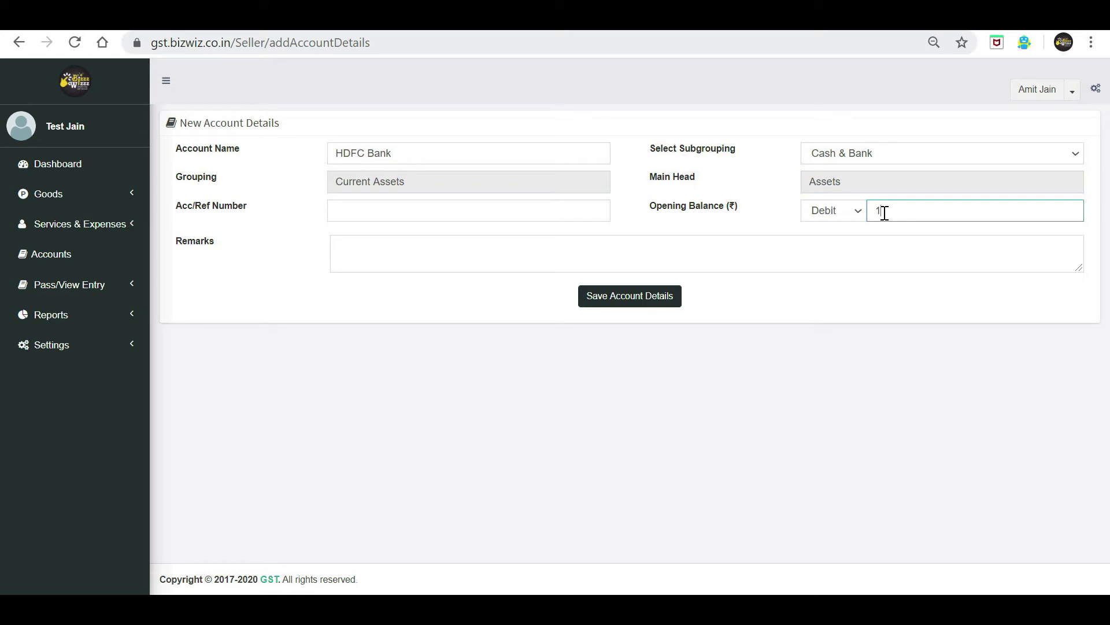
type("100000")
left_click(785, 256)
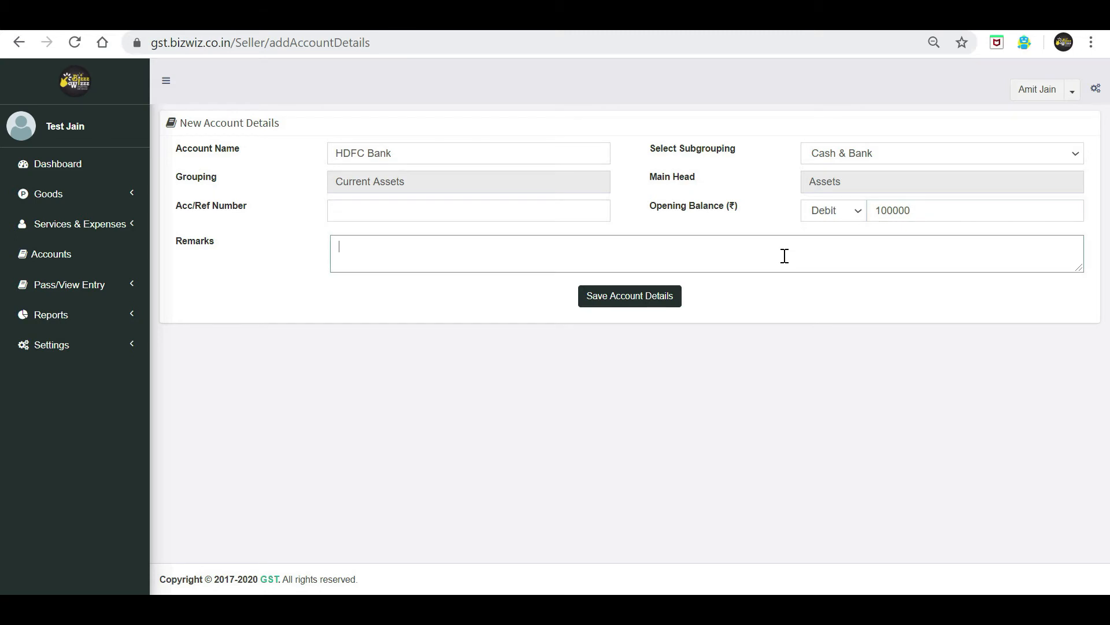
left_click(590, 215)
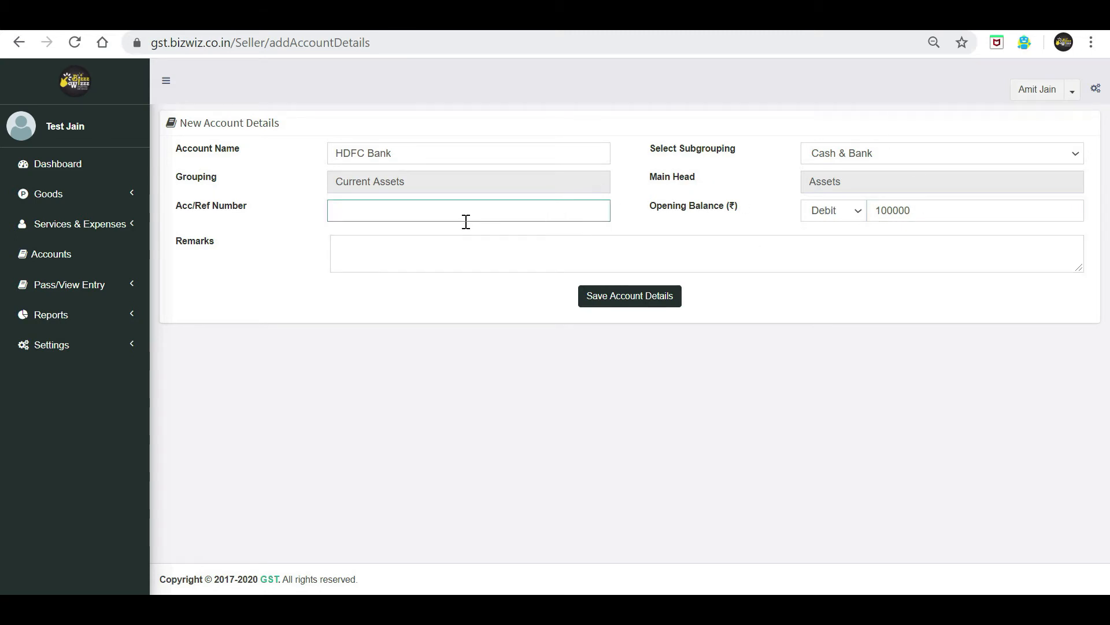
left_click(643, 298)
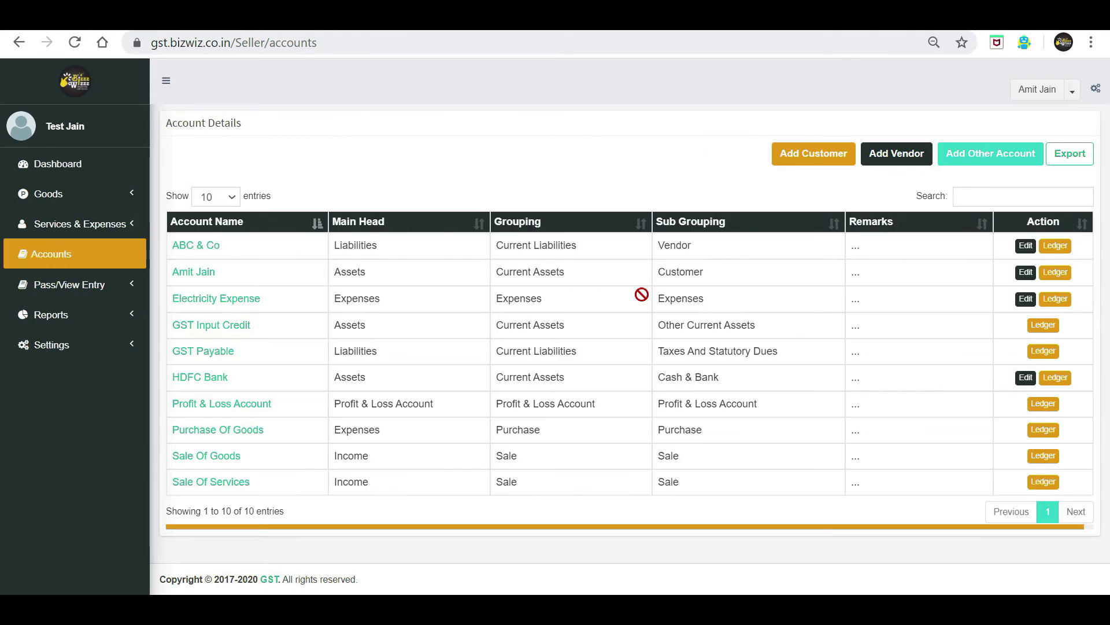
Add a Cash account under Cash & Bank with a 10000 opening balance and save it
left_click(965, 162)
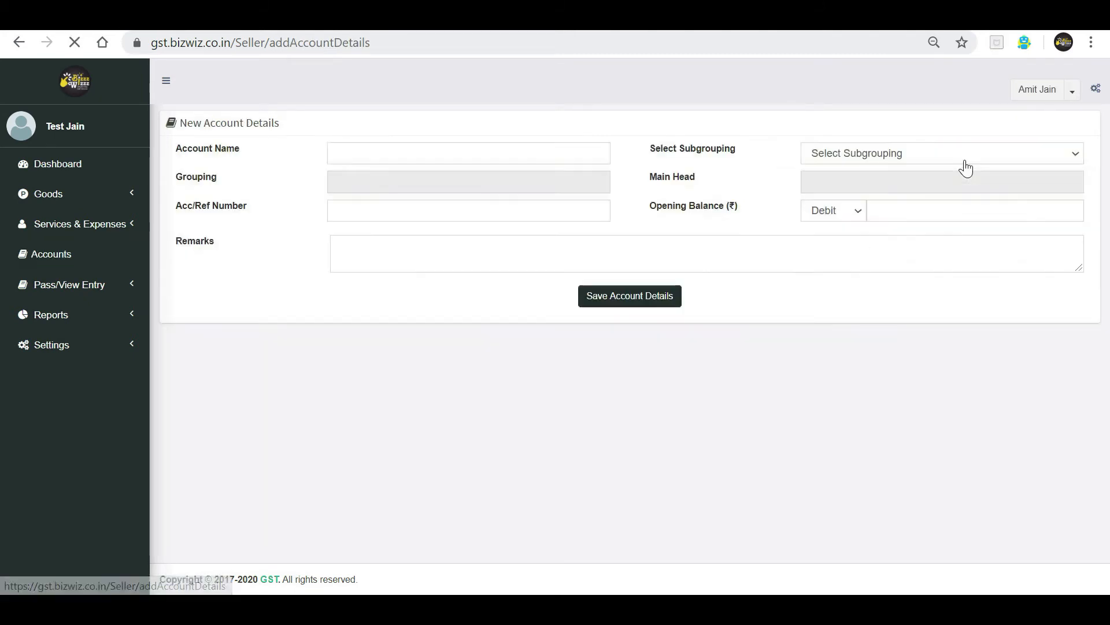
left_click(590, 155)
type("Cash")
left_click(990, 154)
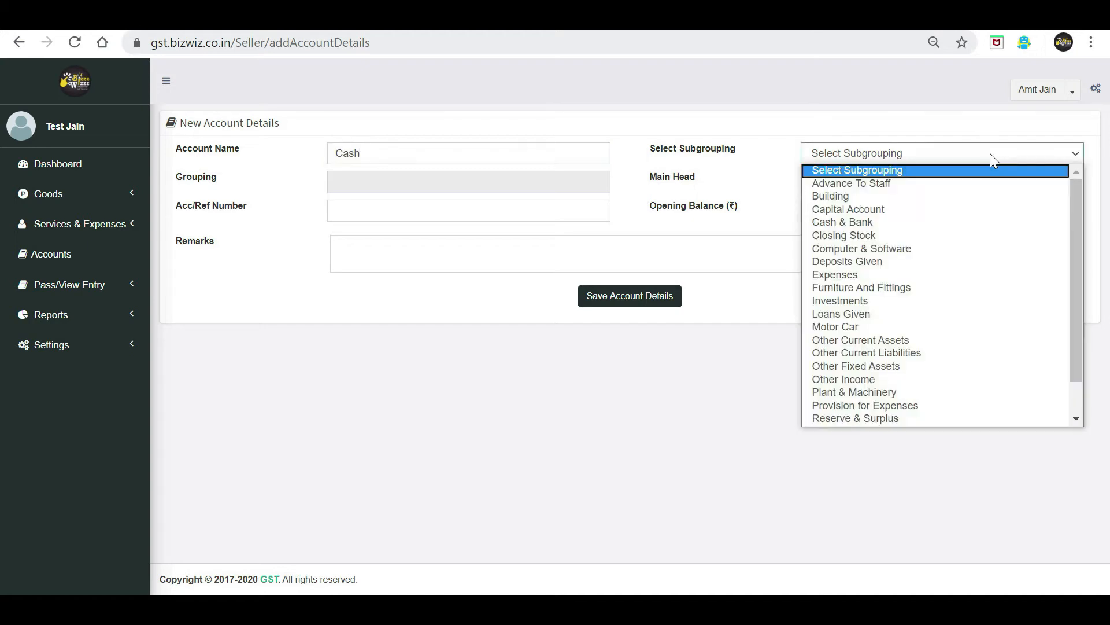
type("cash")
key("Return")
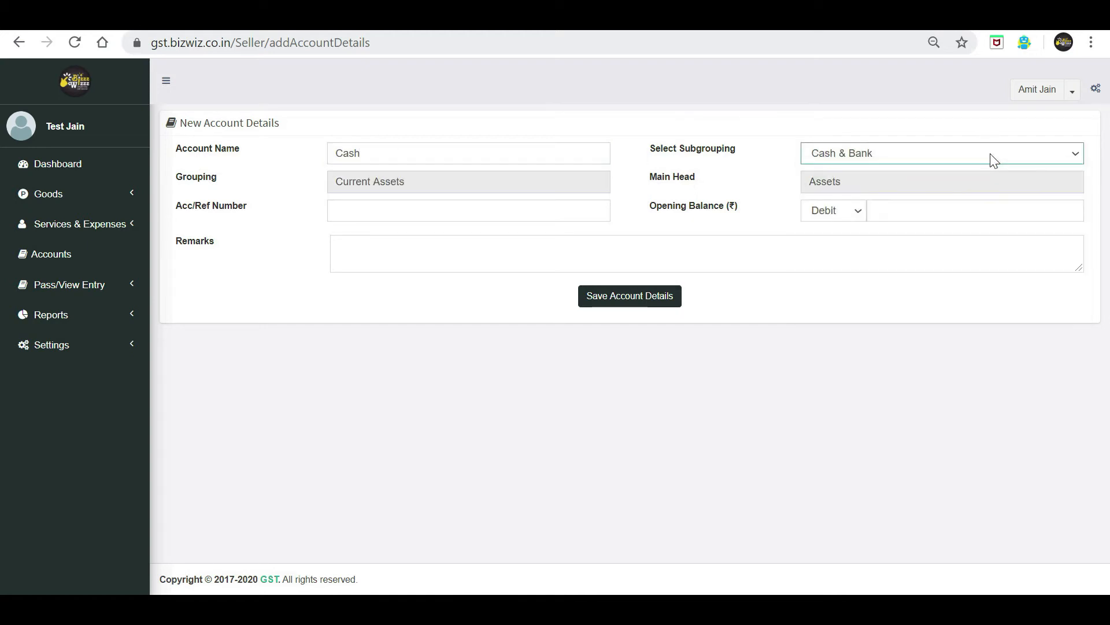
left_click(952, 212)
type("10000")
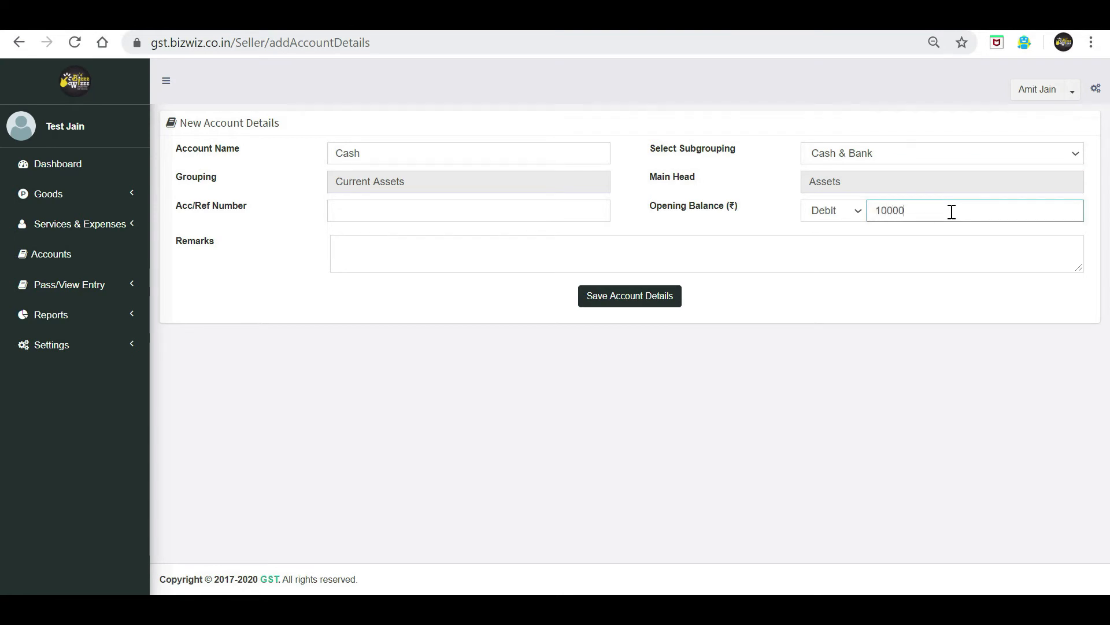
left_click(629, 295)
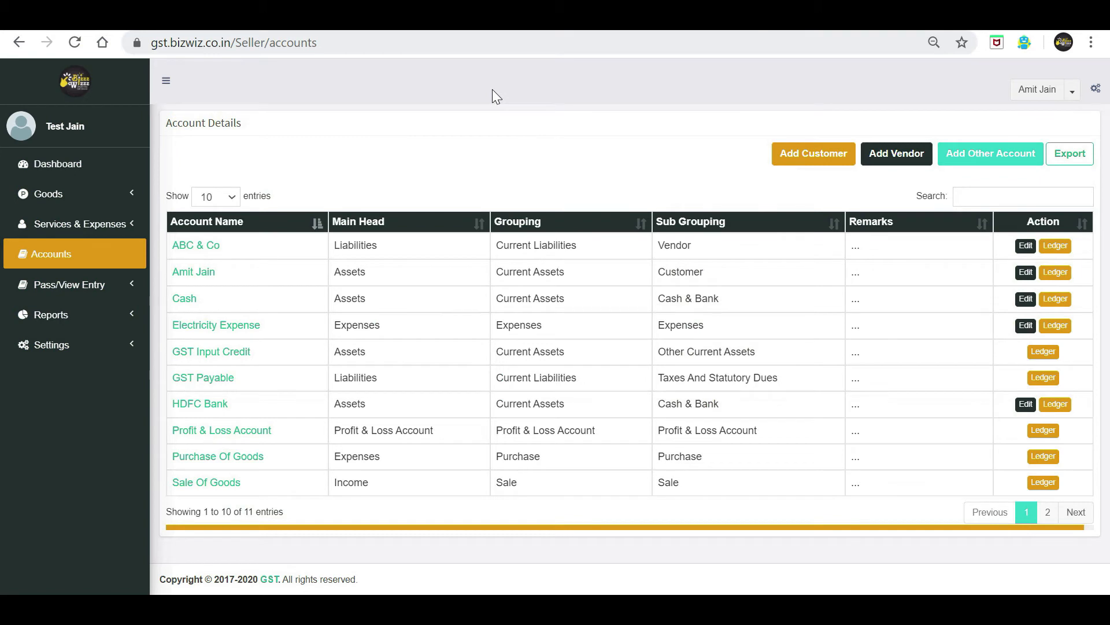
Go to Cash/Bank Receipt under Pass/View Entry for 01/05/2020 to 30/05/2020
left_click(76, 165)
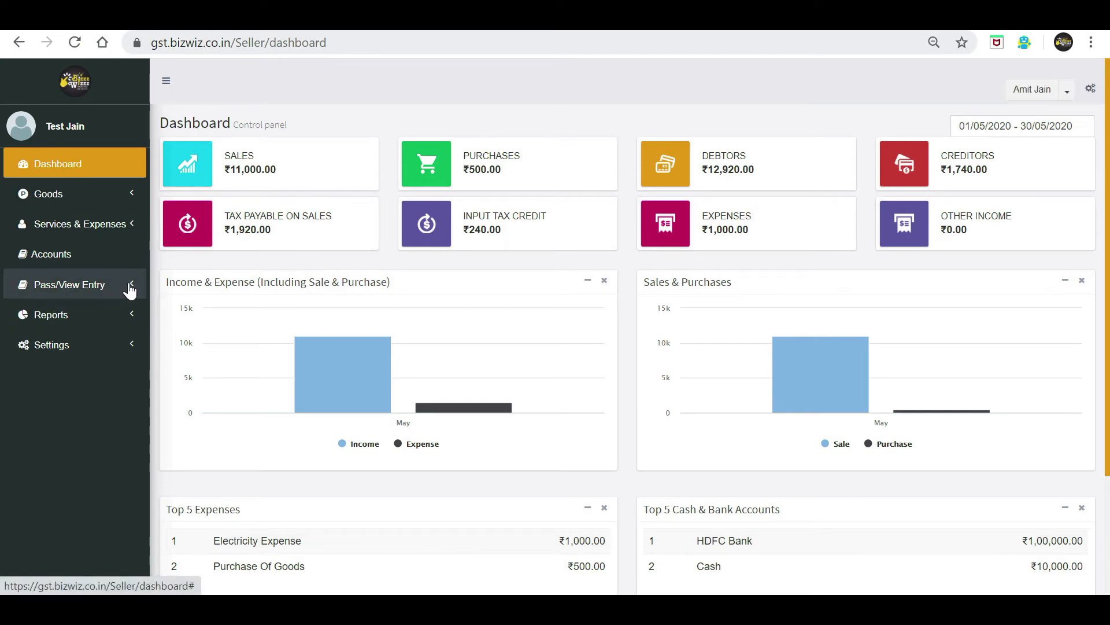
left_click(130, 288)
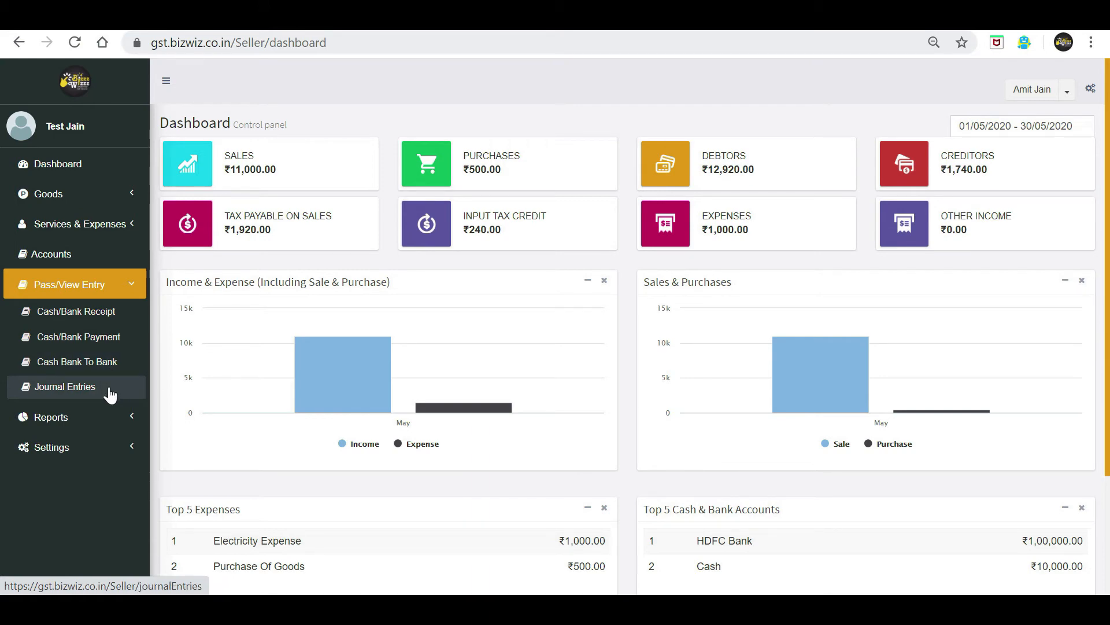
left_click(89, 313)
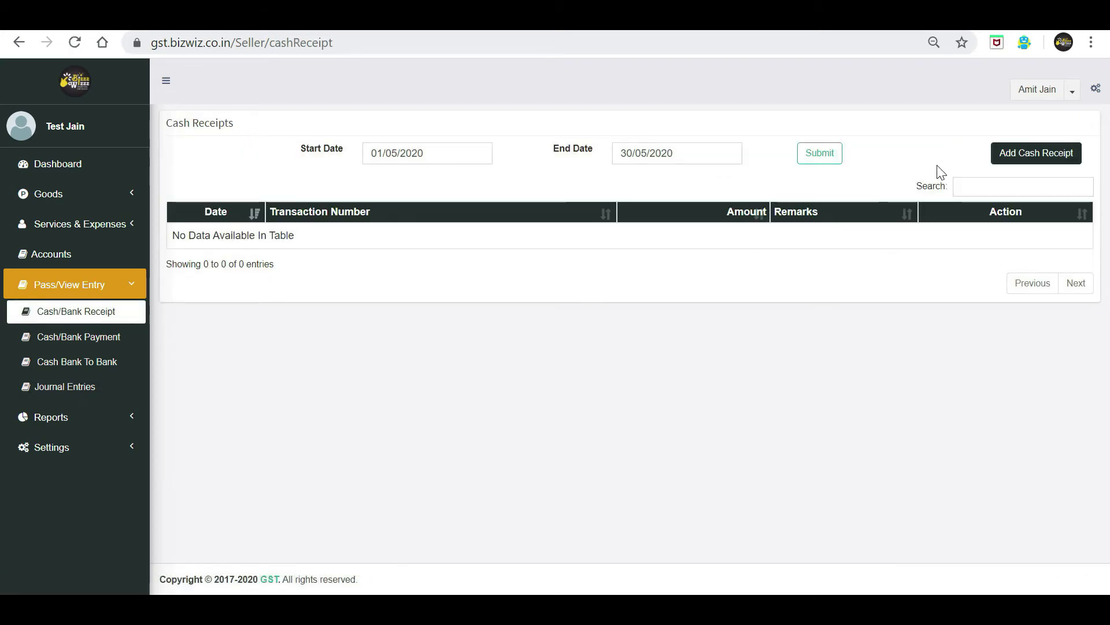
Start a cash receipt from the customer for 10000 and ABC & Co (Vendor) for 1000
left_click(1013, 161)
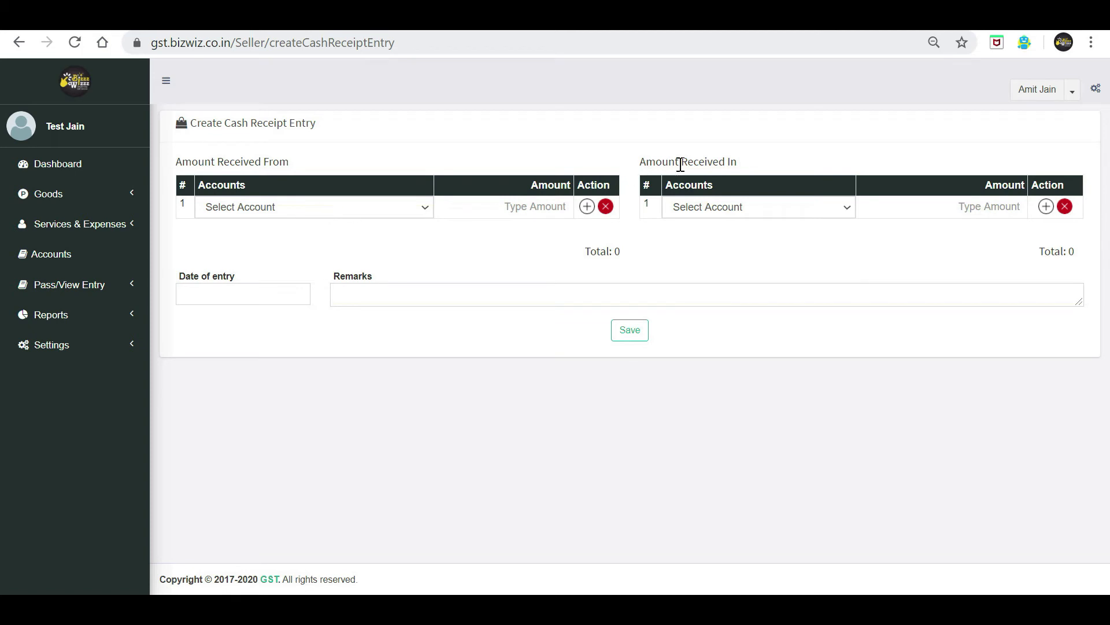
left_click(771, 206)
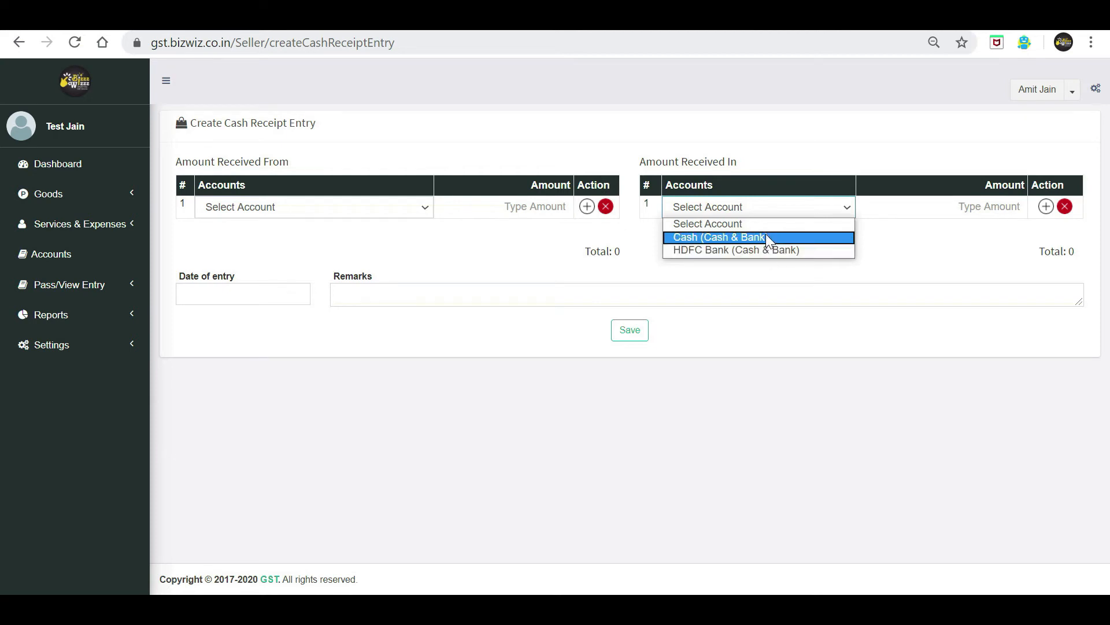
left_click(894, 253)
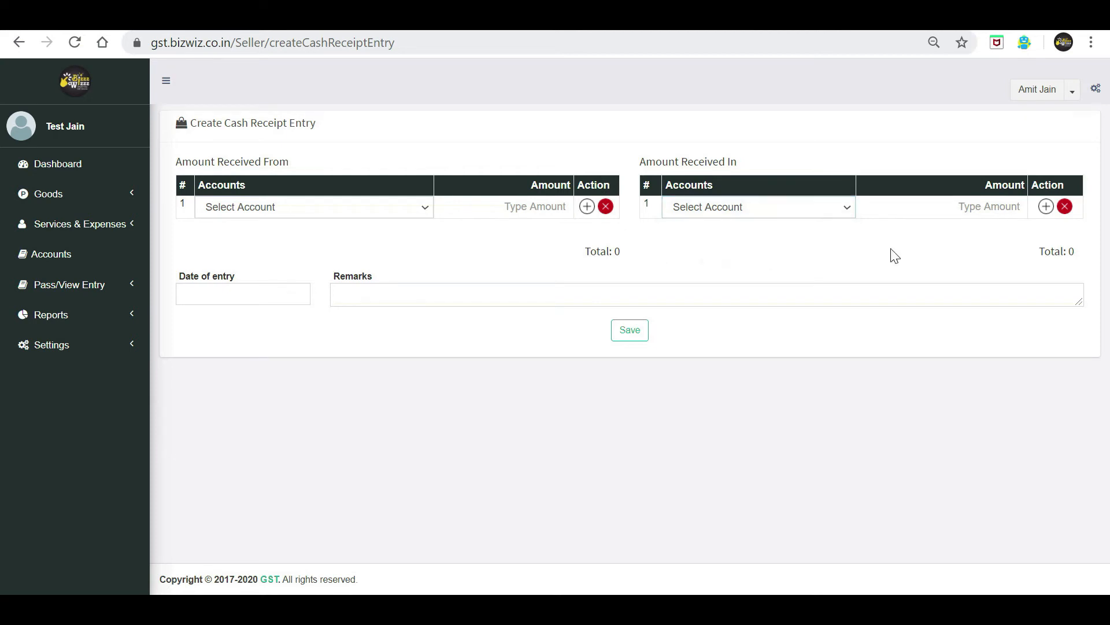
left_click(411, 205)
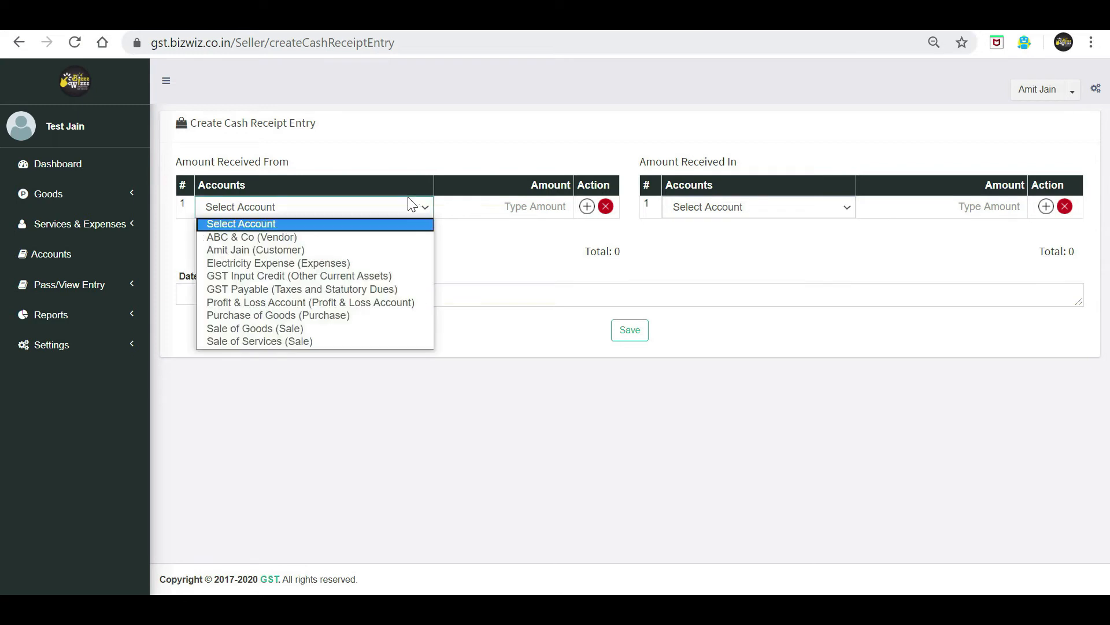
left_click(324, 250)
left_click(516, 207)
type("10000")
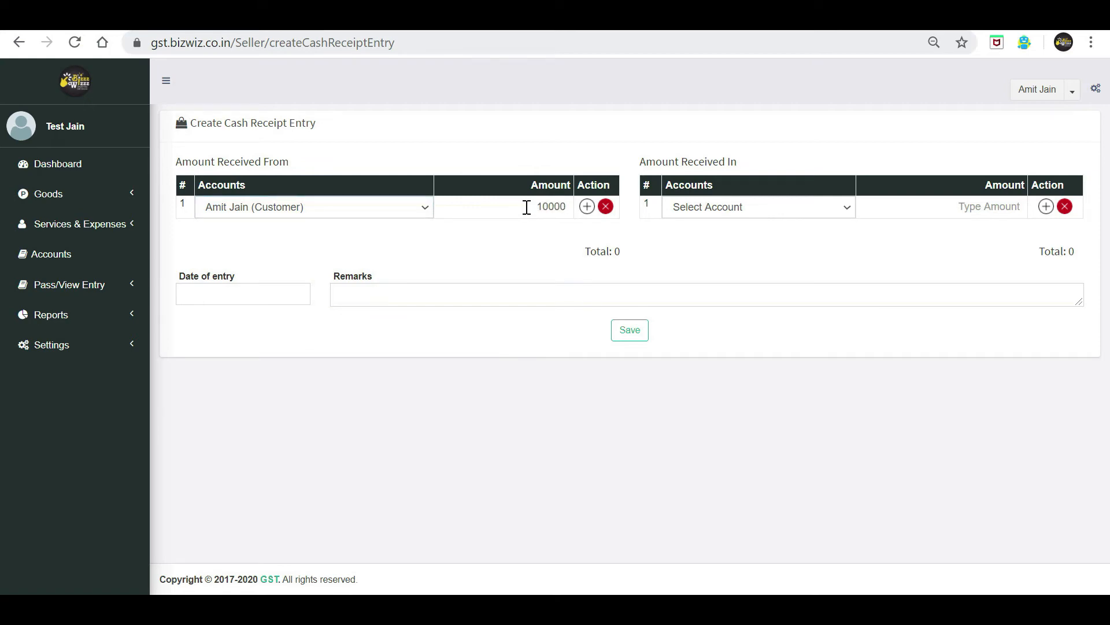
left_click(587, 207)
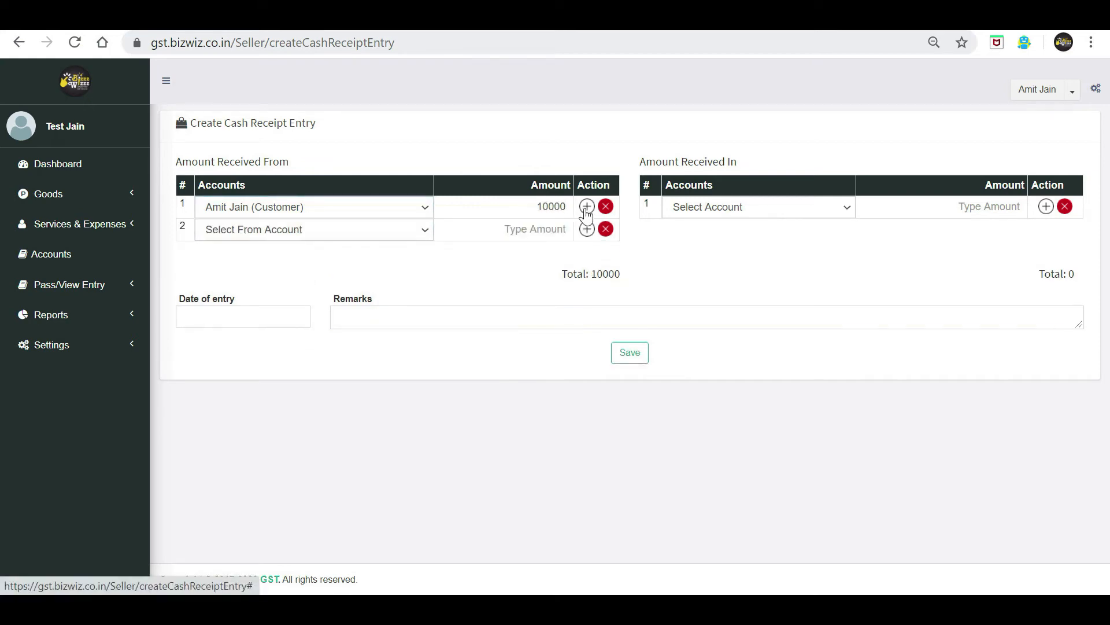
left_click(398, 231)
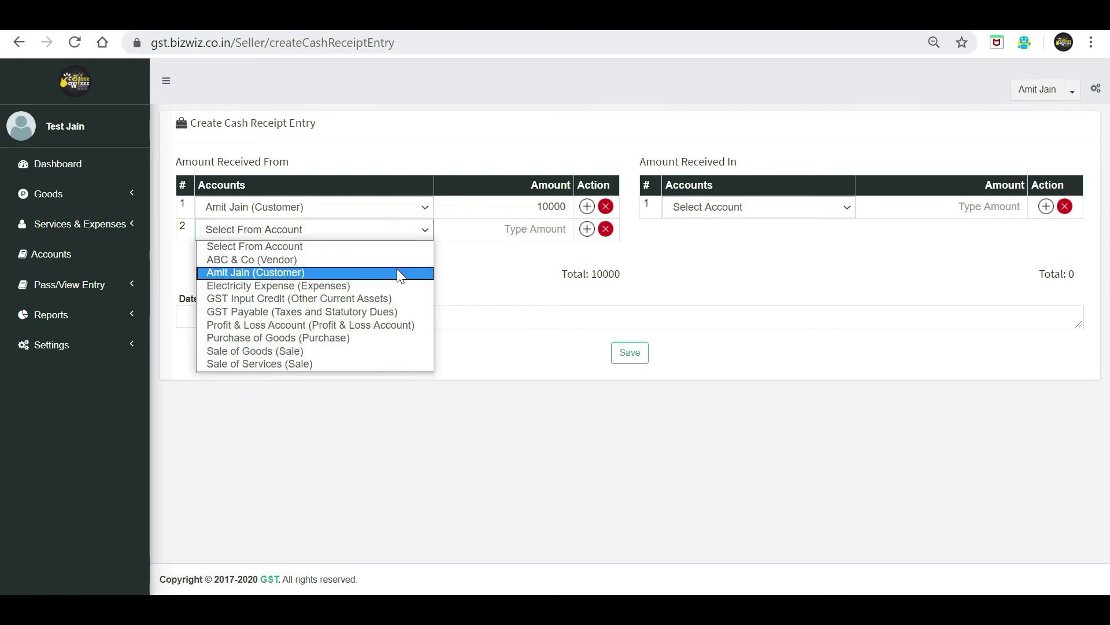
left_click(396, 258)
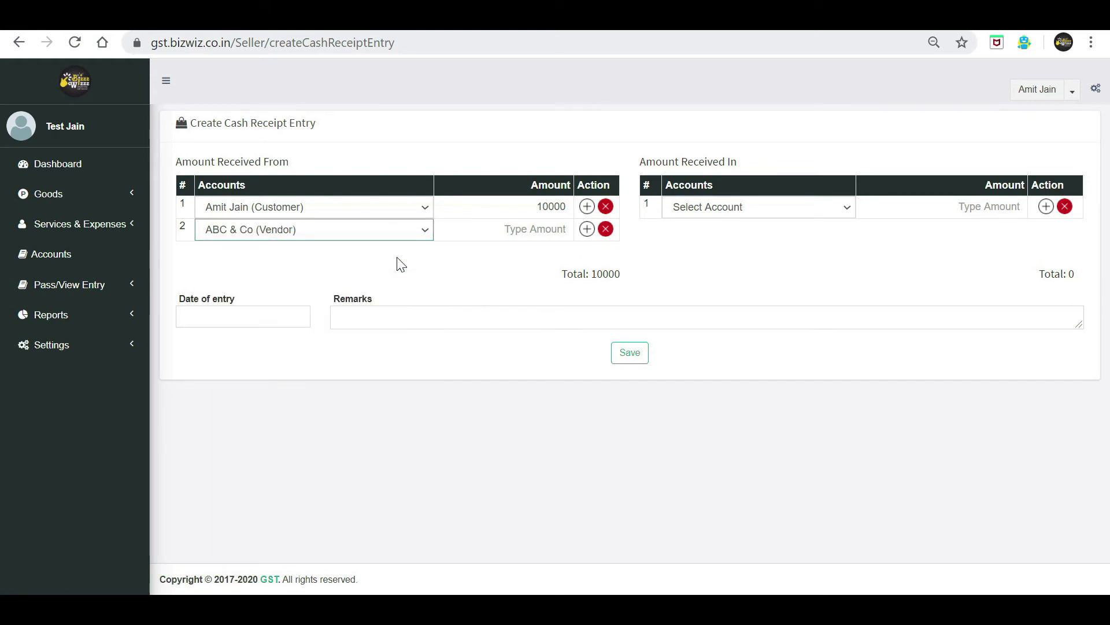
left_click(495, 233)
type("1000")
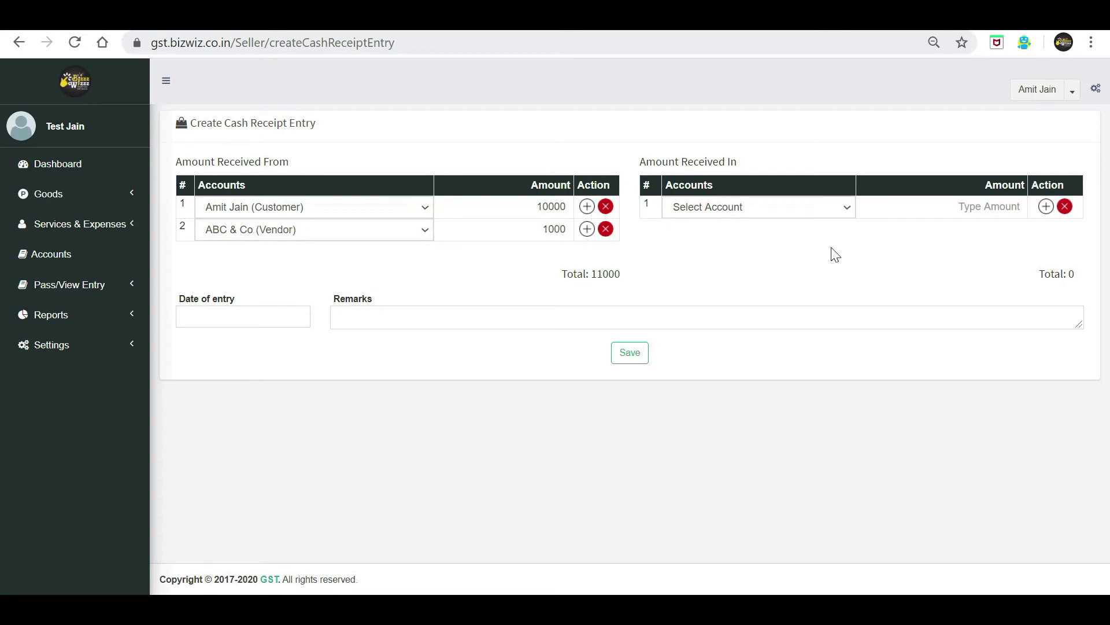
Set the receipt to be received into Cash for 11000
left_click(823, 210)
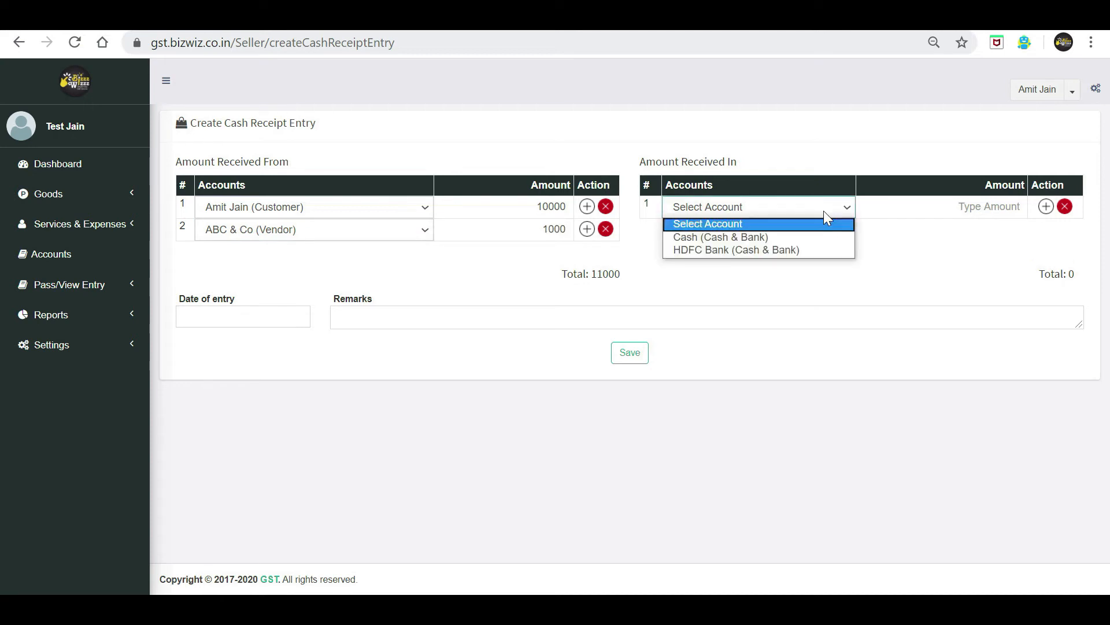
left_click(826, 239)
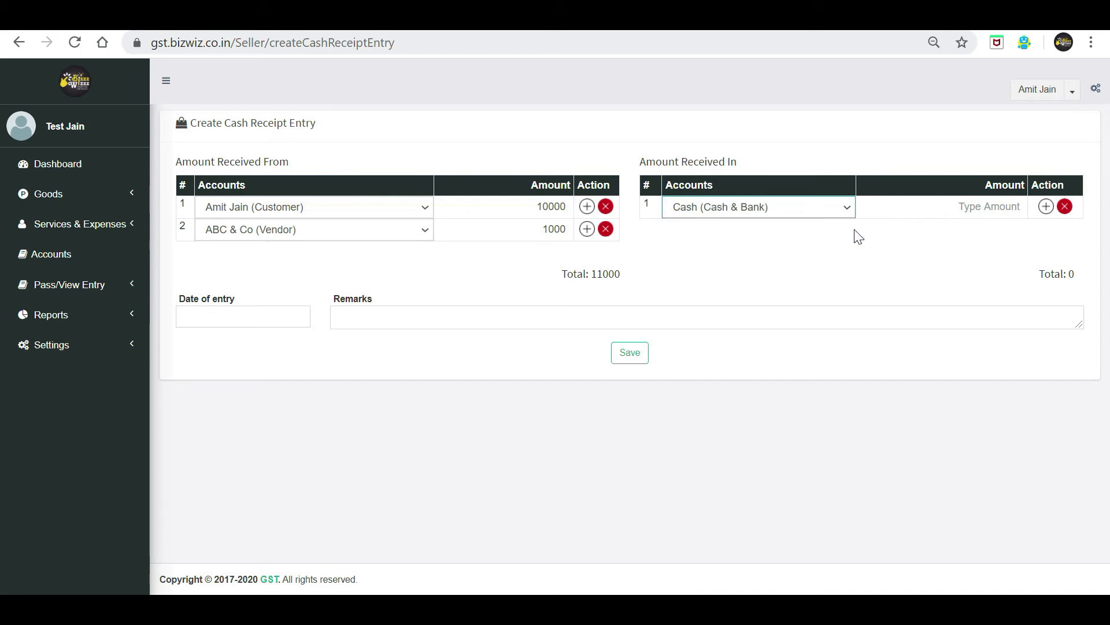
left_click(939, 210)
type("1")
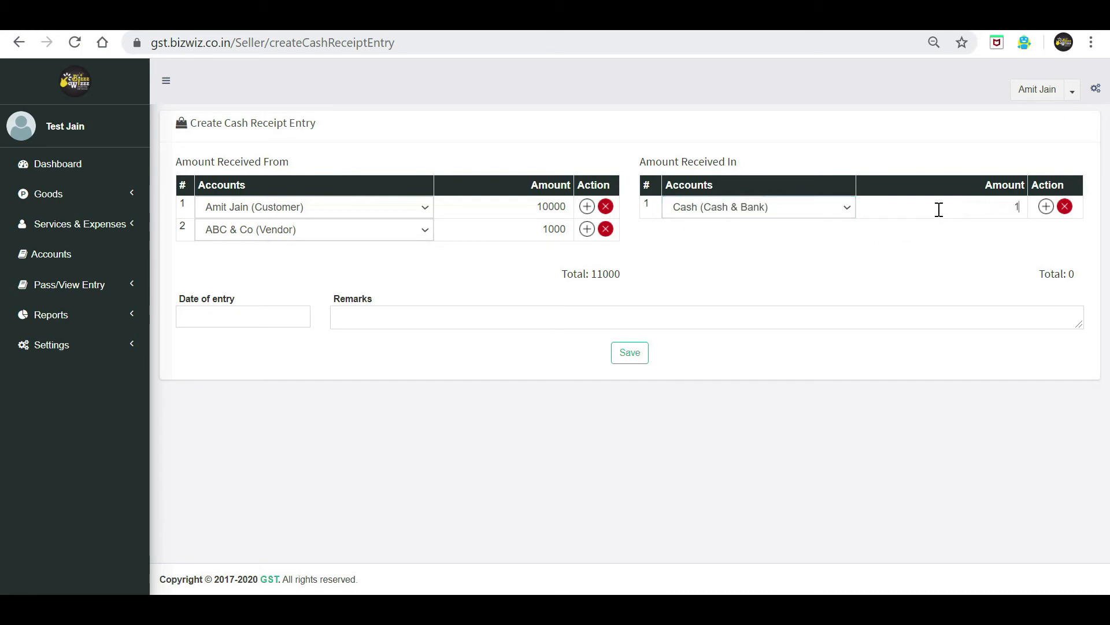
type("1000")
left_click(854, 276)
Date the receipt 04/05/2020, add remarks 'Being Cash Received Again Invoice No', and save
left_click(264, 315)
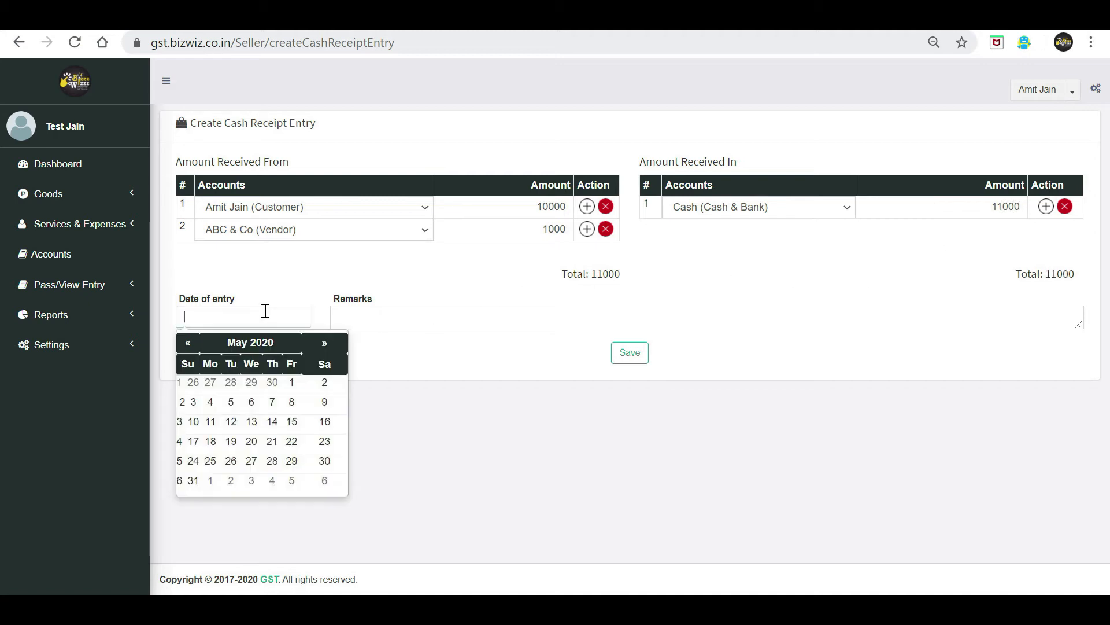
left_click(212, 402)
left_click(526, 320)
type("Being Cash Received Again Invoice No .............")
left_click(635, 357)
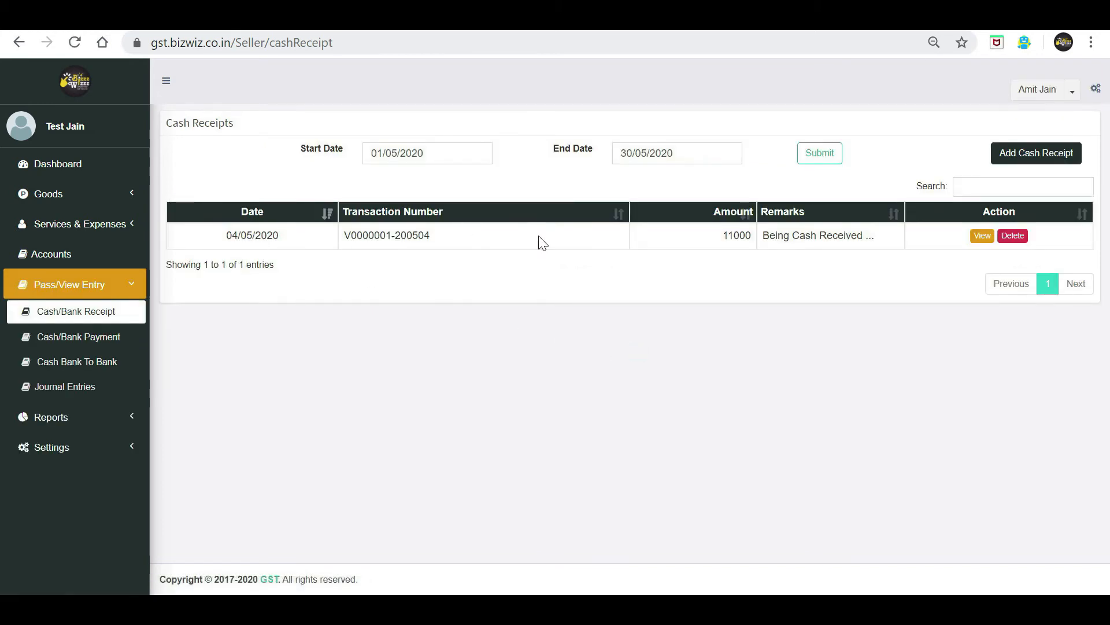
Review the saved 11000 cash receipt, then go back and open the Cash Payments list
left_click(981, 237)
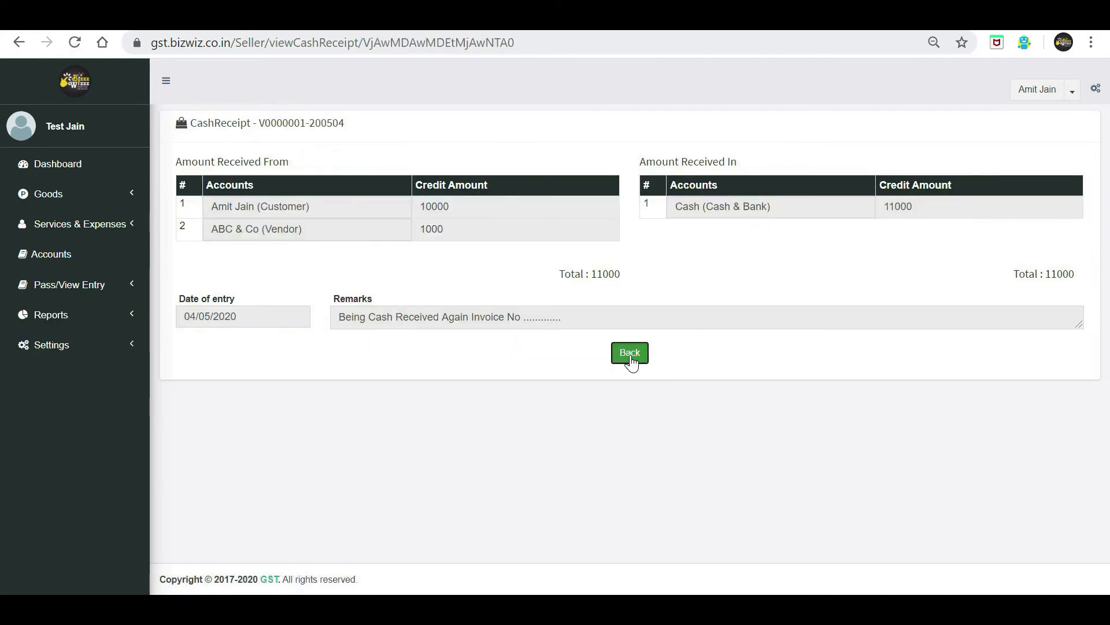
left_click(630, 355)
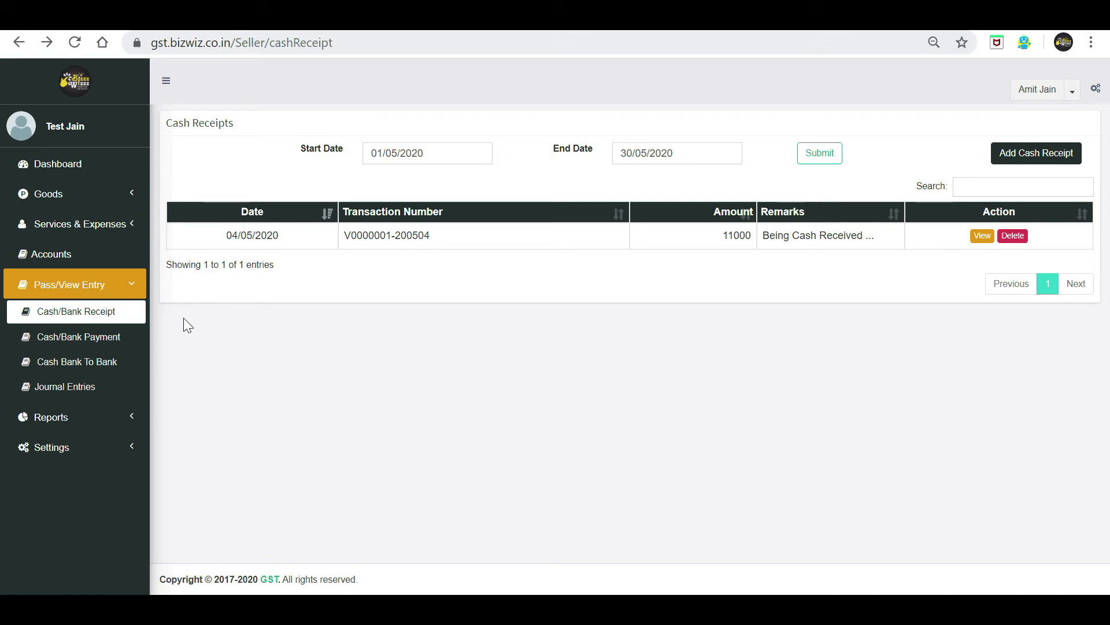
left_click(101, 341)
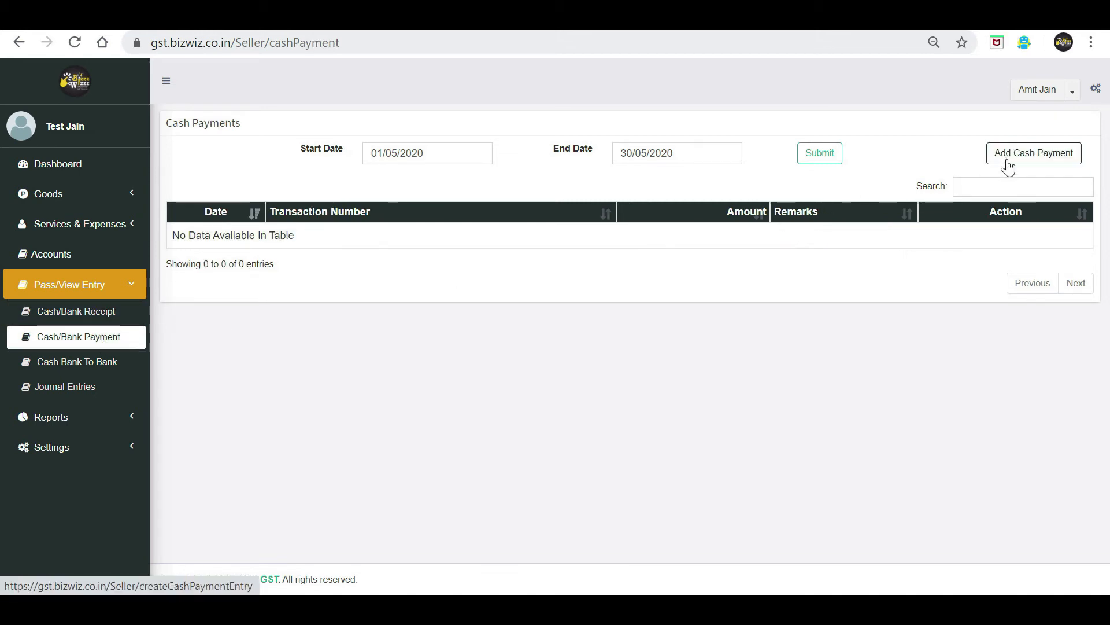
Start a new cash payment paid from the Cash account
left_click(1007, 161)
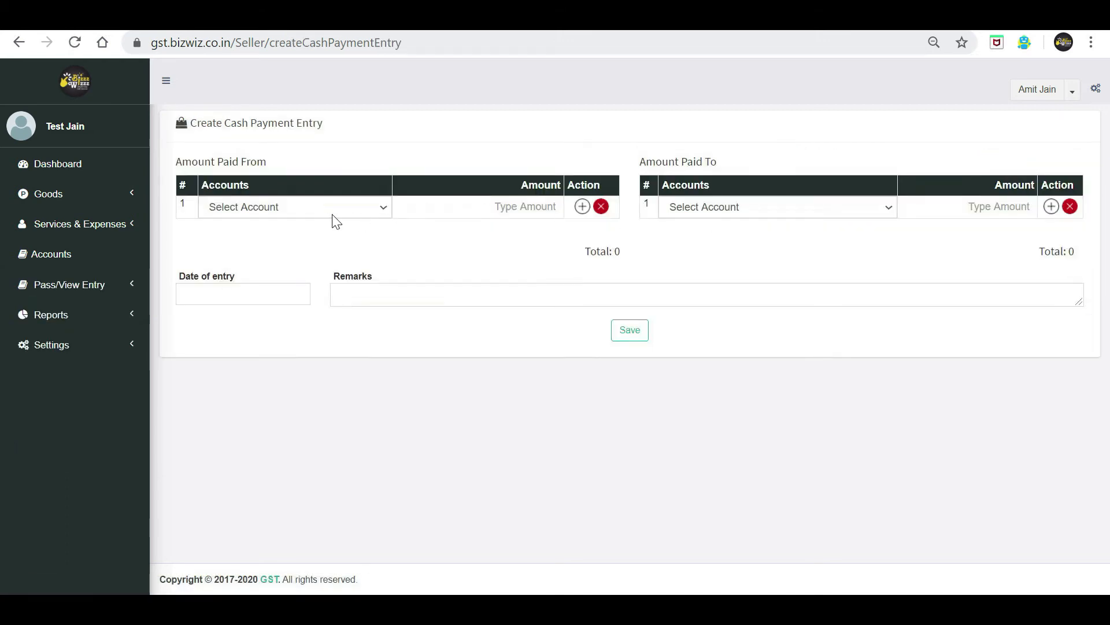
left_click(265, 209)
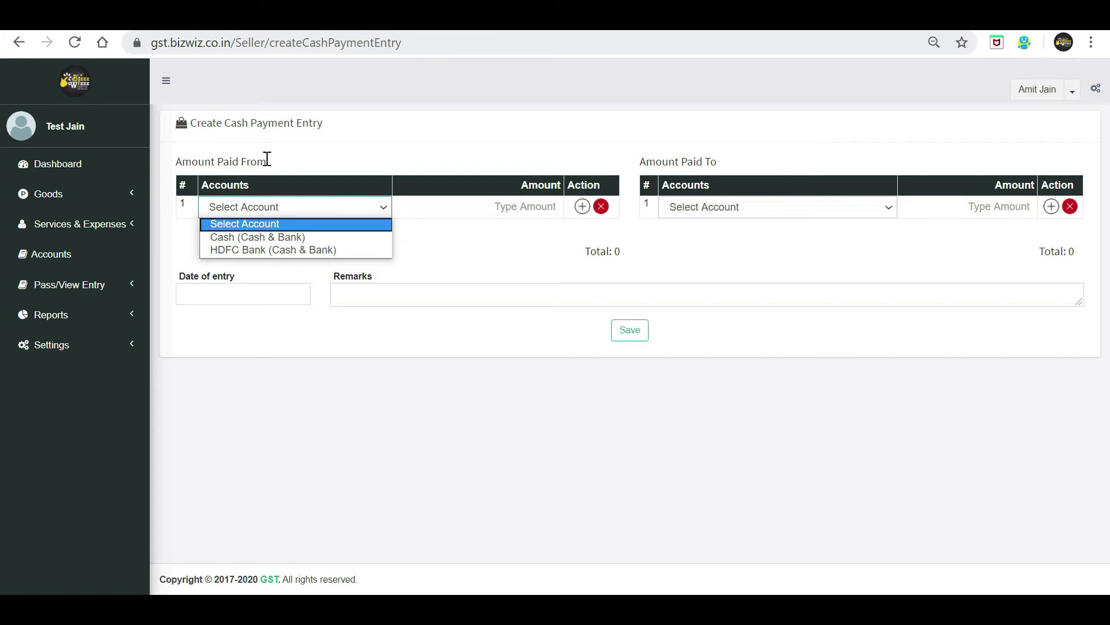
left_click(249, 237)
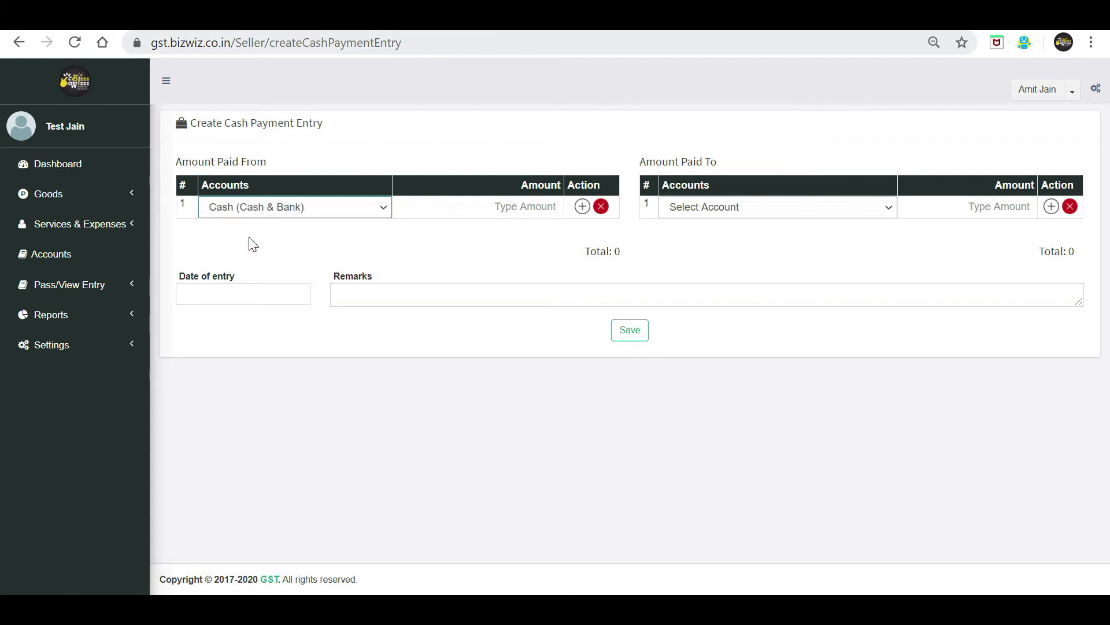
left_click(284, 206)
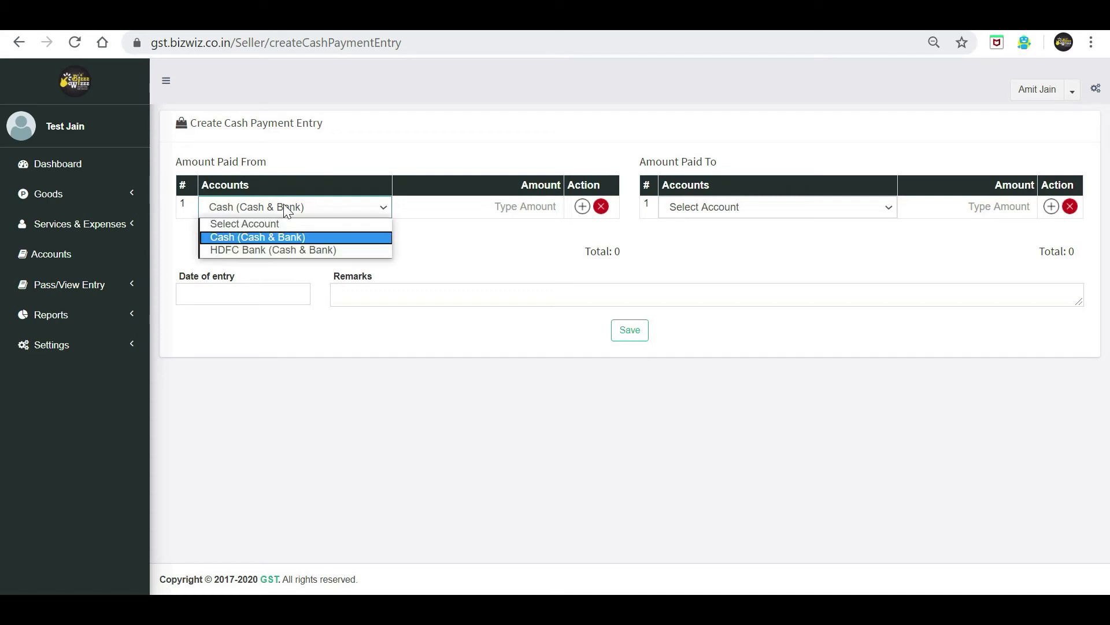
left_click(264, 241)
Pay 1000 to the Electricity Expense account
left_click(737, 207)
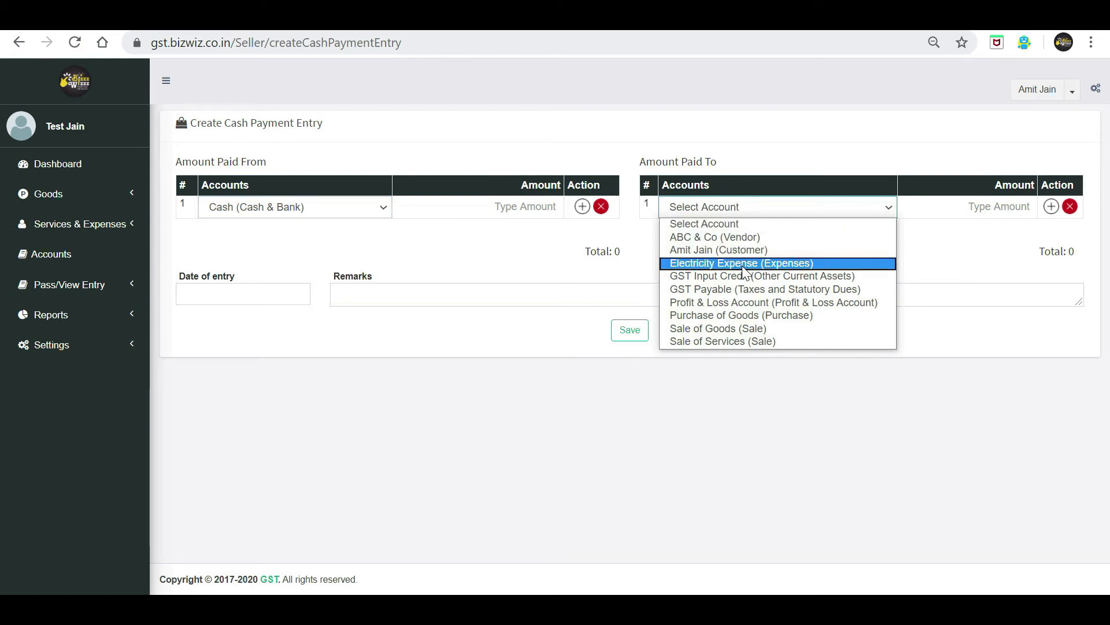
left_click(748, 315)
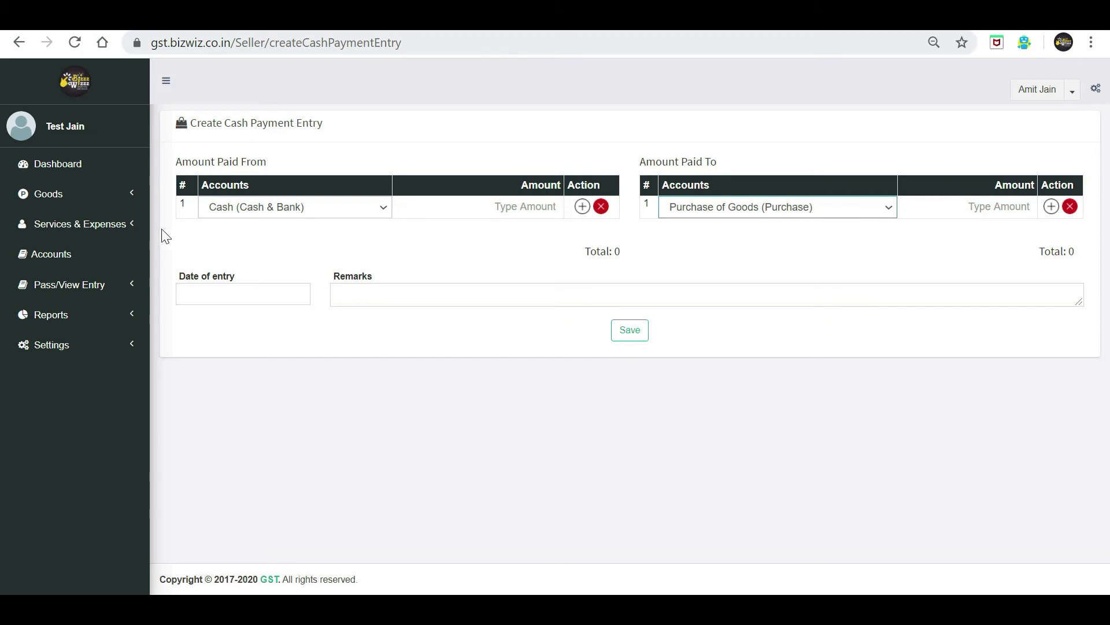
left_click(128, 200)
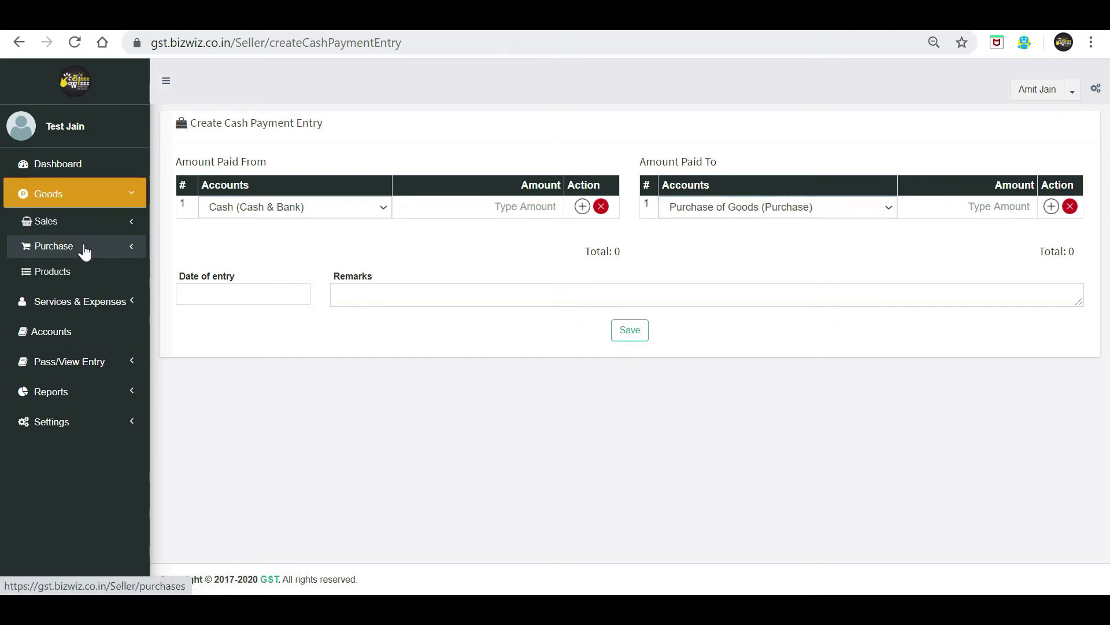
left_click(115, 302)
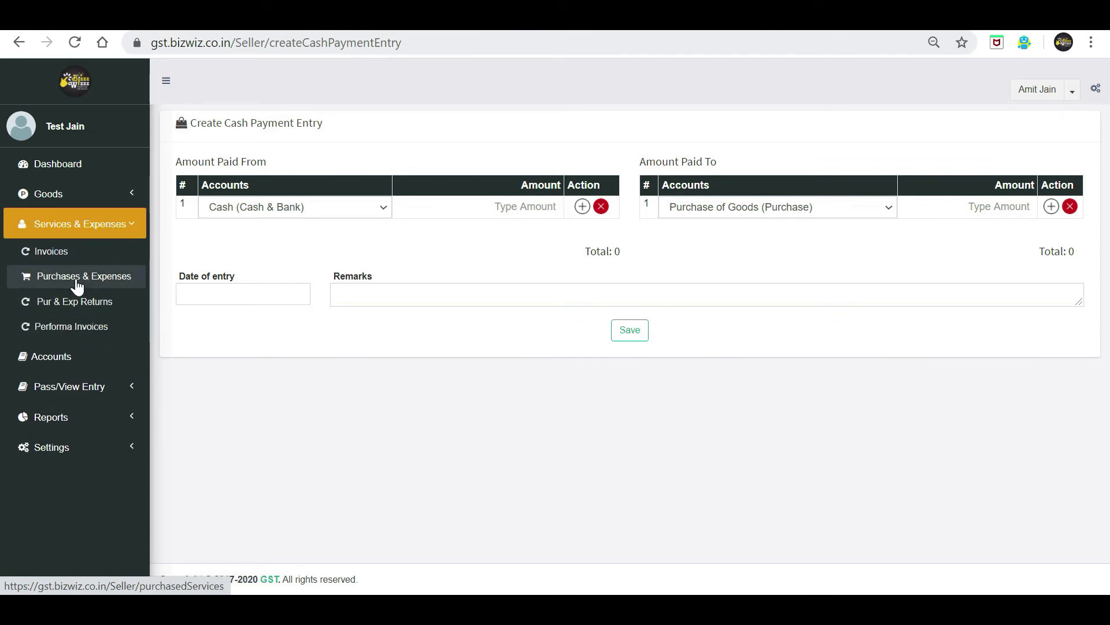
left_click(868, 216)
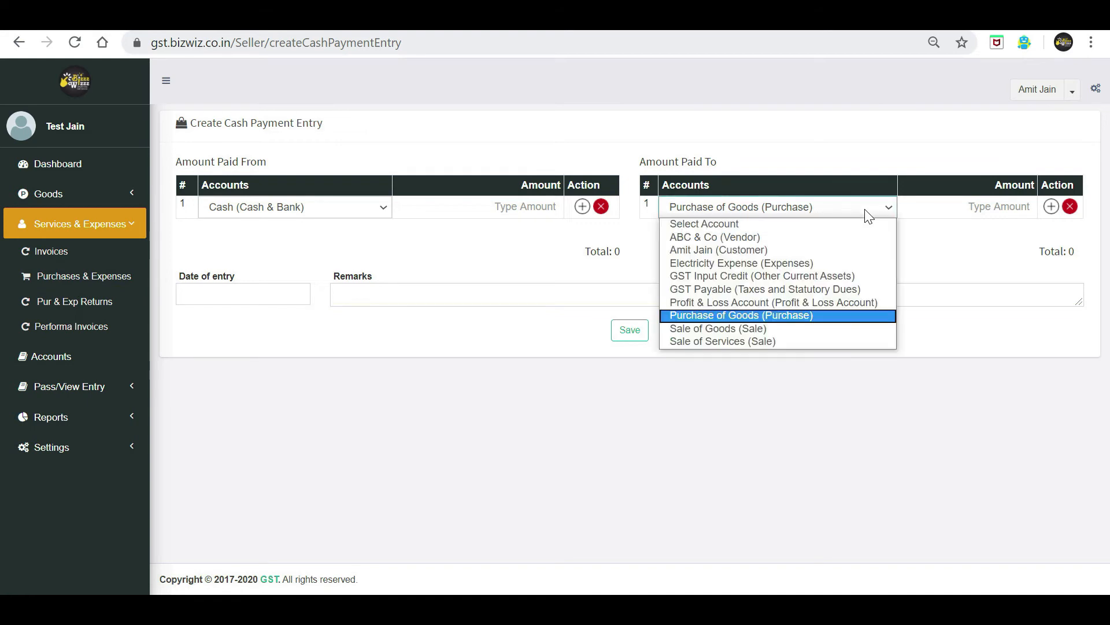
left_click(800, 261)
left_click(999, 207)
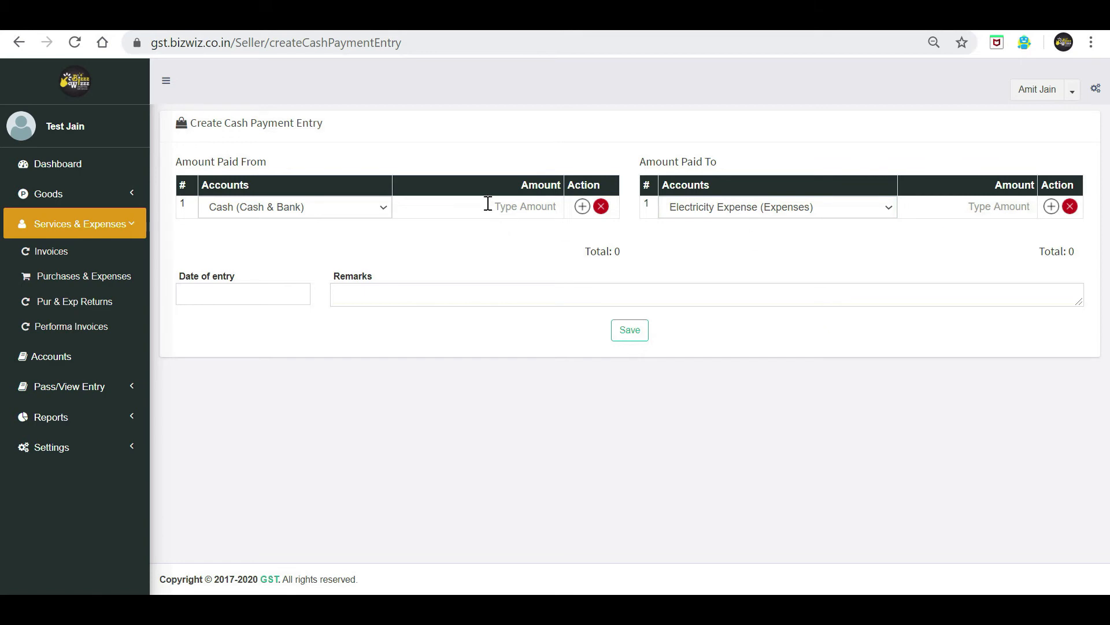
type("1000")
left_click(957, 200)
type("1000")
Date it 11/05/2020, remark 'Being Electricity Paid For May 2020', save, and open Cash Bank To Bank
left_click(258, 294)
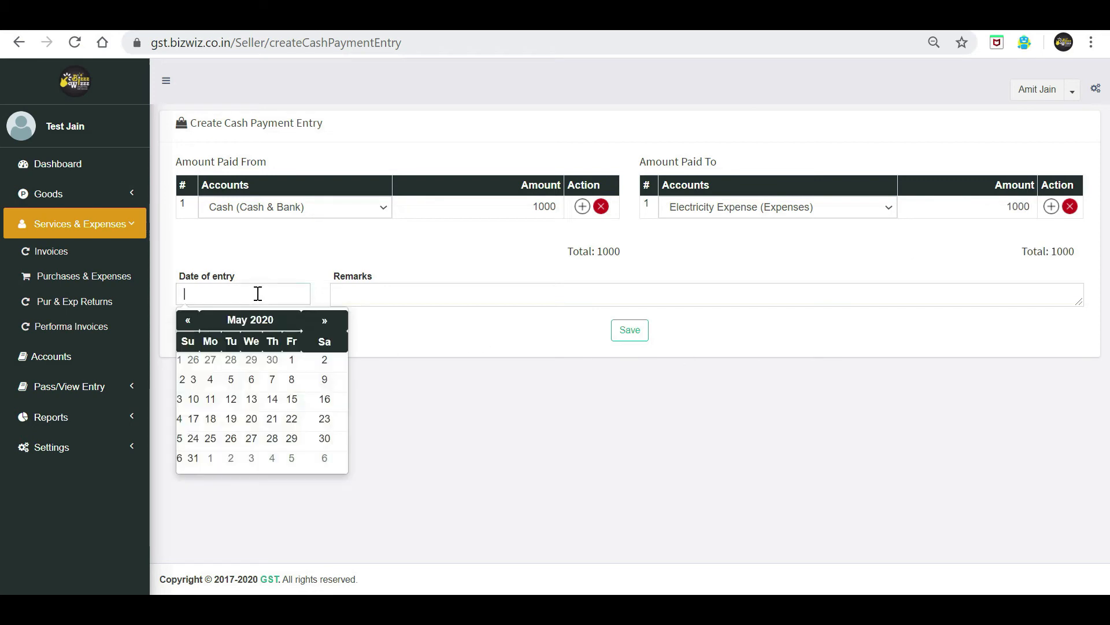
left_click(209, 398)
left_click(391, 296)
type("Being Elecrtricity Paid For May 2020")
double_click(406, 294)
type("Electricity")
key("End")
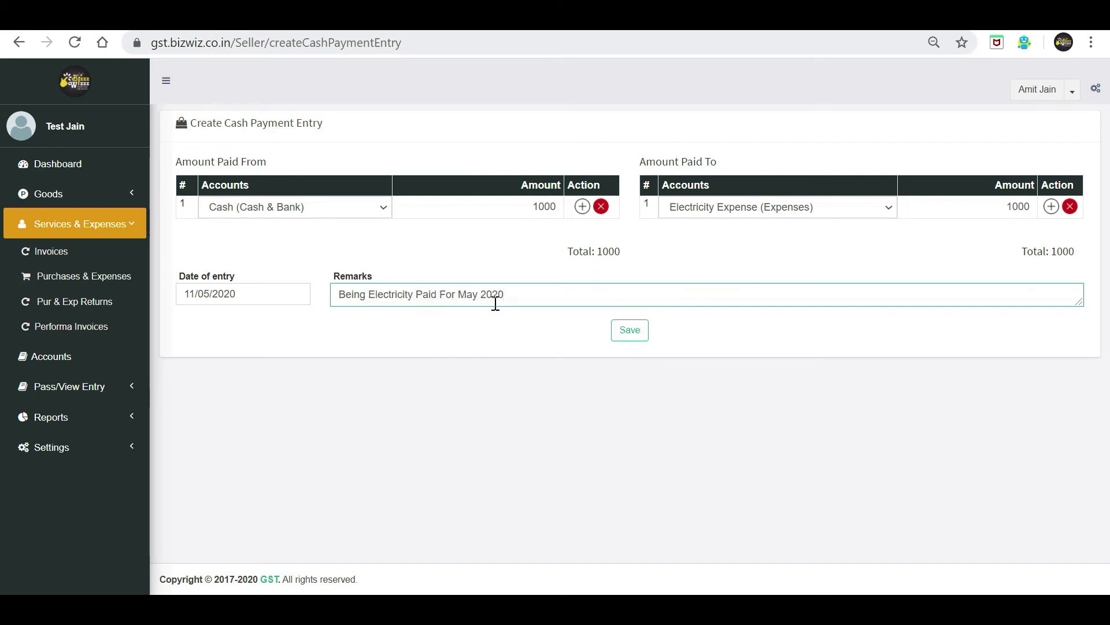
left_click(625, 332)
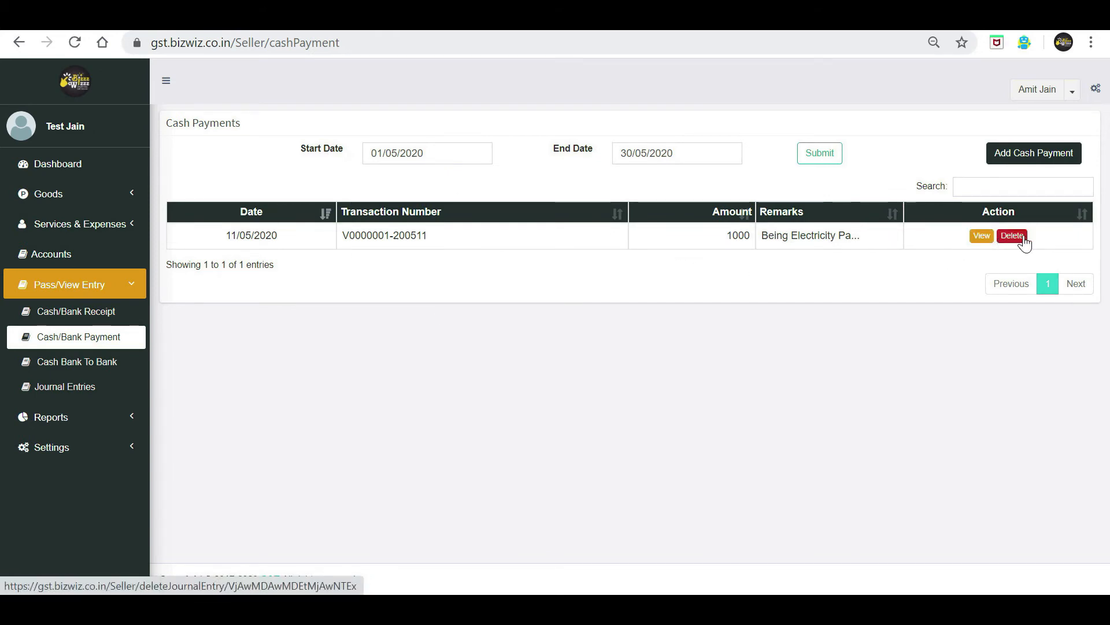
left_click(83, 364)
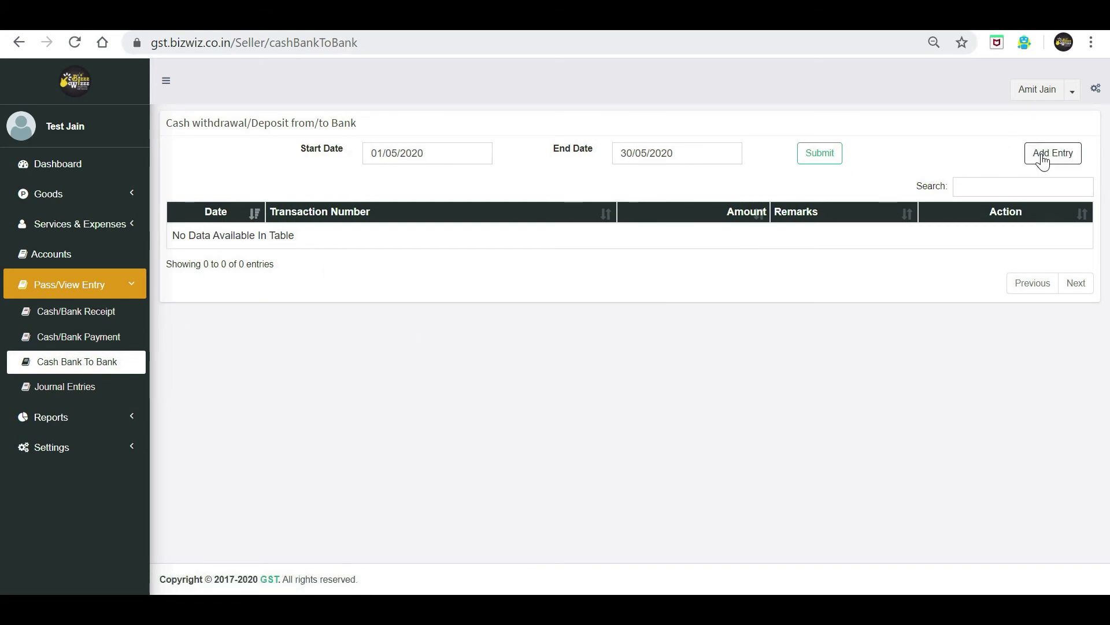
Start a deposit of 10000 from Cash into HDFC Bank
left_click(1044, 161)
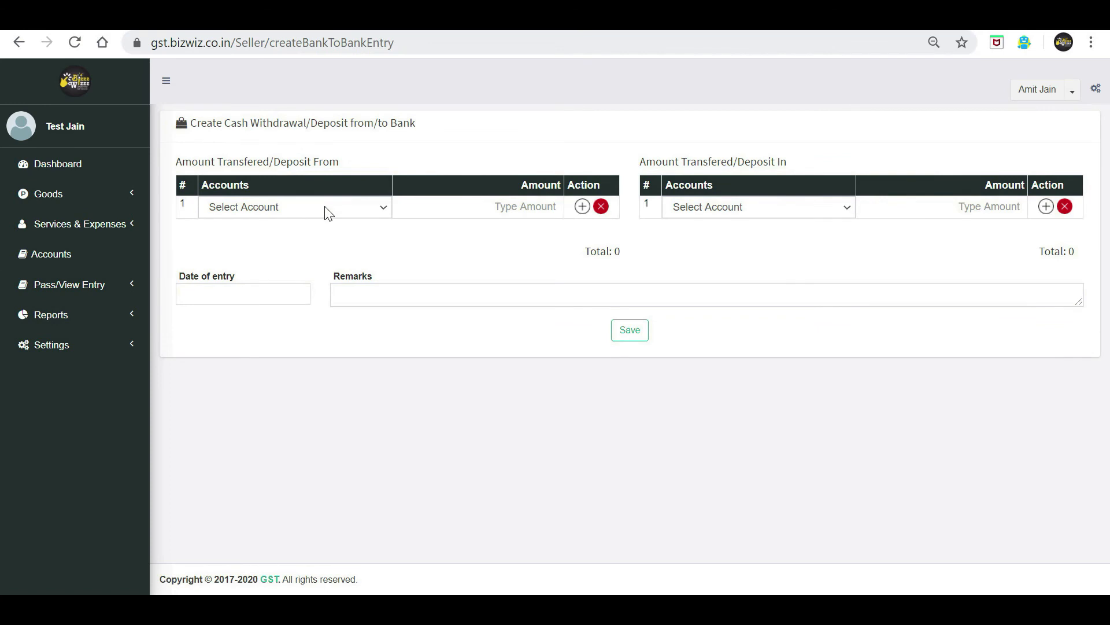
left_click(325, 207)
left_click(324, 206)
left_click(705, 214)
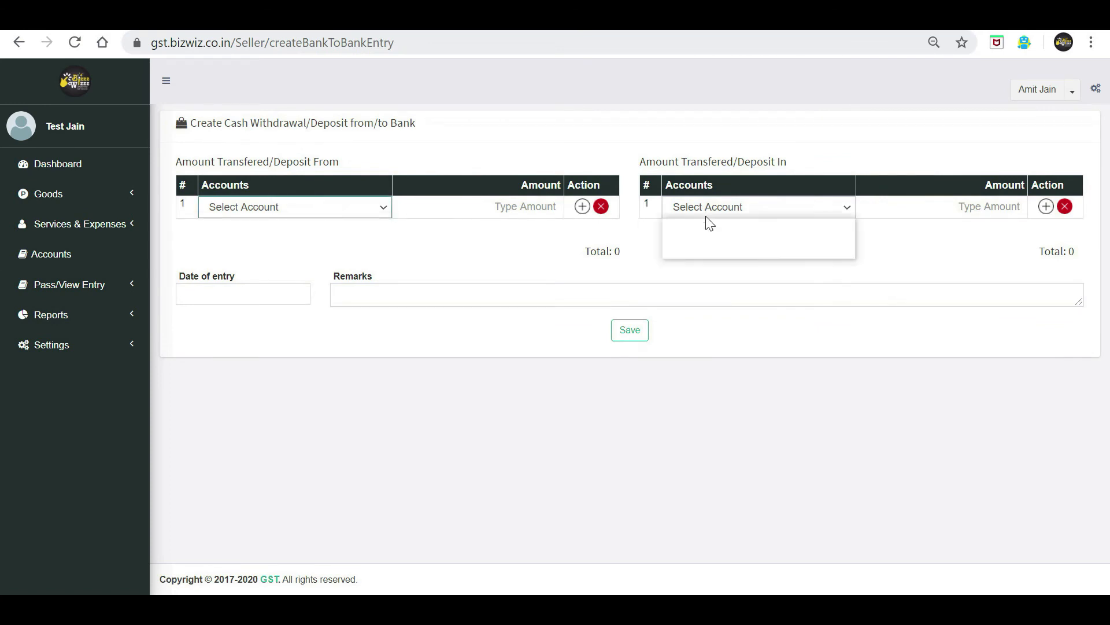
left_click(324, 211)
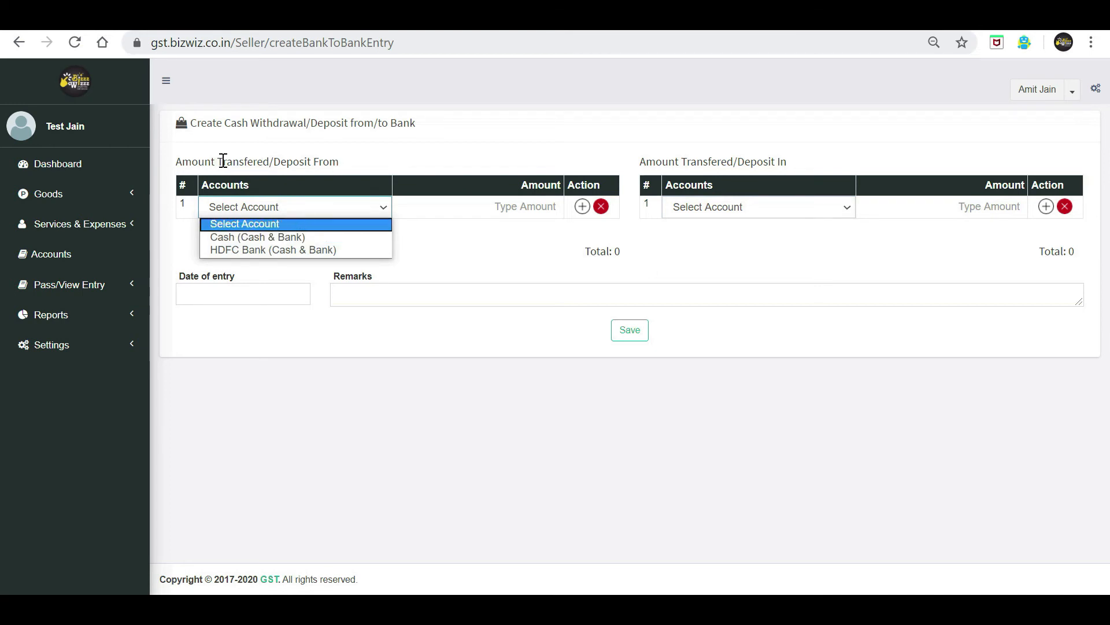
left_click(293, 239)
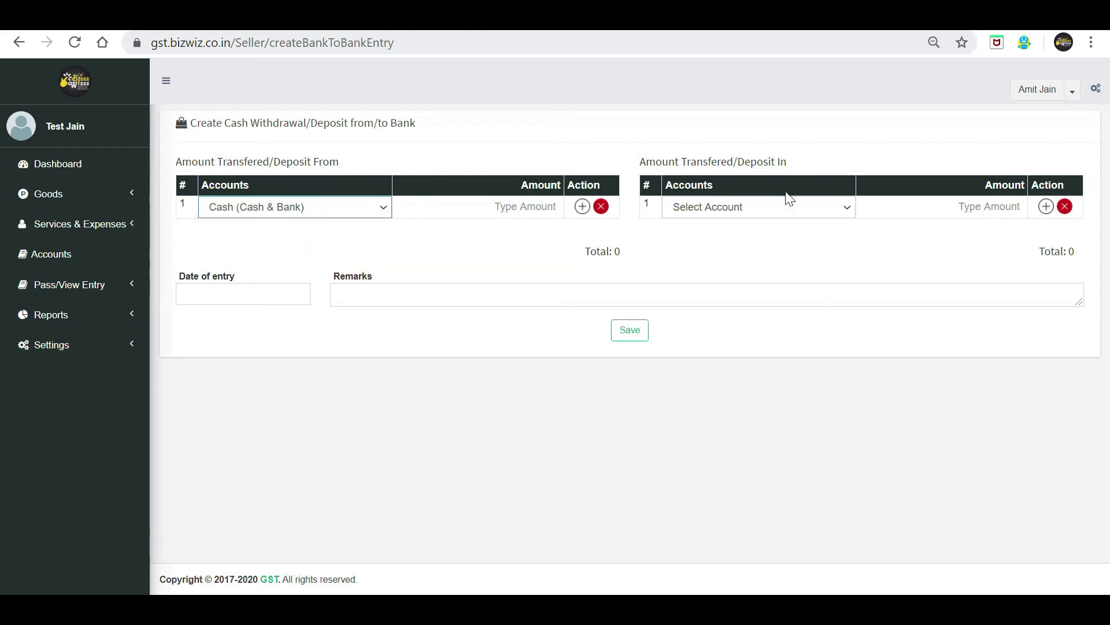
left_click(803, 206)
left_click(806, 249)
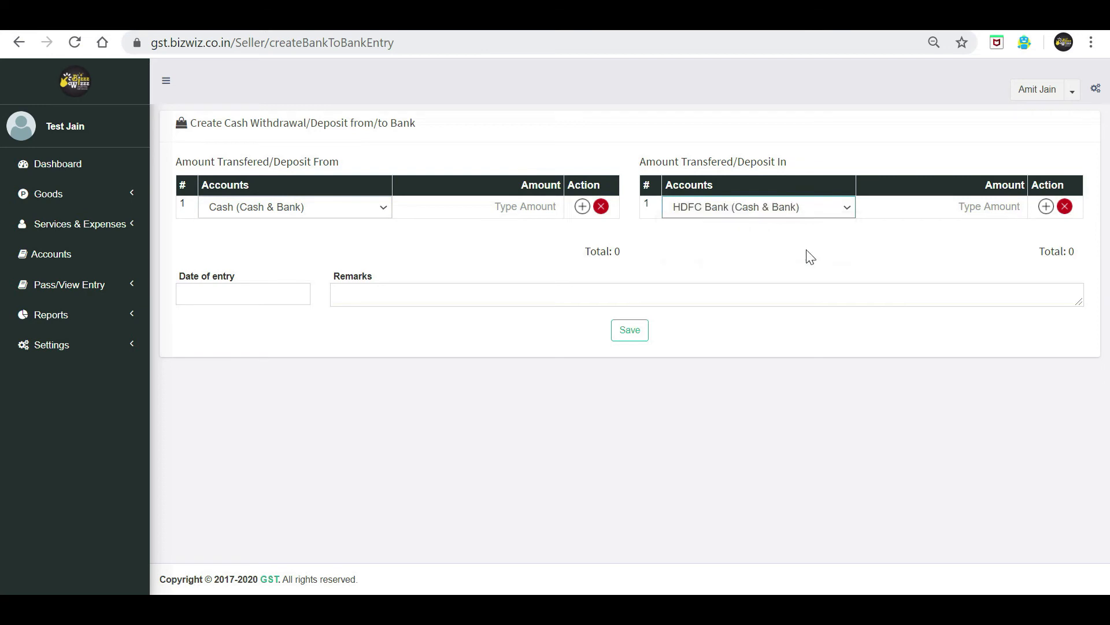
left_click(458, 204)
type("10000")
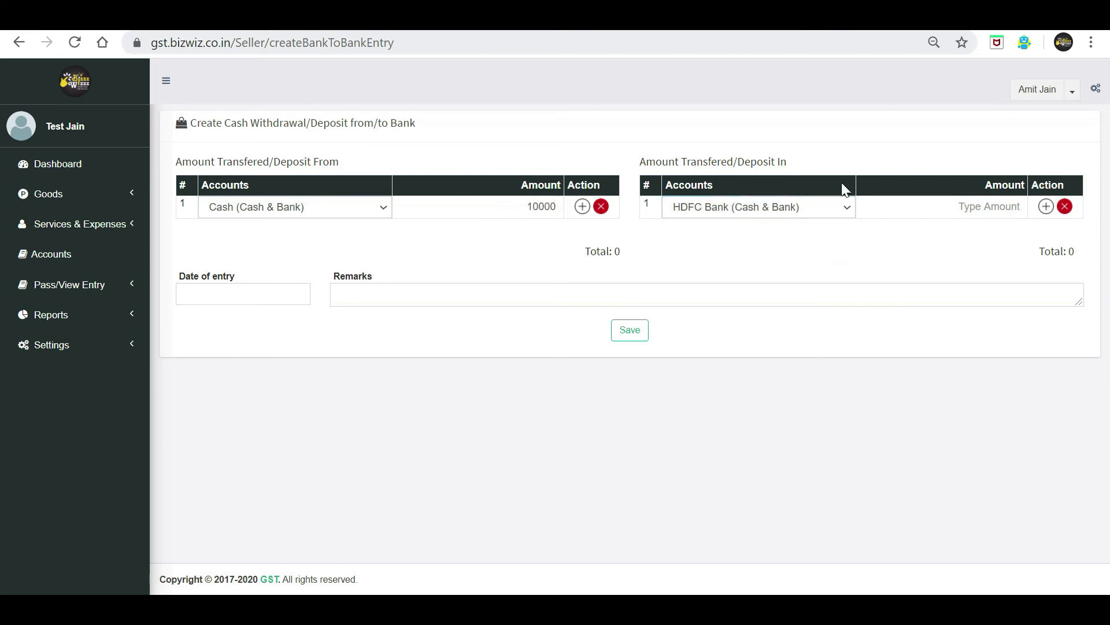
left_click(920, 206)
type("10000")
Date the deposit 13/05/2020, add remarks 'Being Amount Deposited In Bank', and save
left_click(290, 290)
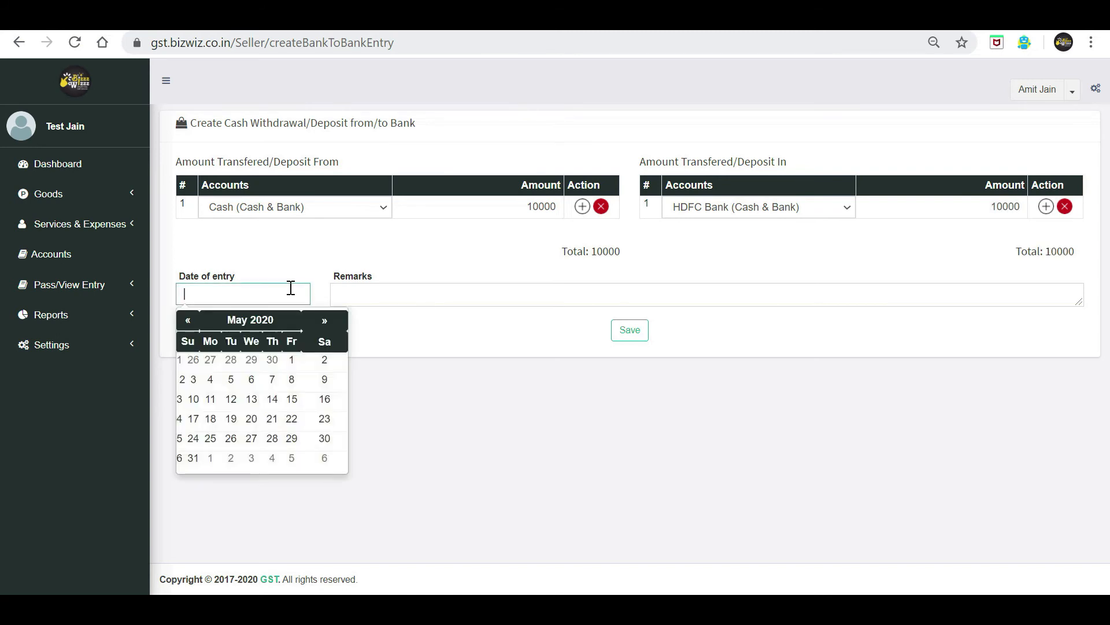
left_click(250, 399)
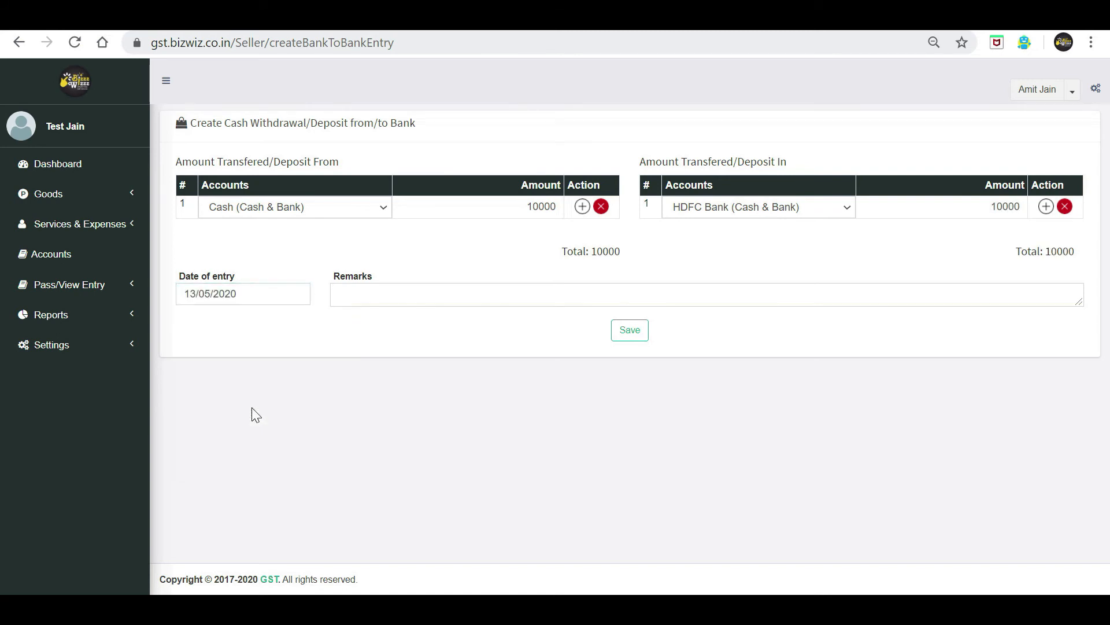
left_click(423, 301)
type("Being Amount Depositdd In")
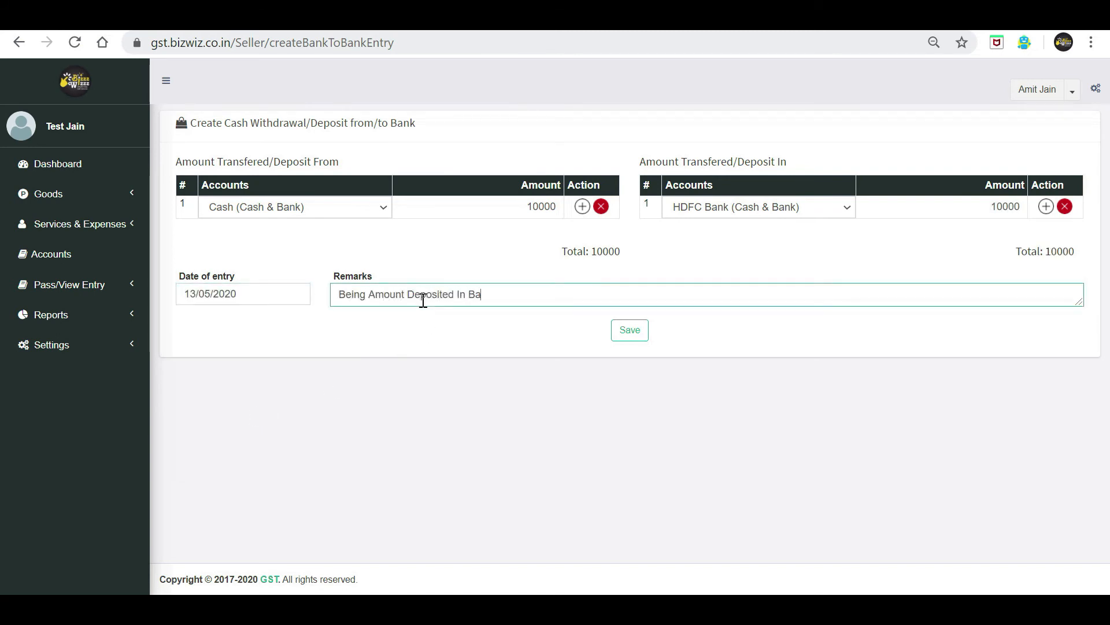
type(" Bank")
left_click(635, 336)
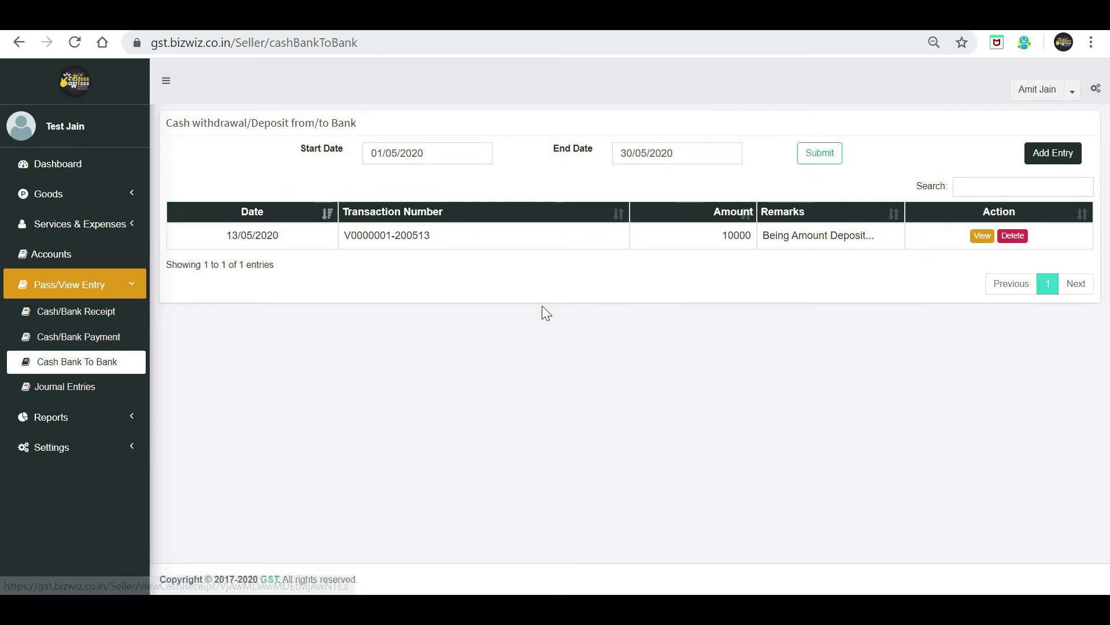
Start a new journal entry debiting GST Payable for 1000
left_click(90, 389)
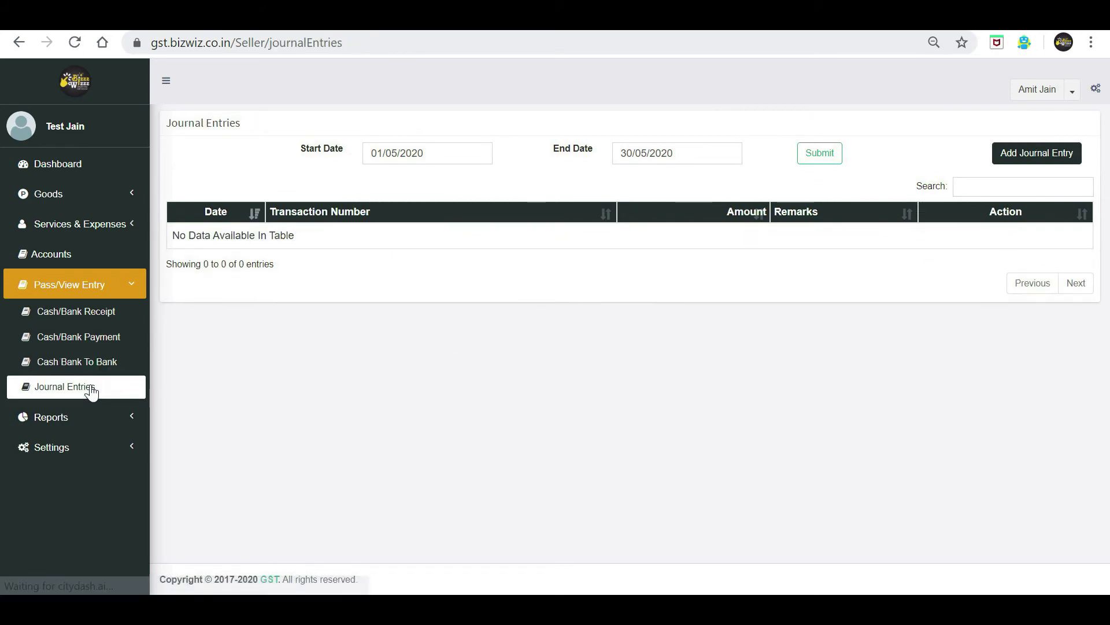
left_click(1032, 159)
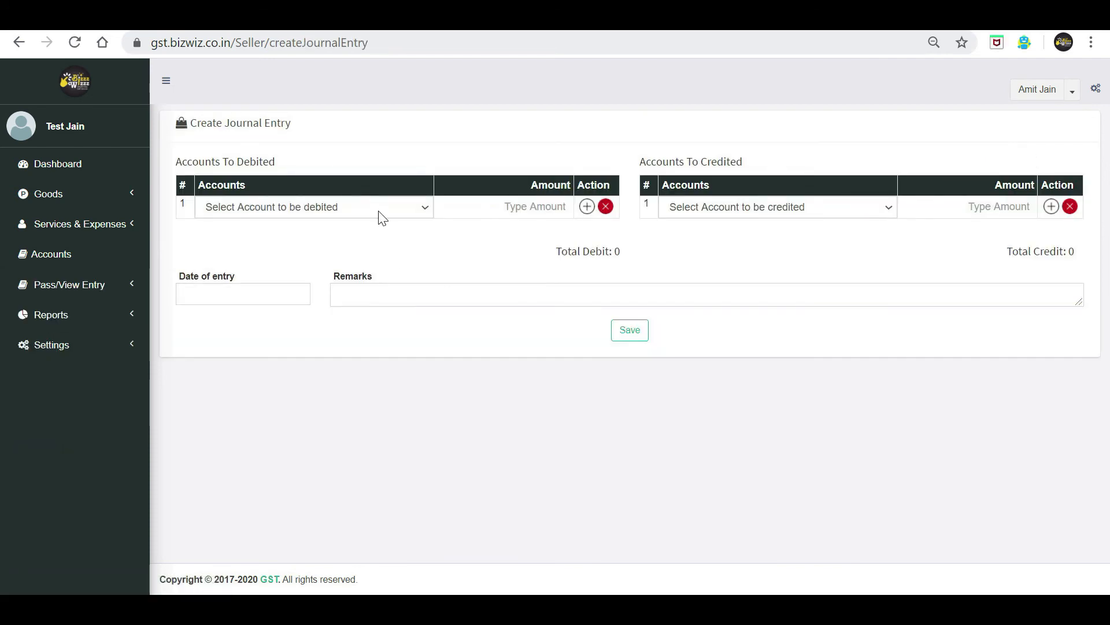
left_click(378, 211)
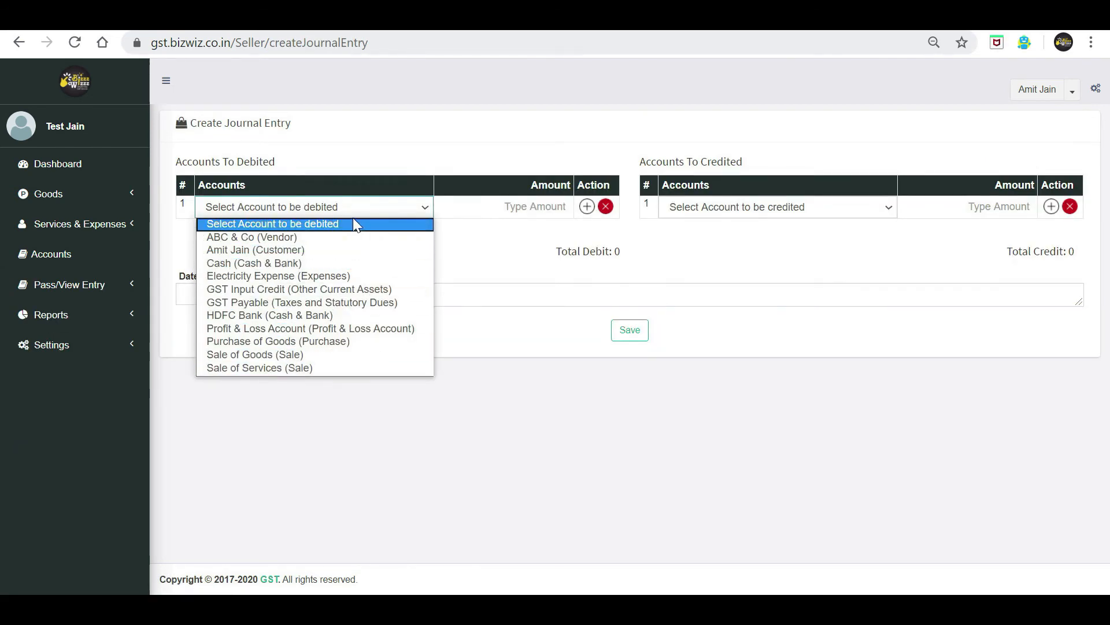
left_click(787, 211)
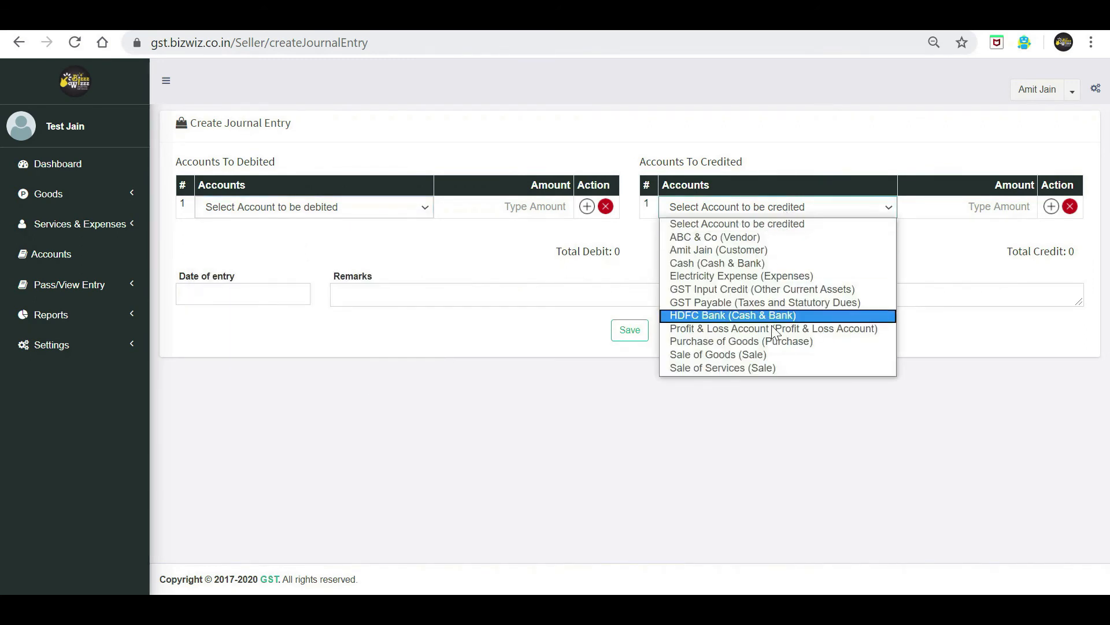
left_click(418, 213)
left_click(418, 213)
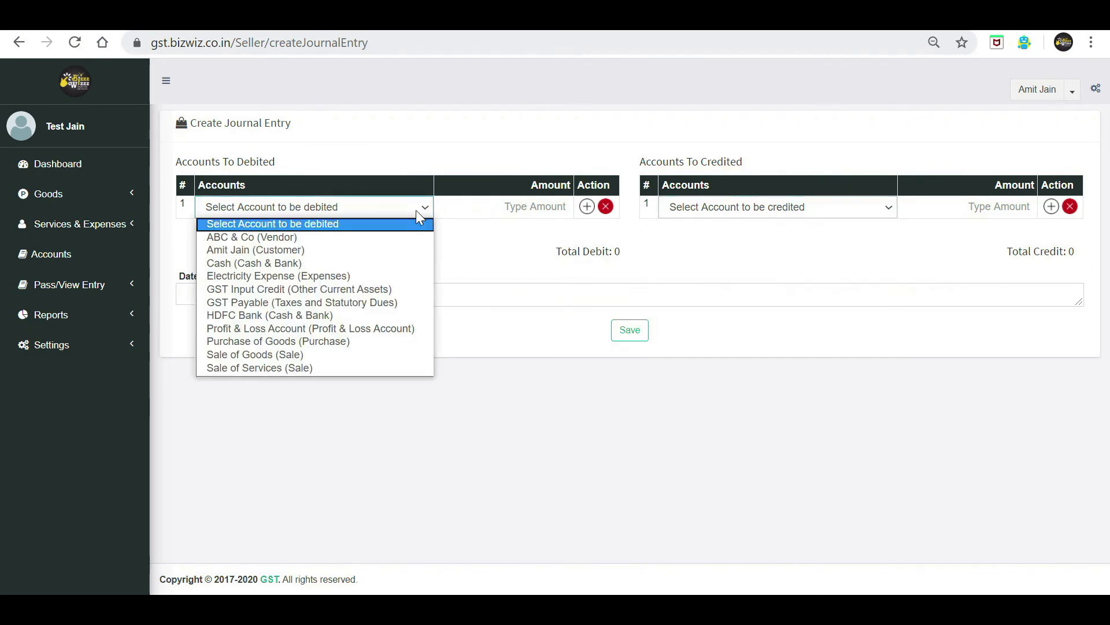
left_click(321, 305)
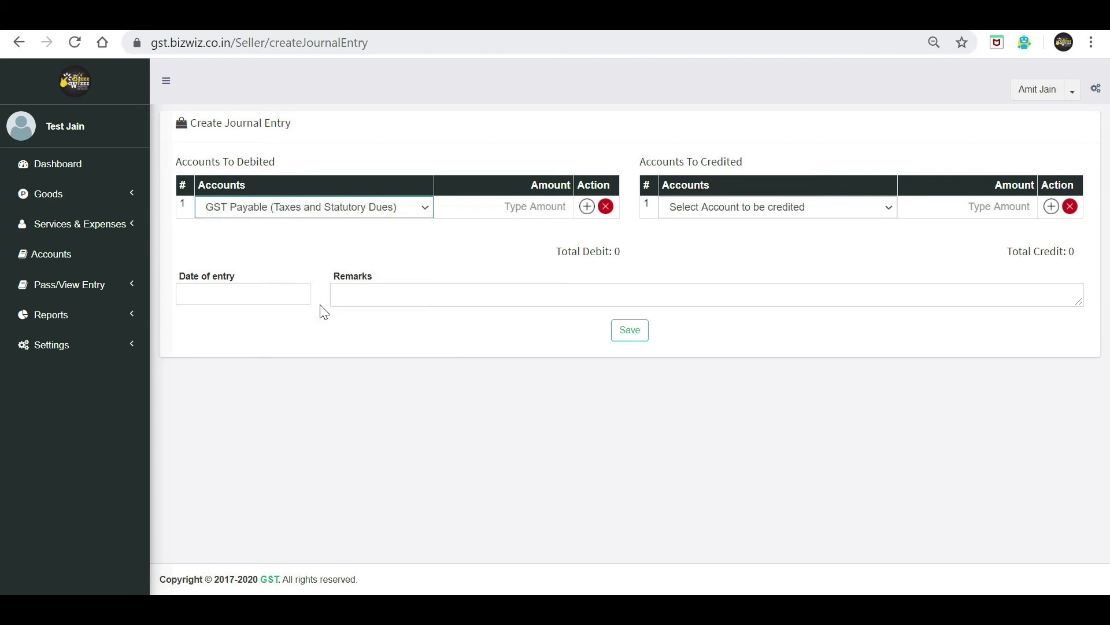
left_click(495, 209)
type("1000")
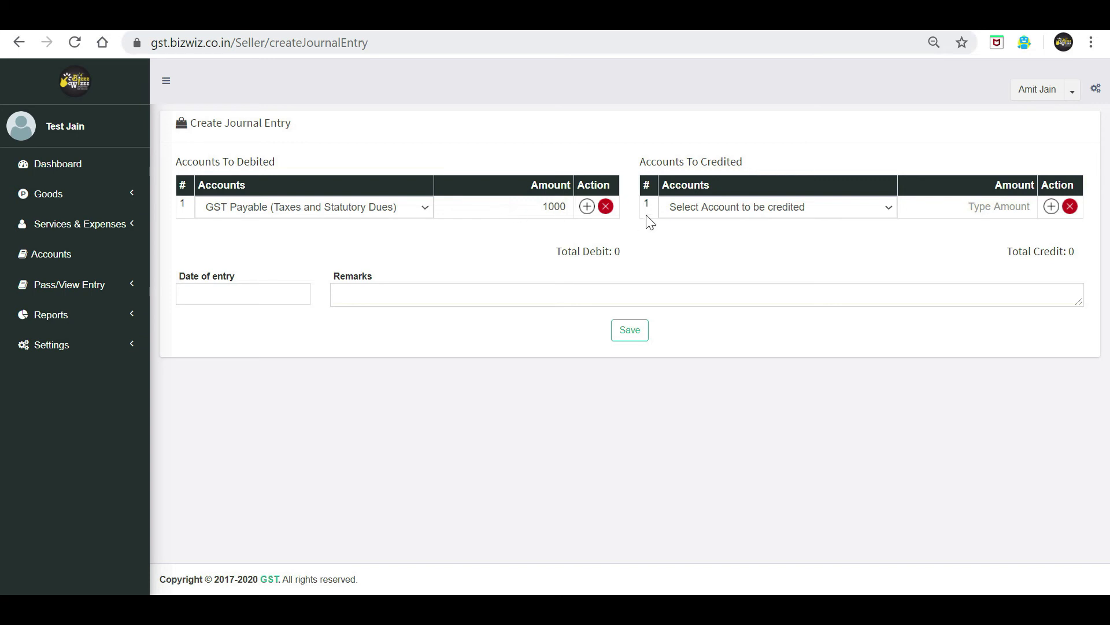
Credit GST Input Credit for 1000
left_click(773, 208)
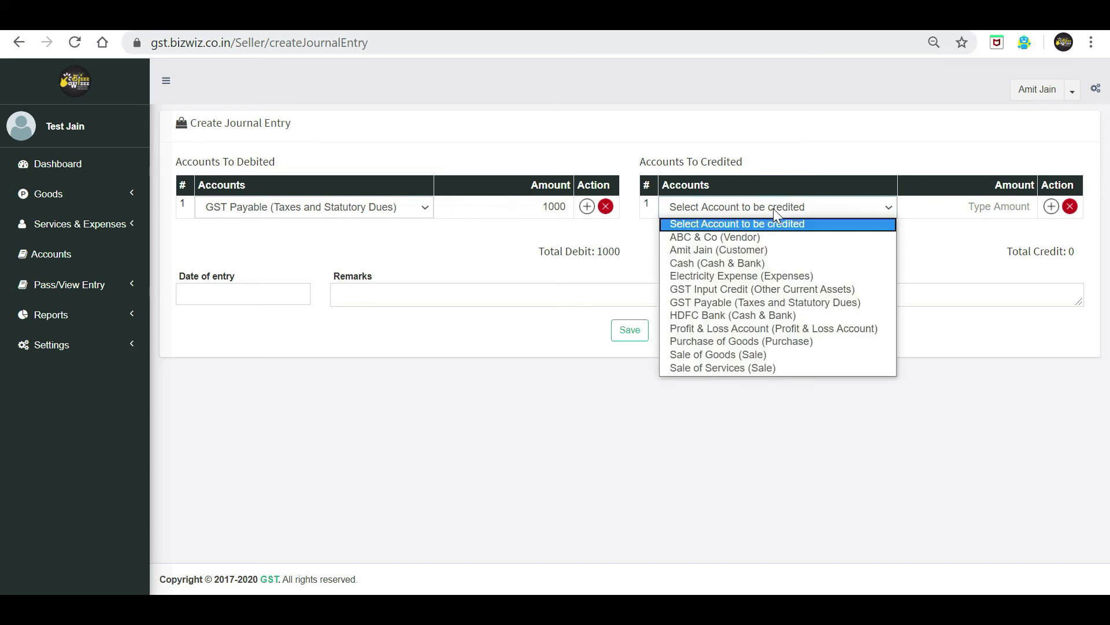
left_click(778, 289)
left_click(956, 209)
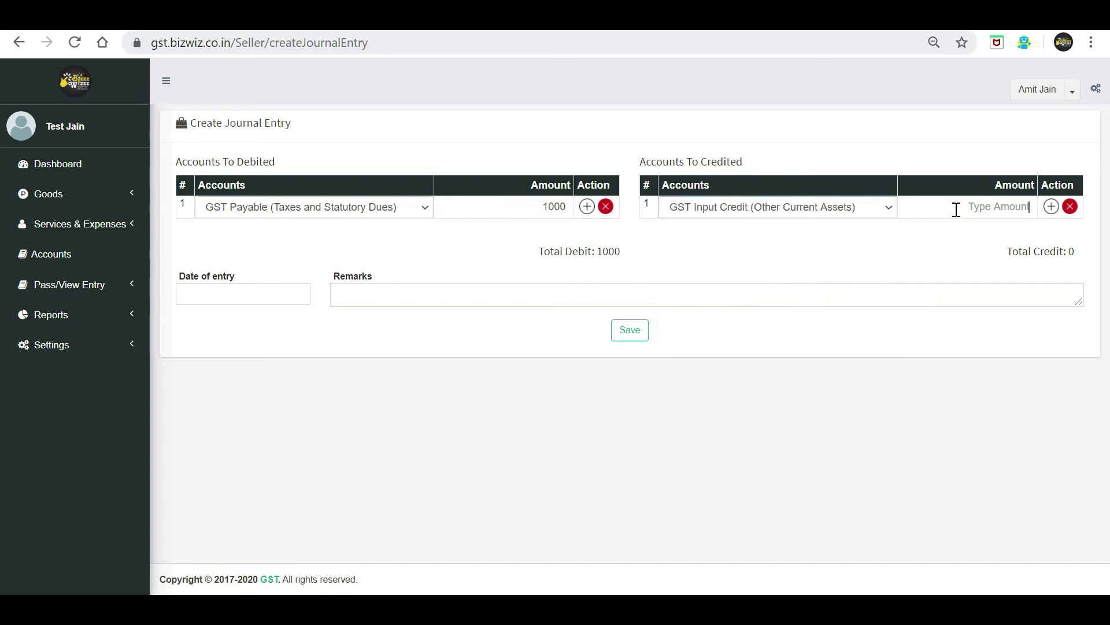
type("1000")
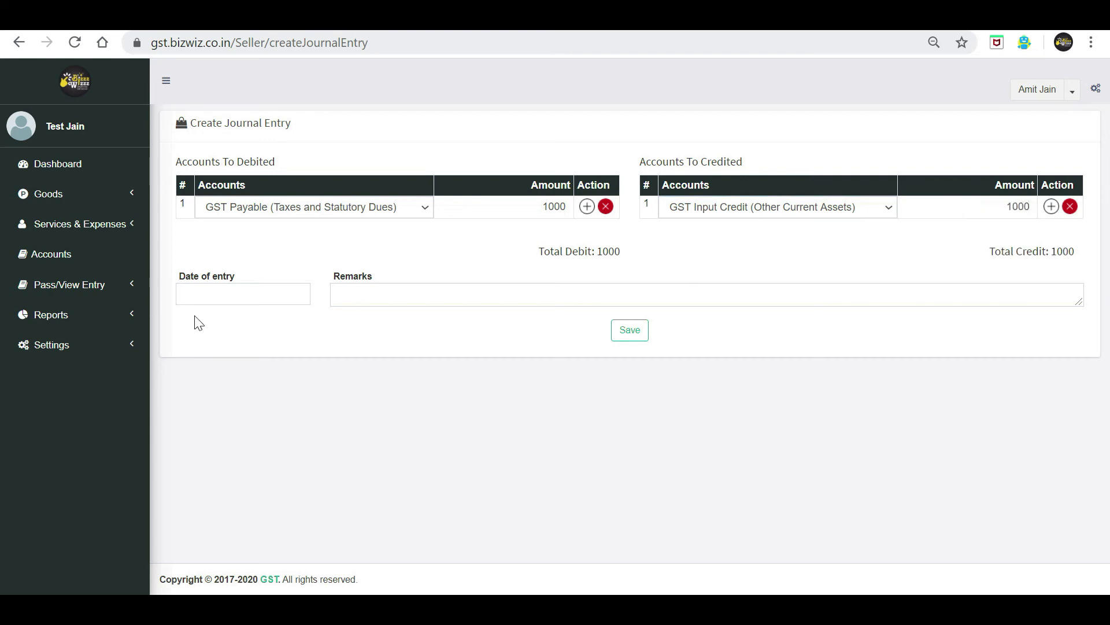
Date it 19/05/2020, remark 'Being GST Input Transferred To Output Ledger', and save
left_click(217, 297)
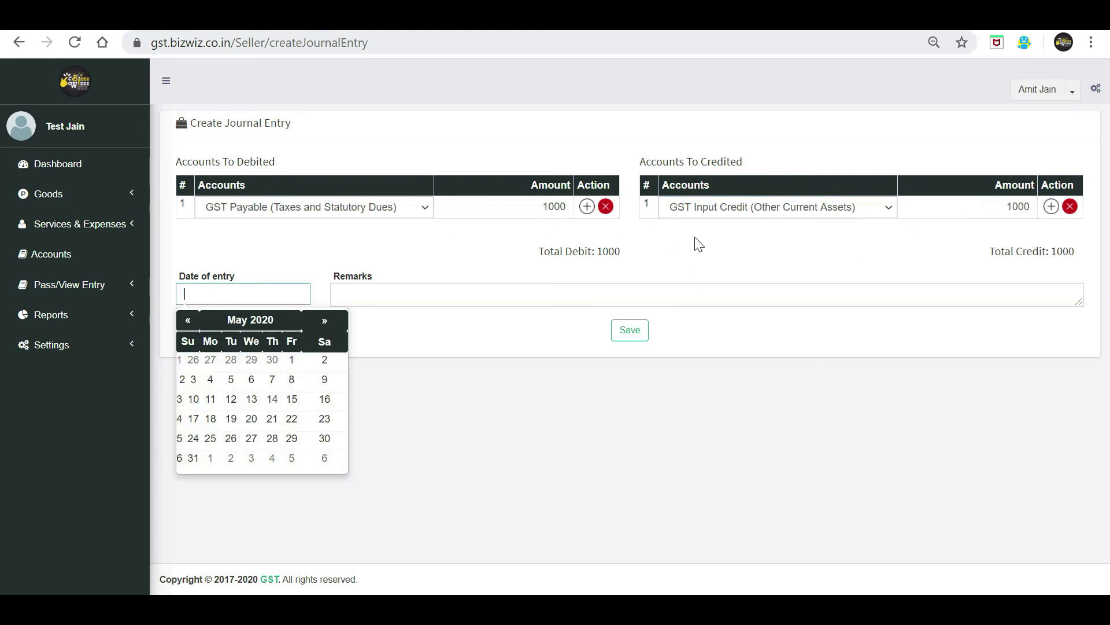
left_click(231, 419)
key("Tab")
type("Being GST Input Transferred To Output Ledger")
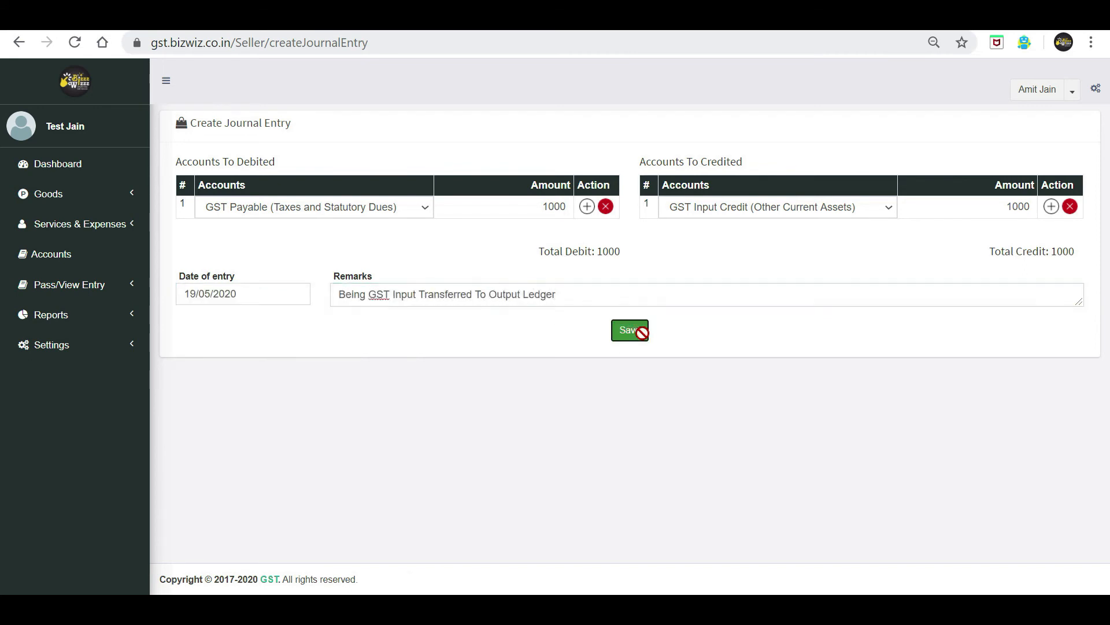
left_click(633, 330)
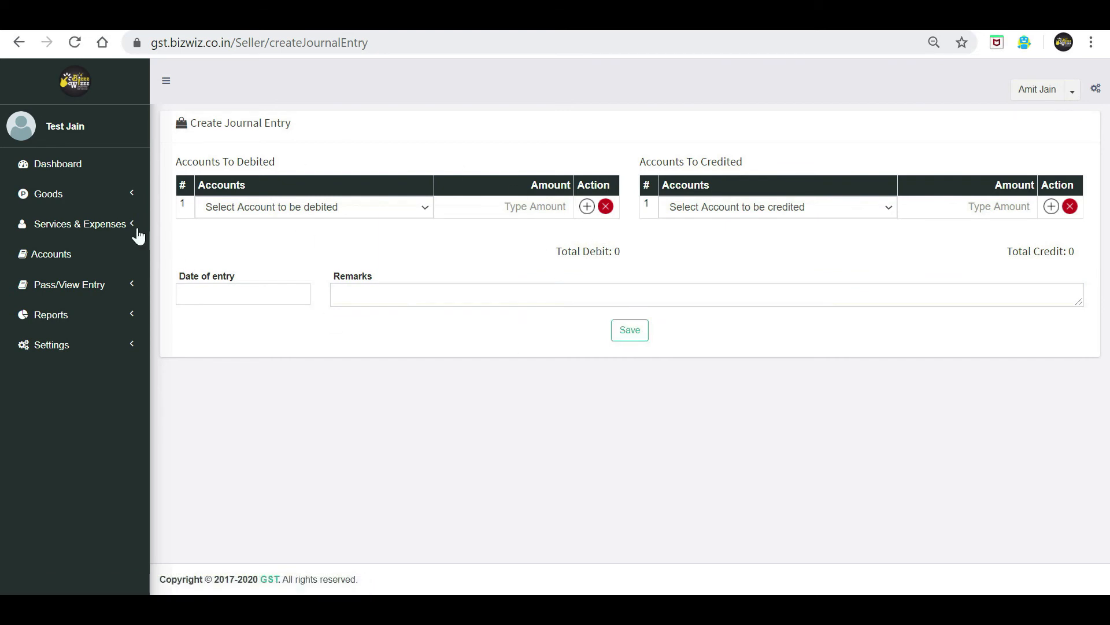
From the dashboard, go to Reports > Download > GSTR2A, where the GSTIN is pre-filled
left_click(82, 287)
left_click(73, 388)
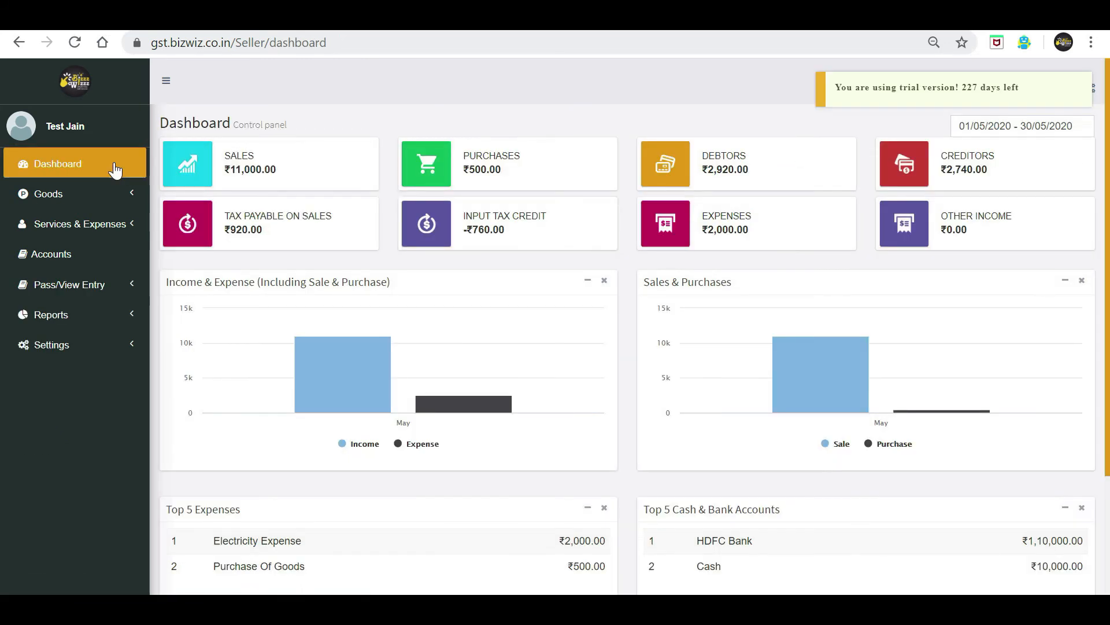
left_click(113, 321)
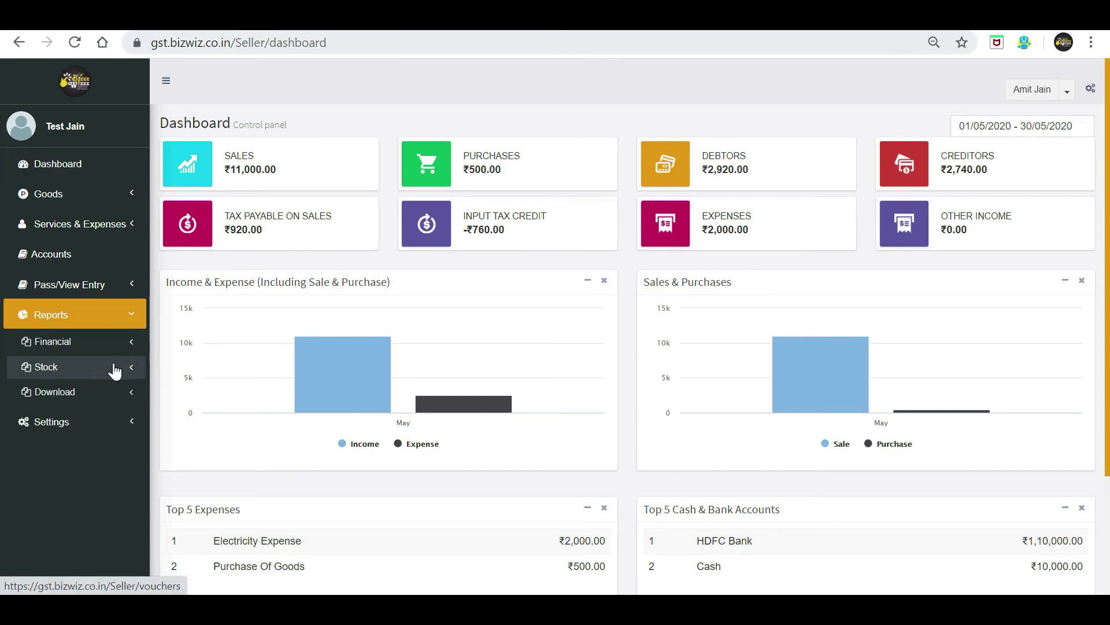
left_click(120, 394)
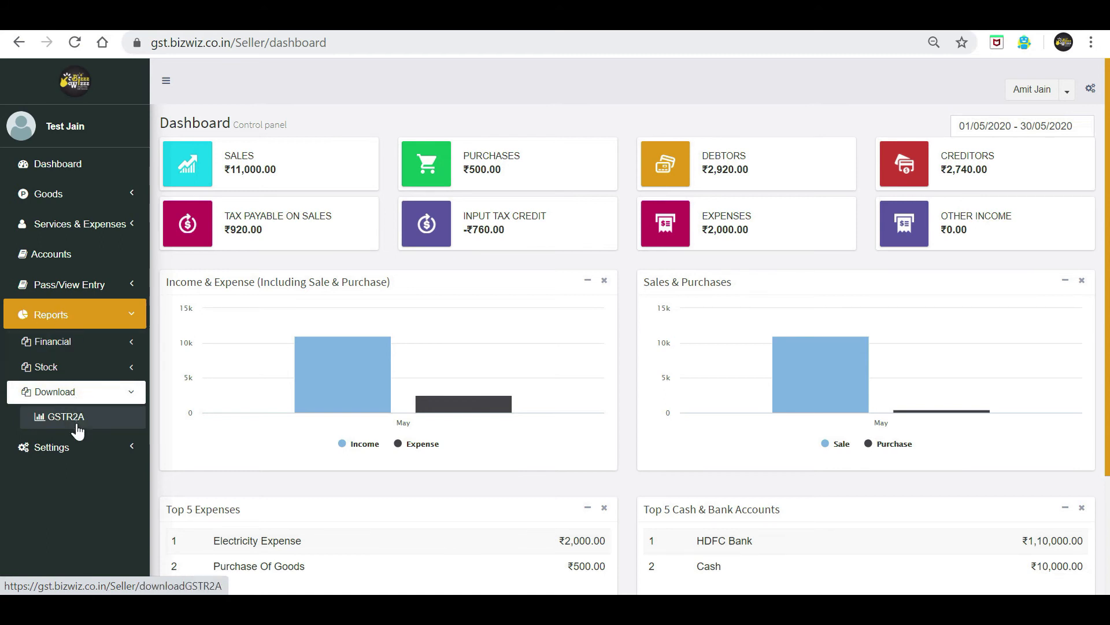
left_click(77, 421)
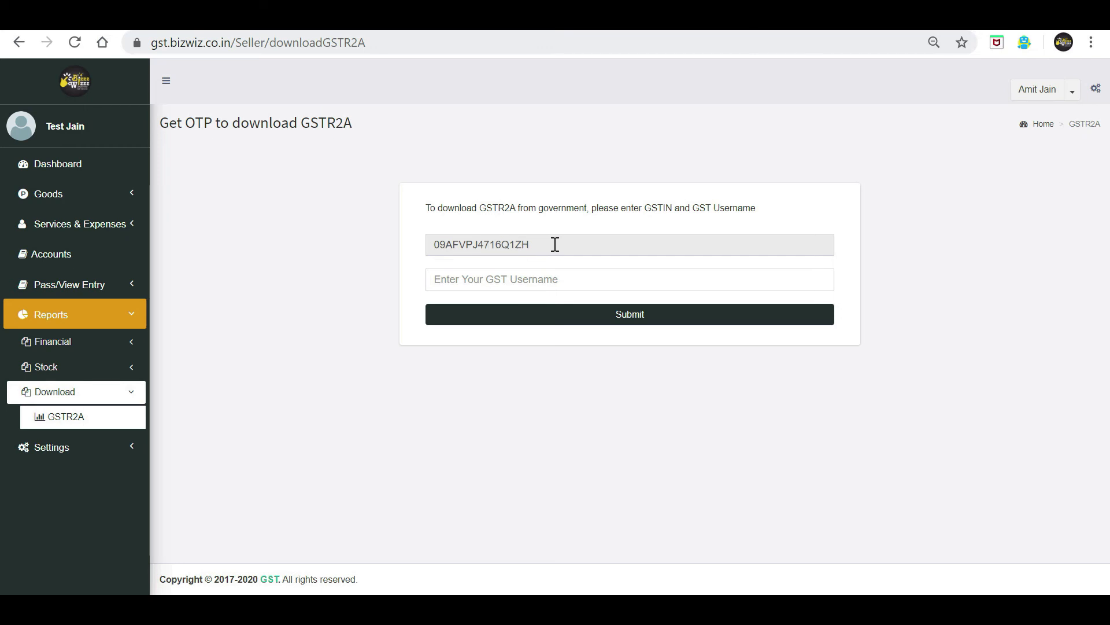
Enter the GST username, request an OTP, and submit the received OTP to unlock GSTR2A reports
left_click(454, 275)
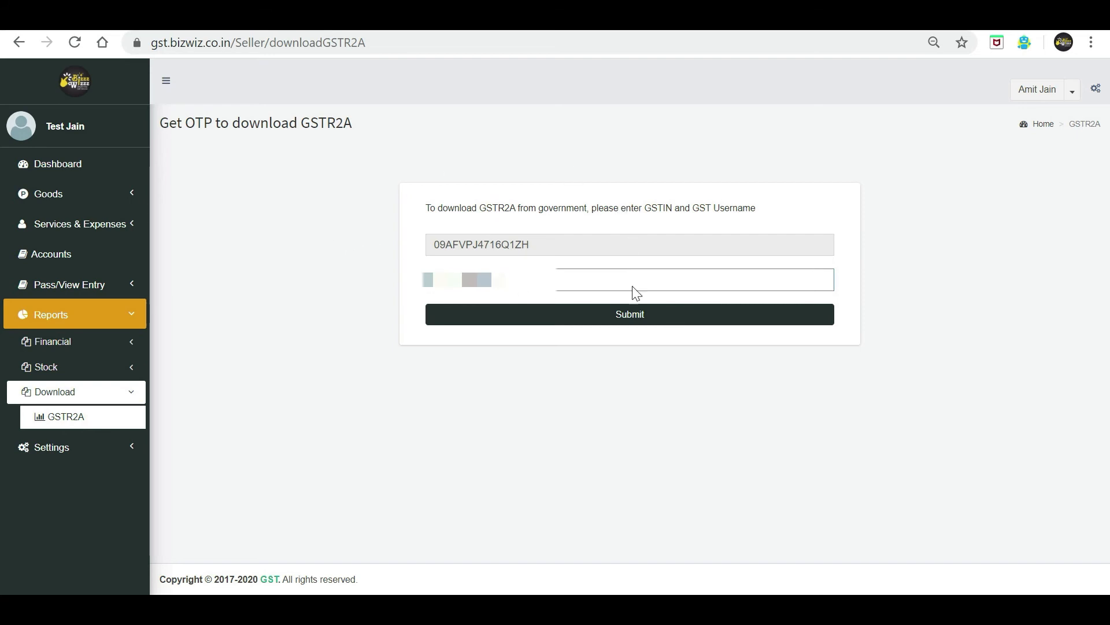
left_click(630, 316)
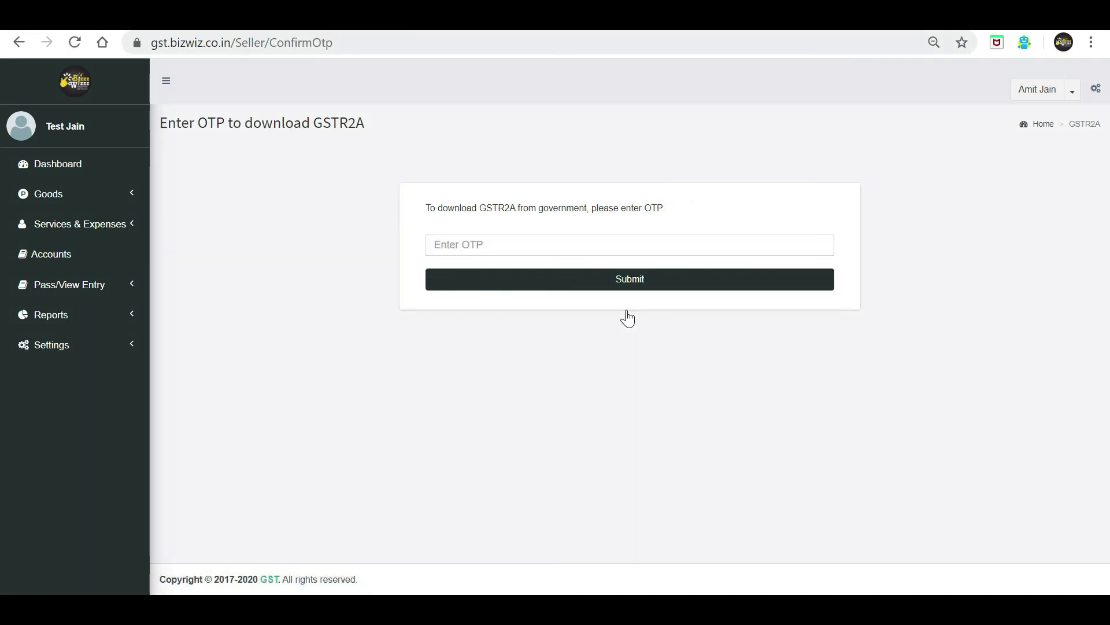
left_click(531, 248)
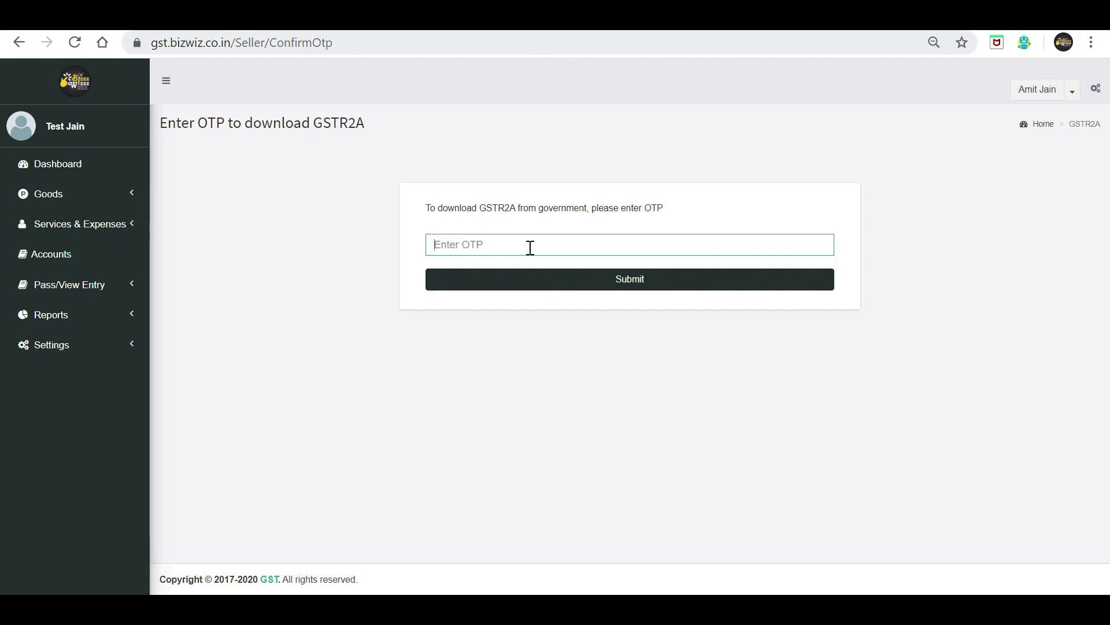
left_click(610, 284)
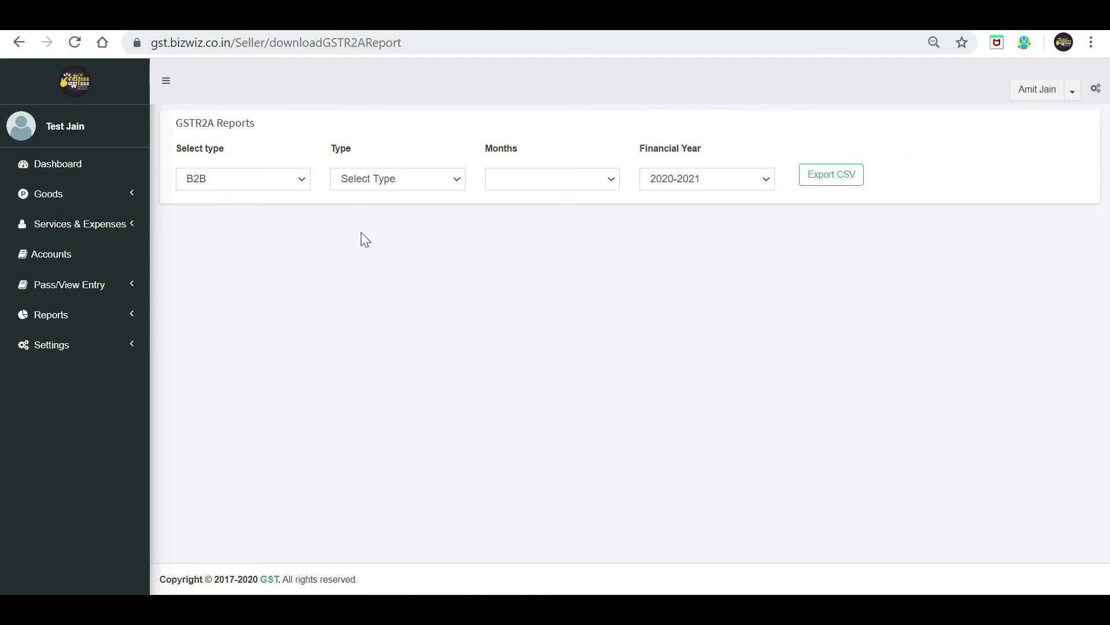
Keep B2B as the GSTR2A report type and try the Monthly and Quarterly period options
left_click(301, 182)
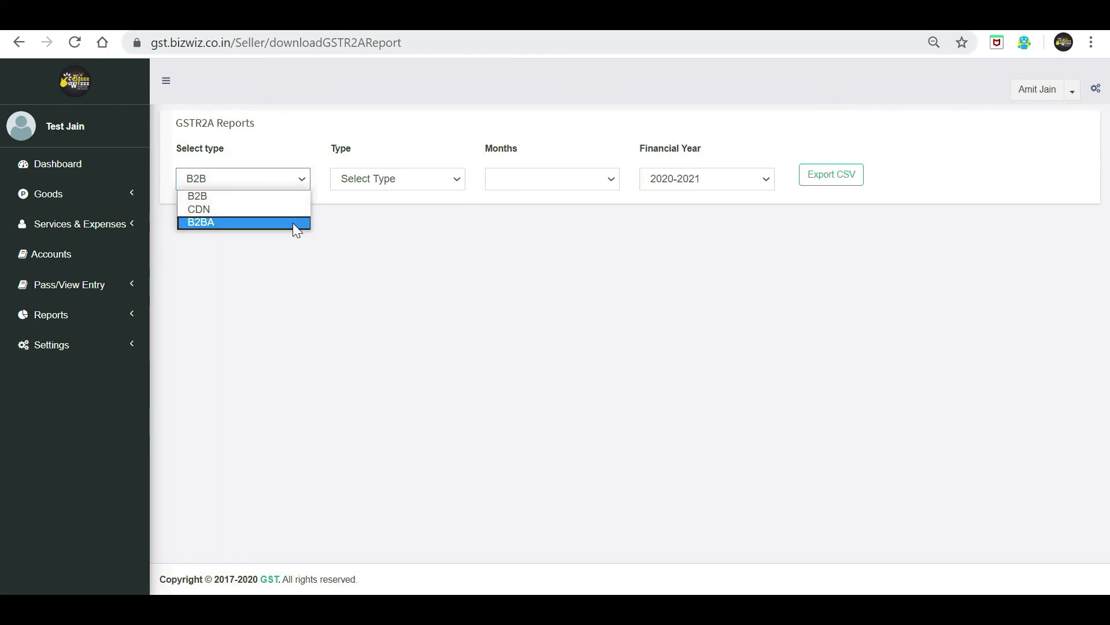
left_click(276, 196)
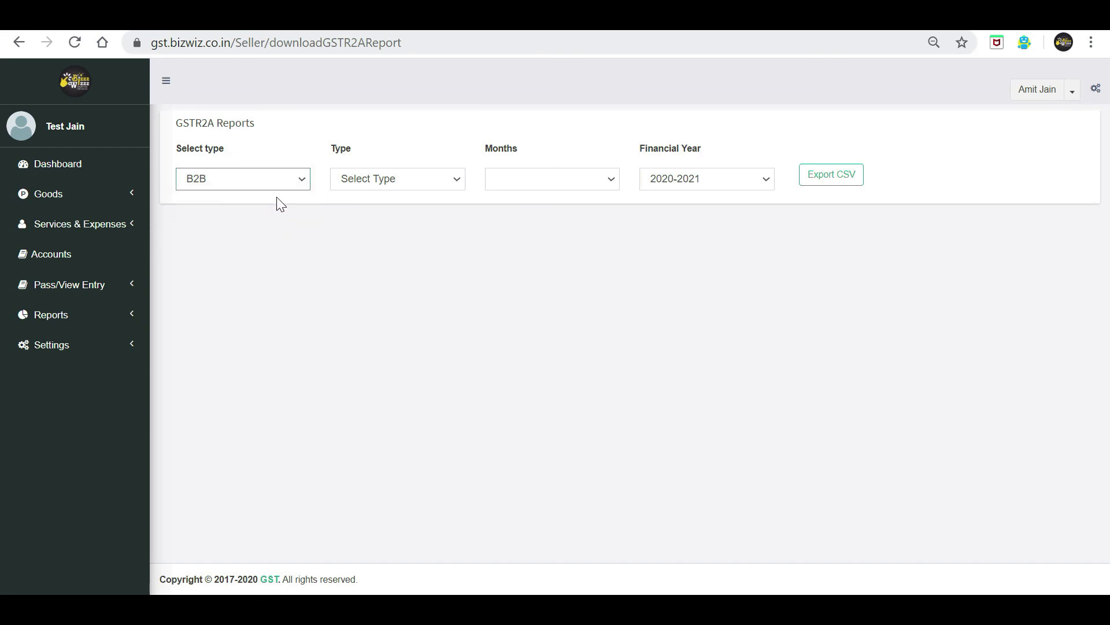
left_click(393, 181)
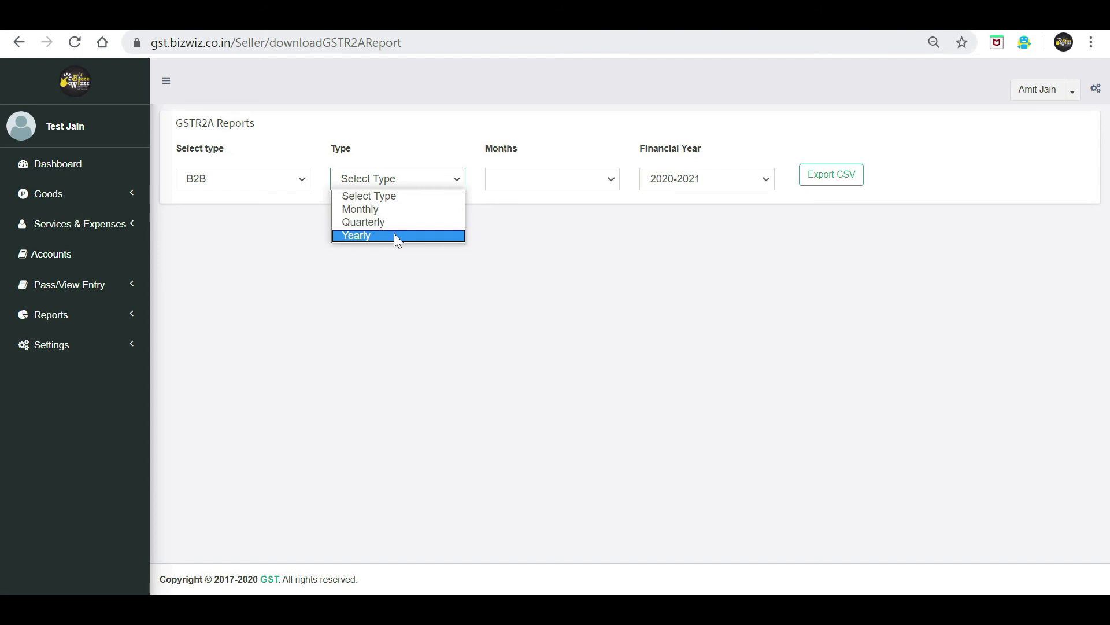
left_click(393, 213)
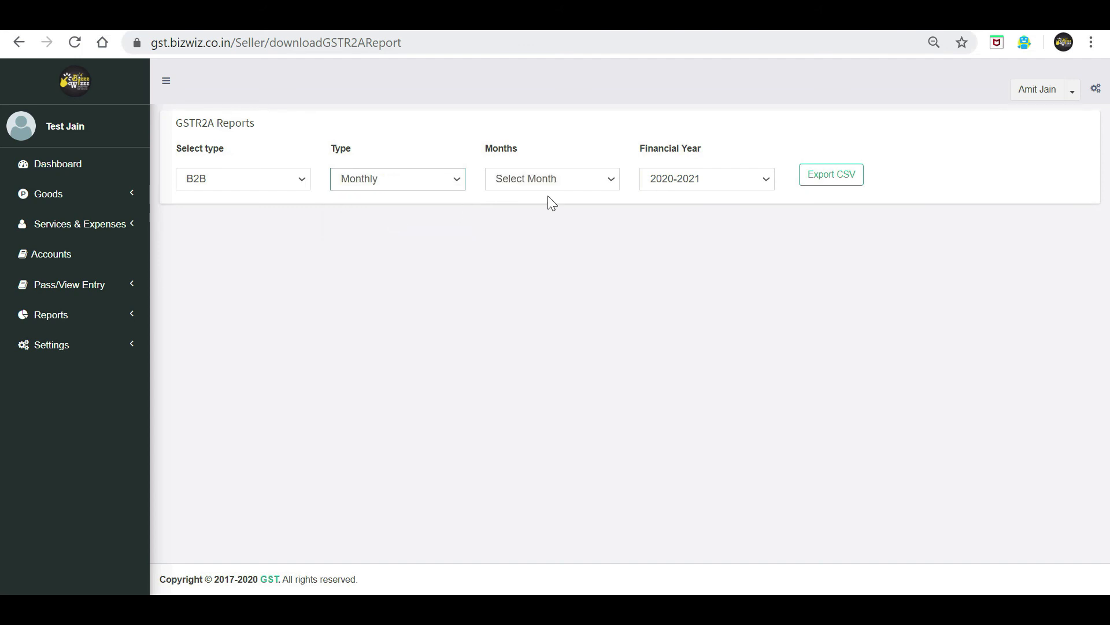
left_click(548, 179)
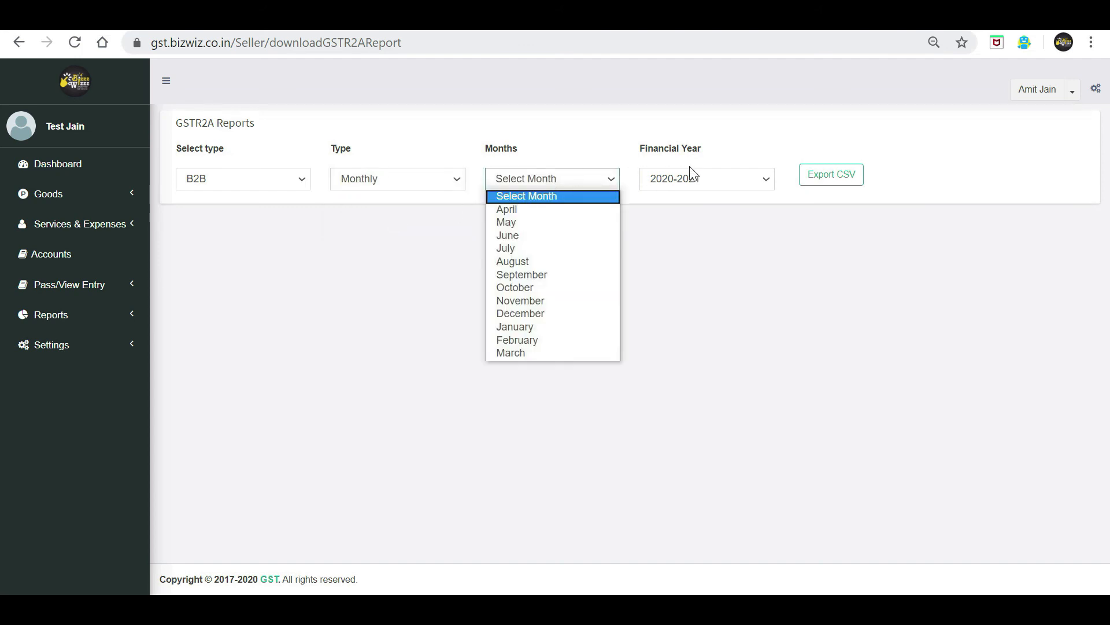
left_click(436, 183)
left_click(430, 222)
left_click(527, 182)
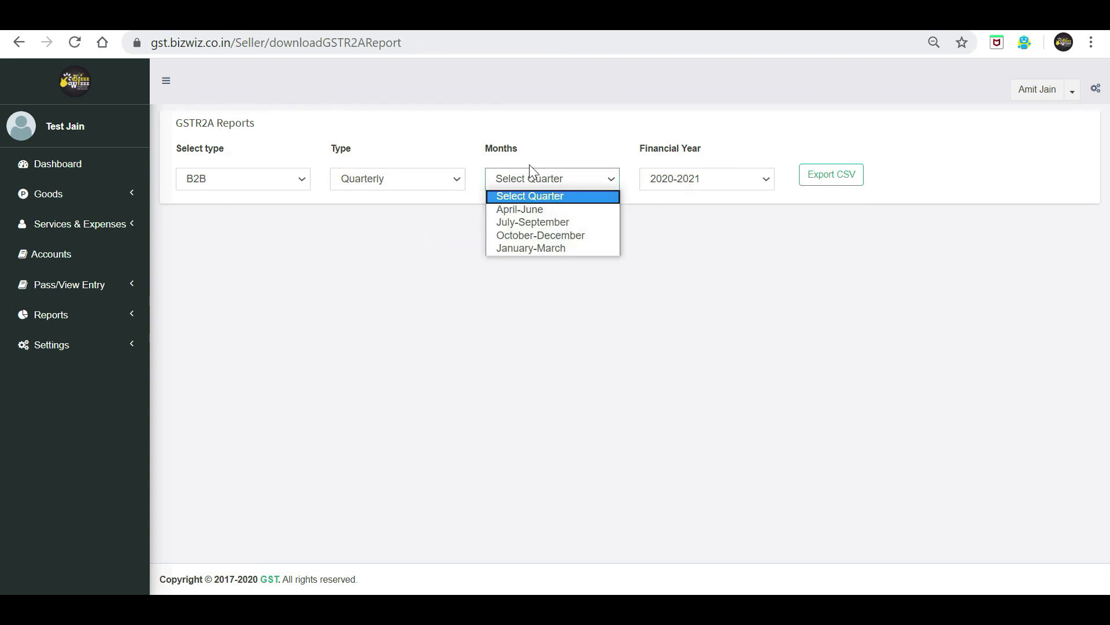
Set the period to Yearly for financial year 2019-2020 and open the exported CSV
left_click(411, 181)
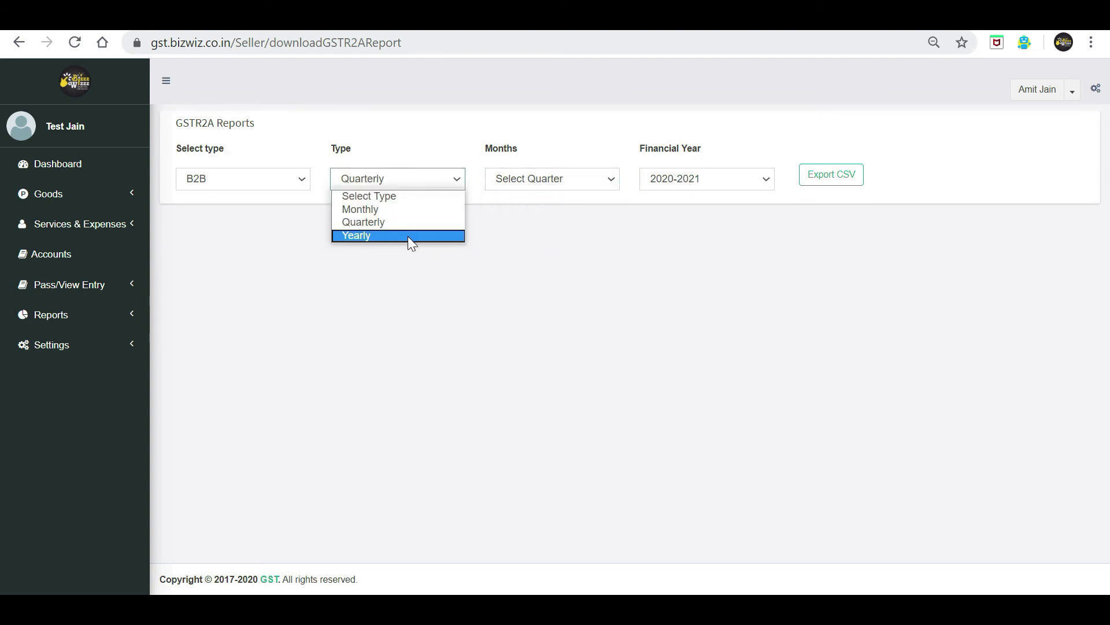
left_click(408, 236)
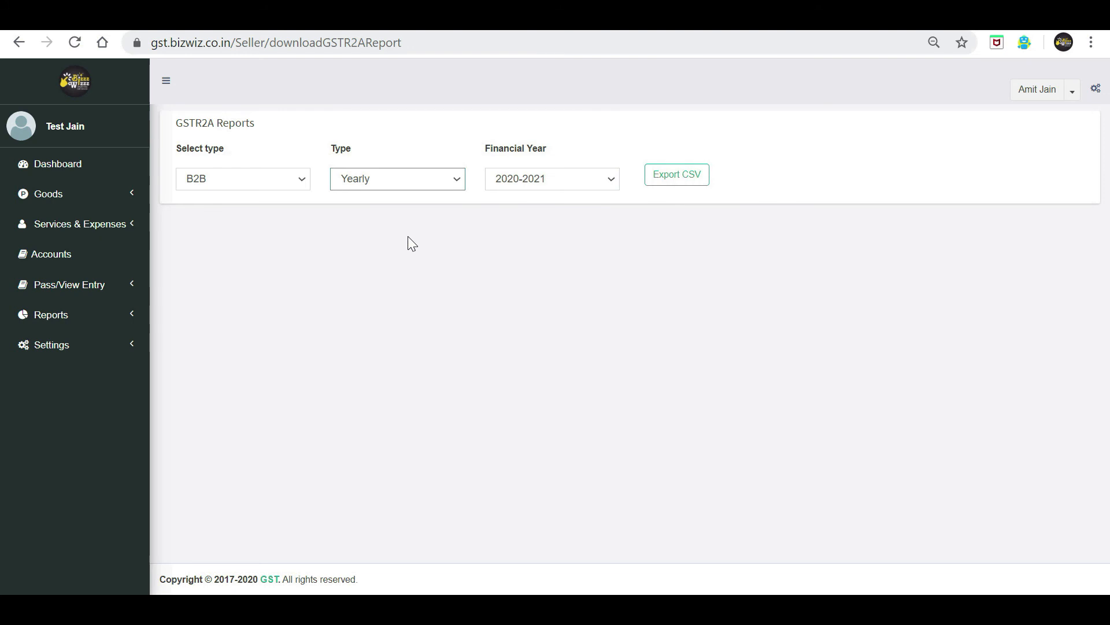
left_click(557, 179)
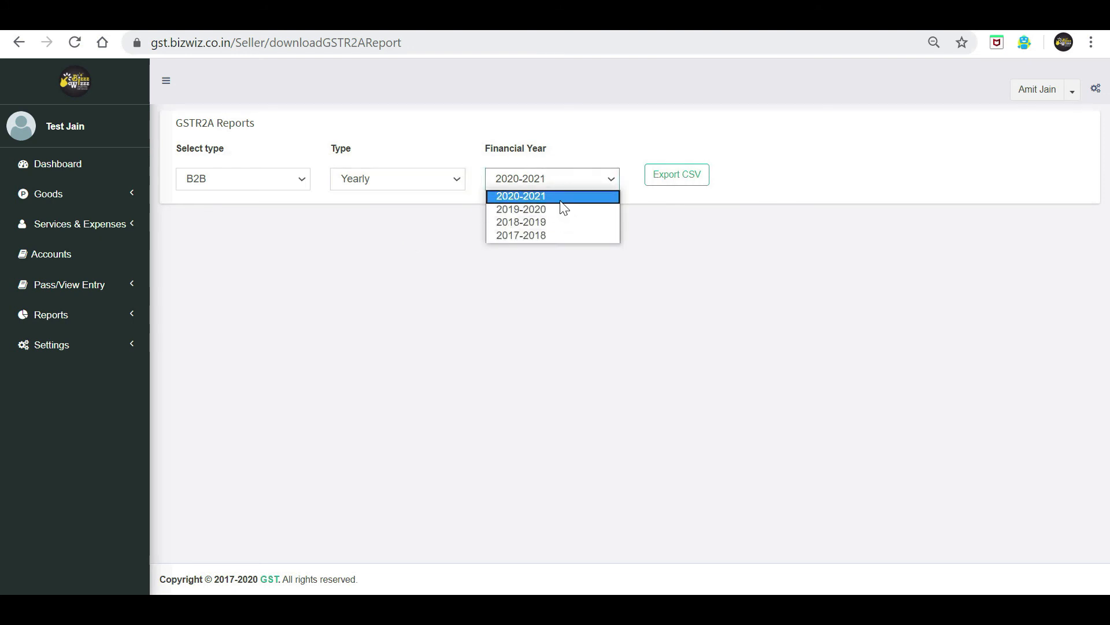
left_click(560, 201)
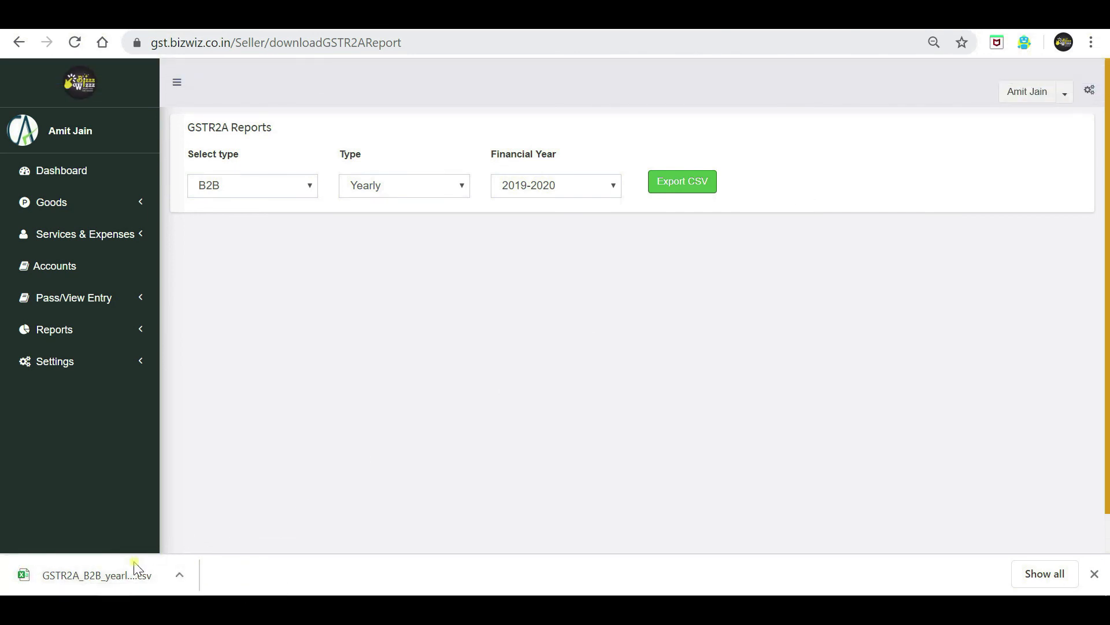
left_click(117, 574)
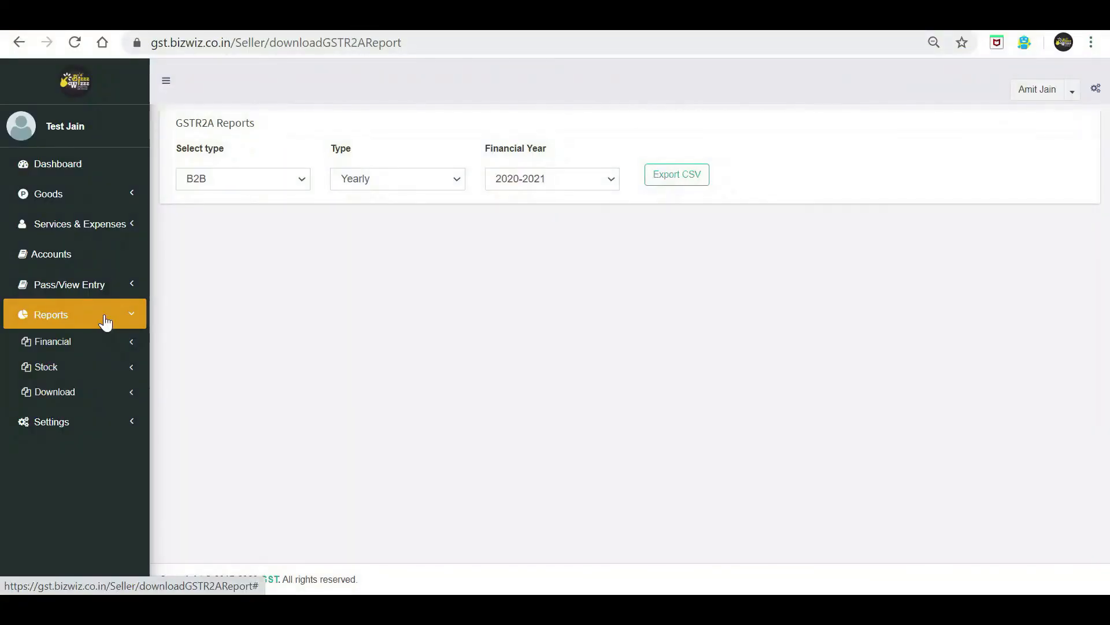
Back in GST BizWiz, expand the Financial reports list in the sidebar
left_click(105, 346)
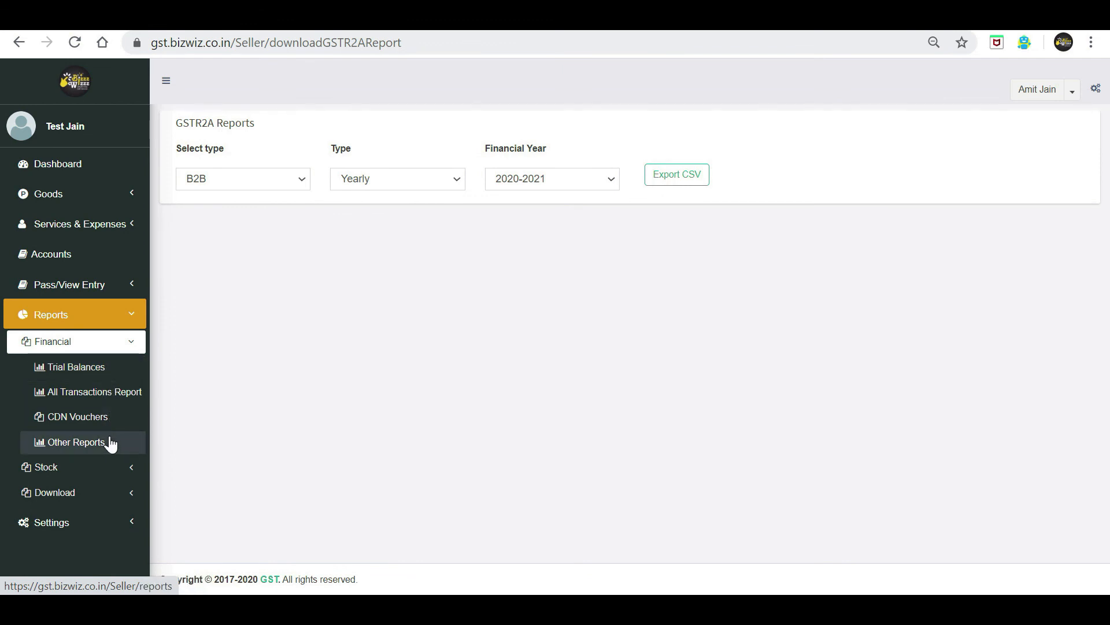
Run Trial Balances for 01/05/2020 to 31/05/2020, showing ₹8500.00 profit, then open All Transactions Report
left_click(96, 370)
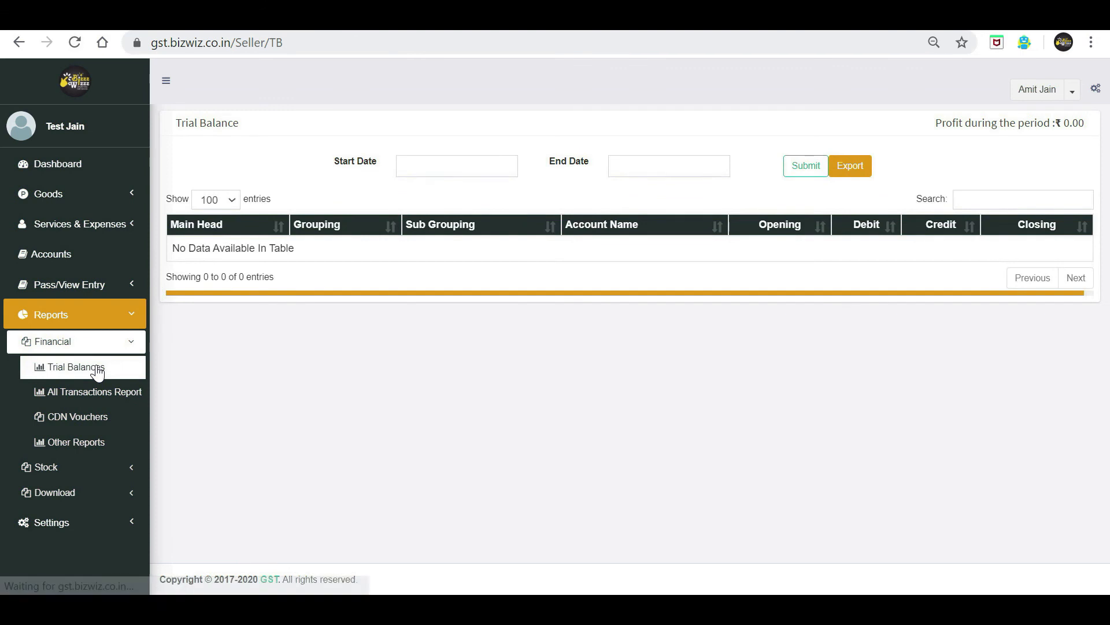
left_click(502, 165)
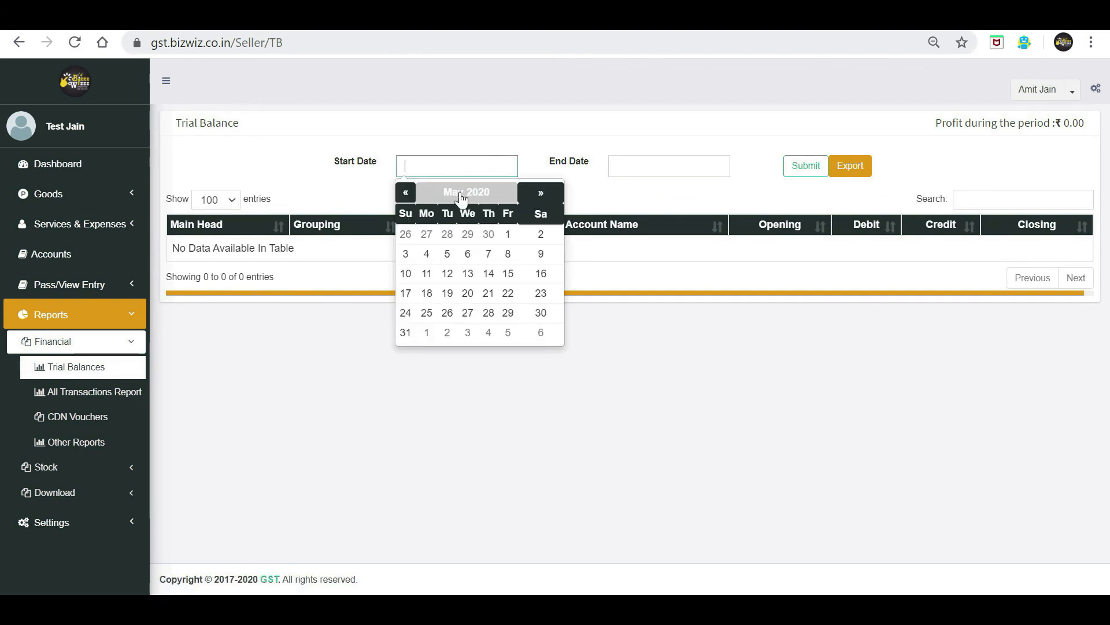
left_click(511, 236)
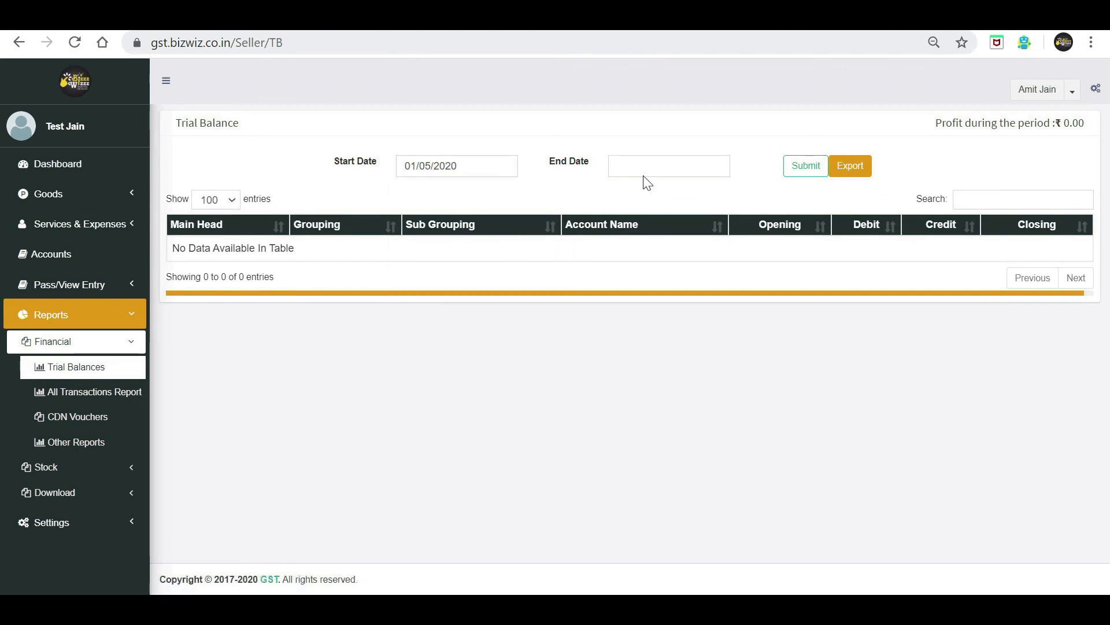
left_click(664, 164)
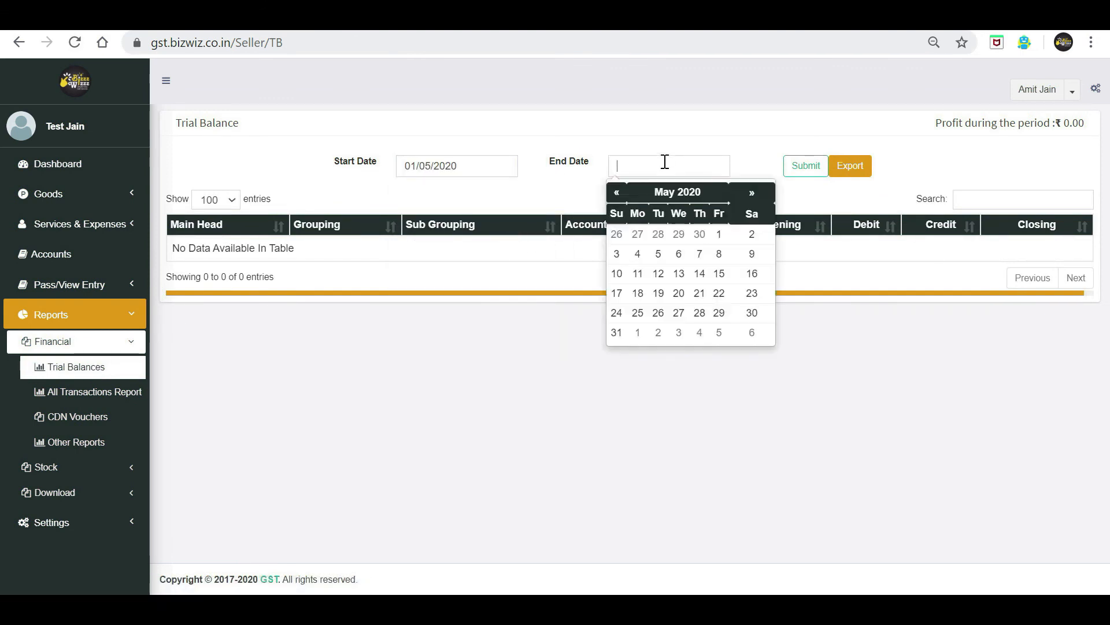
left_click(620, 334)
left_click(804, 174)
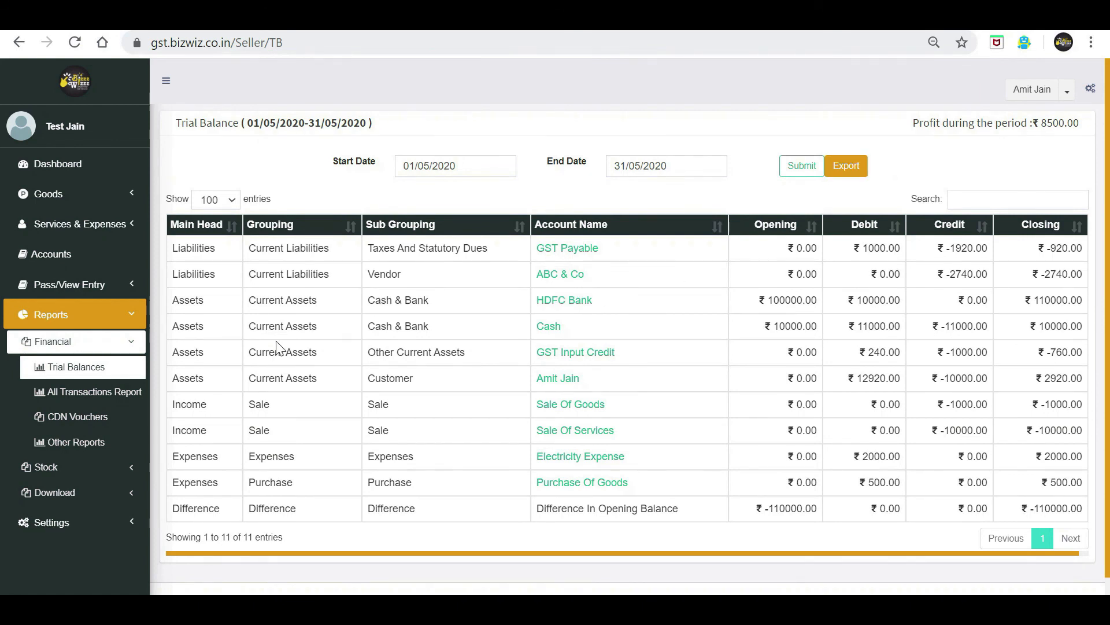
left_click(106, 395)
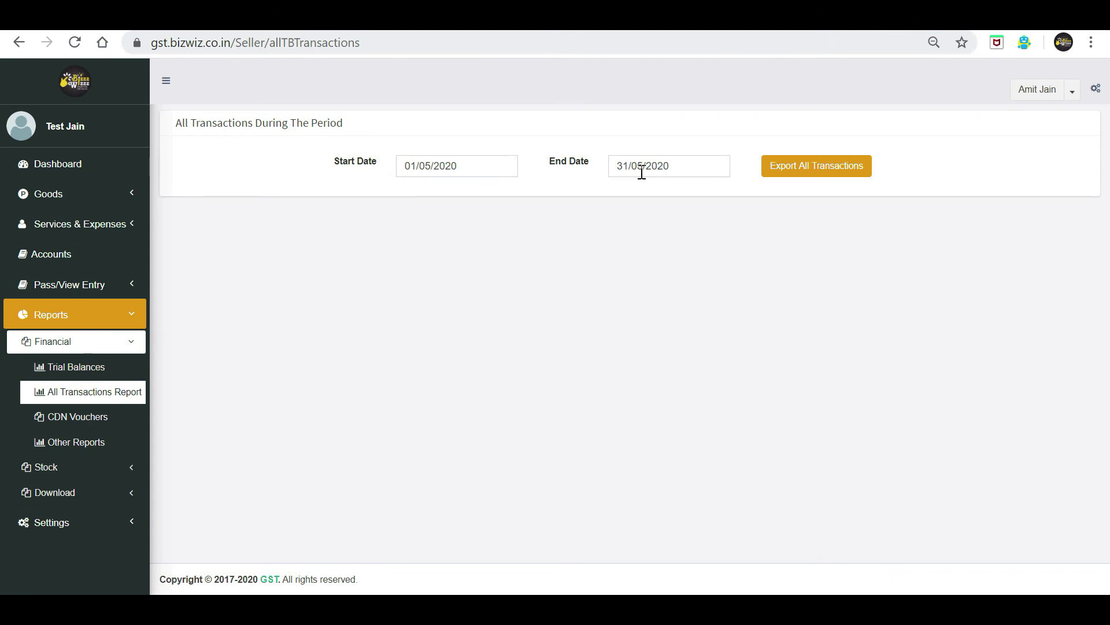
Export all May 2020 transactions to CSV and open the file in Excel
left_click(808, 174)
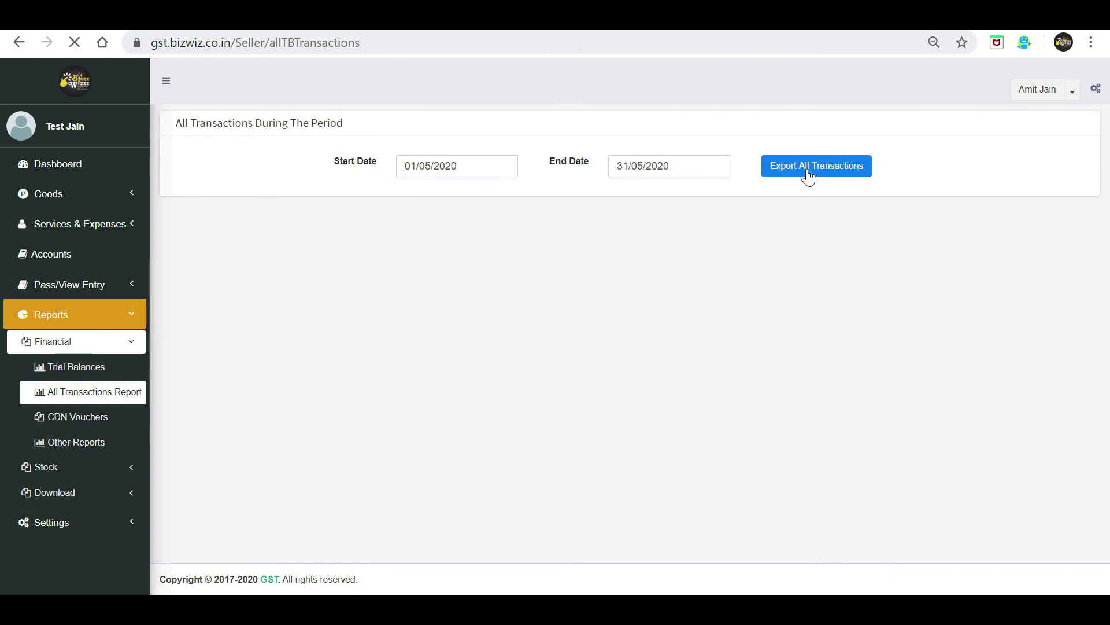
left_click(95, 574)
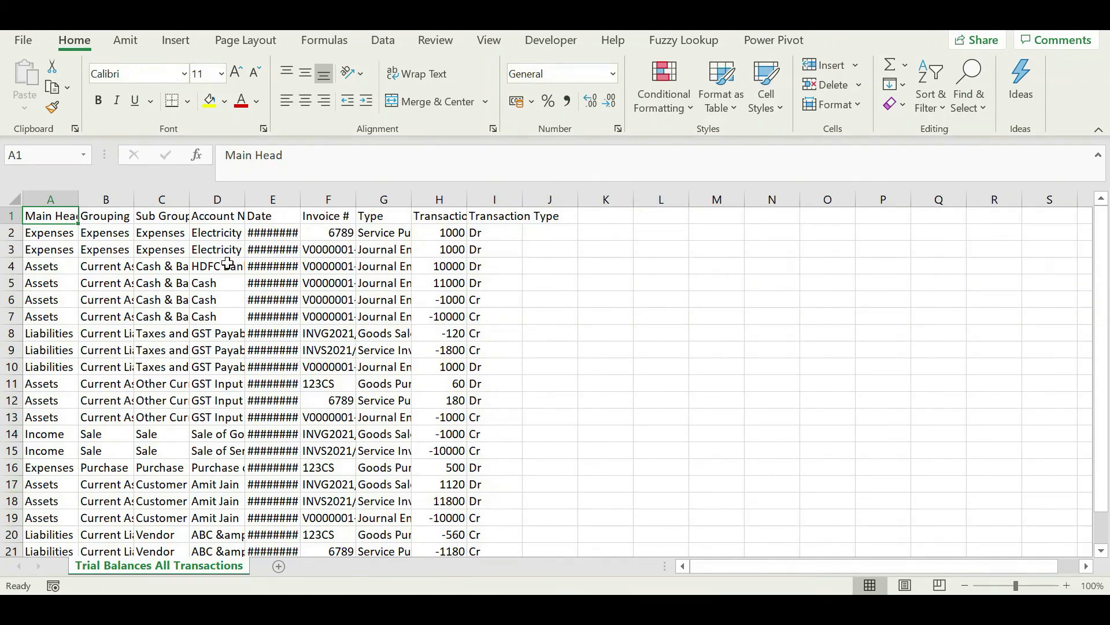
AutoFit the Date column (E) so full dates show, then check the invoice numbers
key("ctrl+Down")
key("Down")
key("ctrl+Up")
key("ctrl+Up")
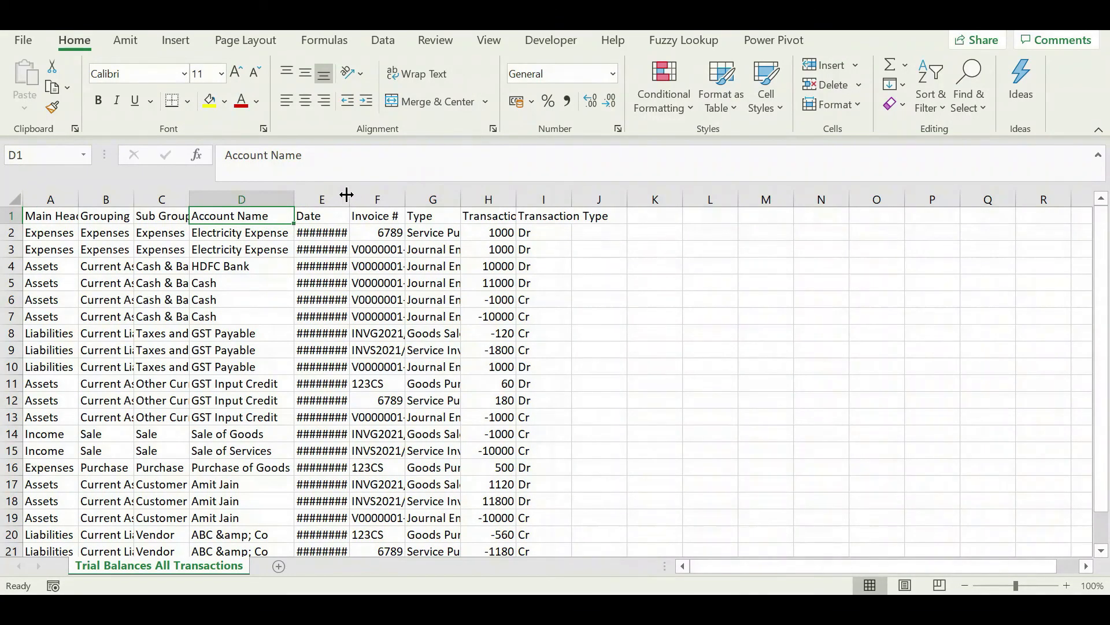
double_click(351, 198)
key("Down")
key("Down")
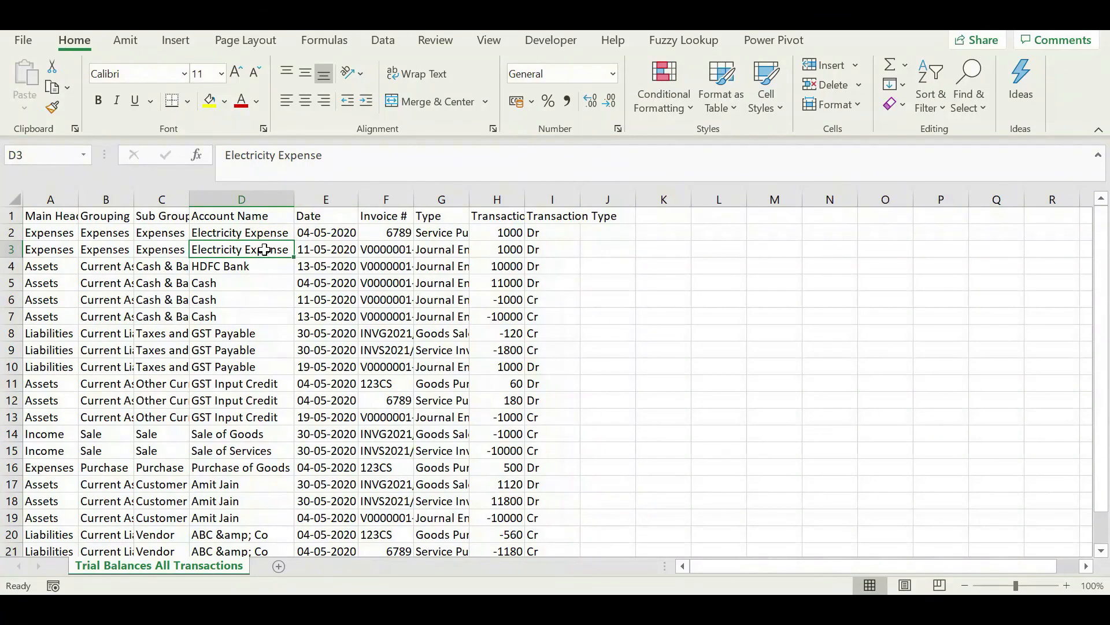
left_click(395, 236)
left_click(397, 478)
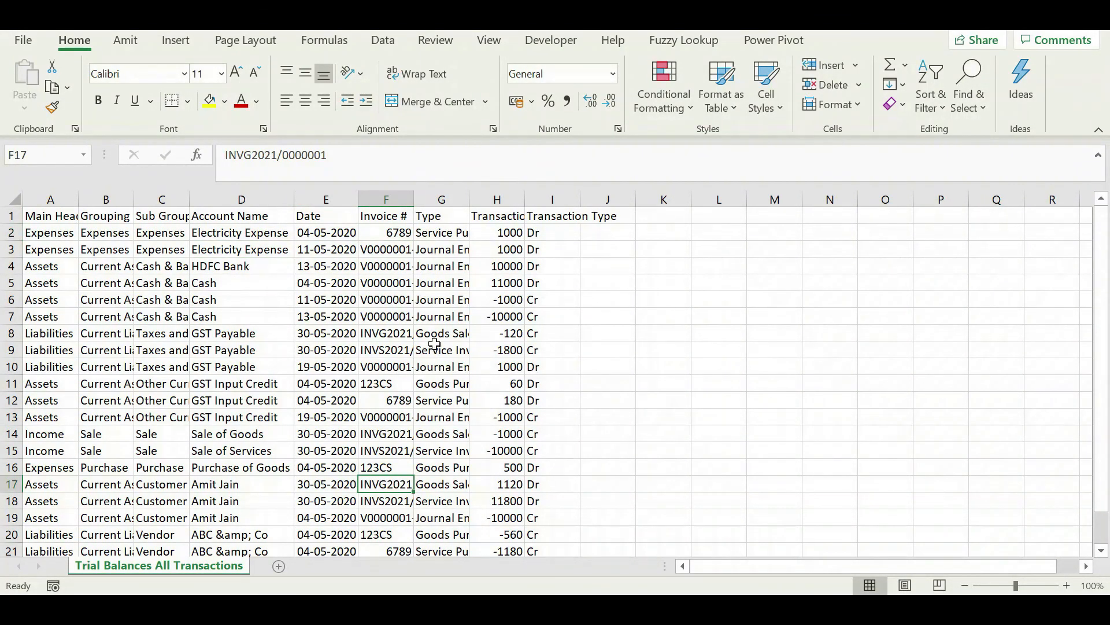
left_click(437, 281)
AutoFit the Type column (G) and review transaction types, Dr/Cr entries and amounts
double_click(473, 203)
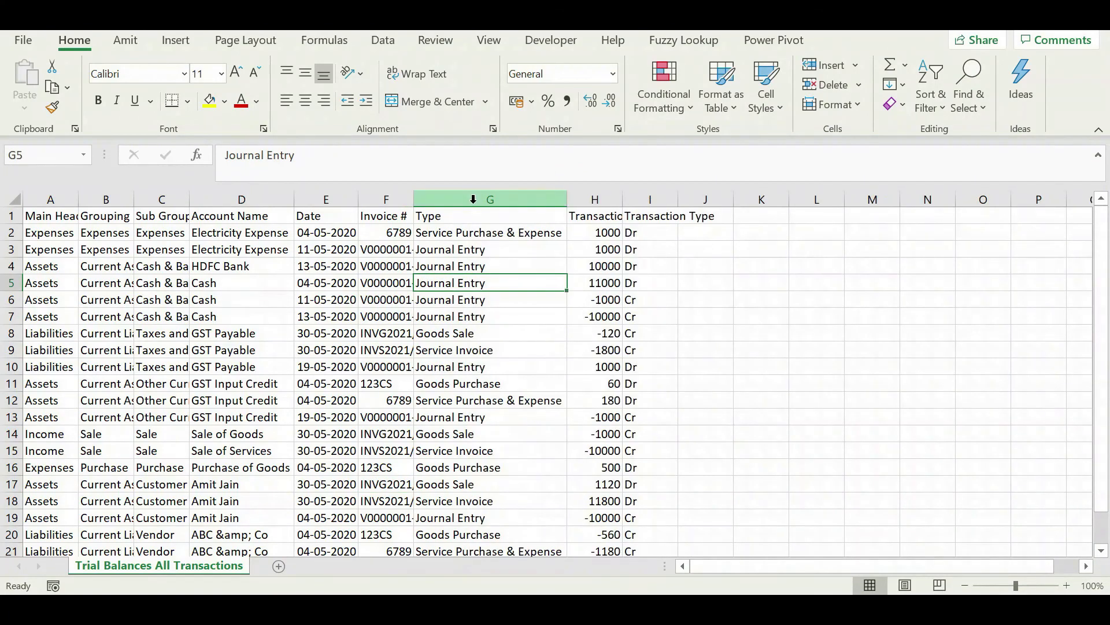
left_click(487, 236)
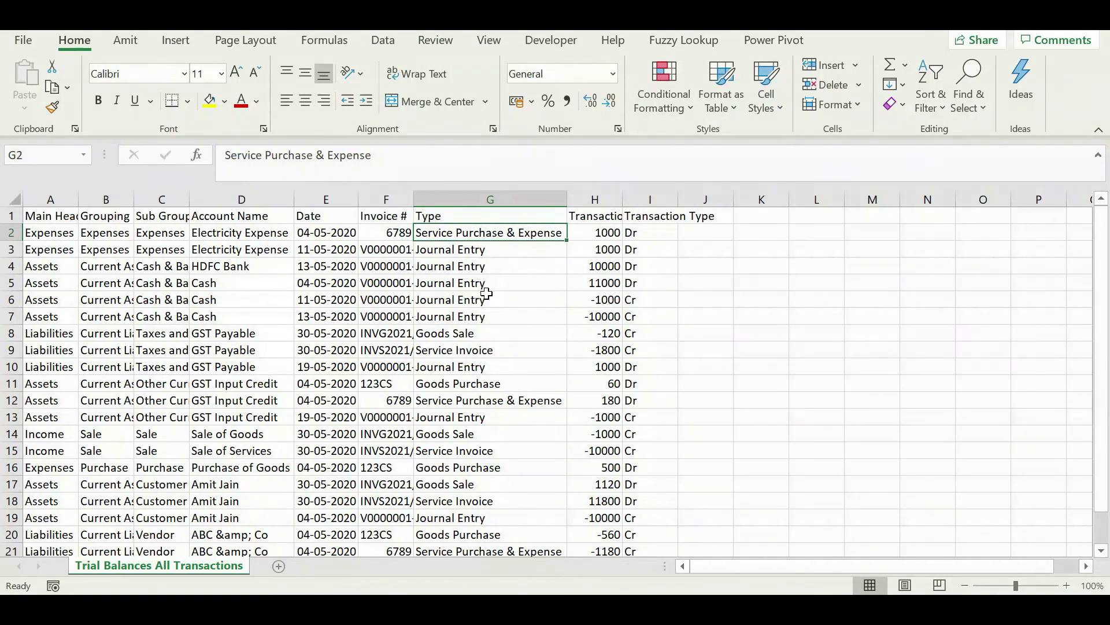
left_click(490, 349)
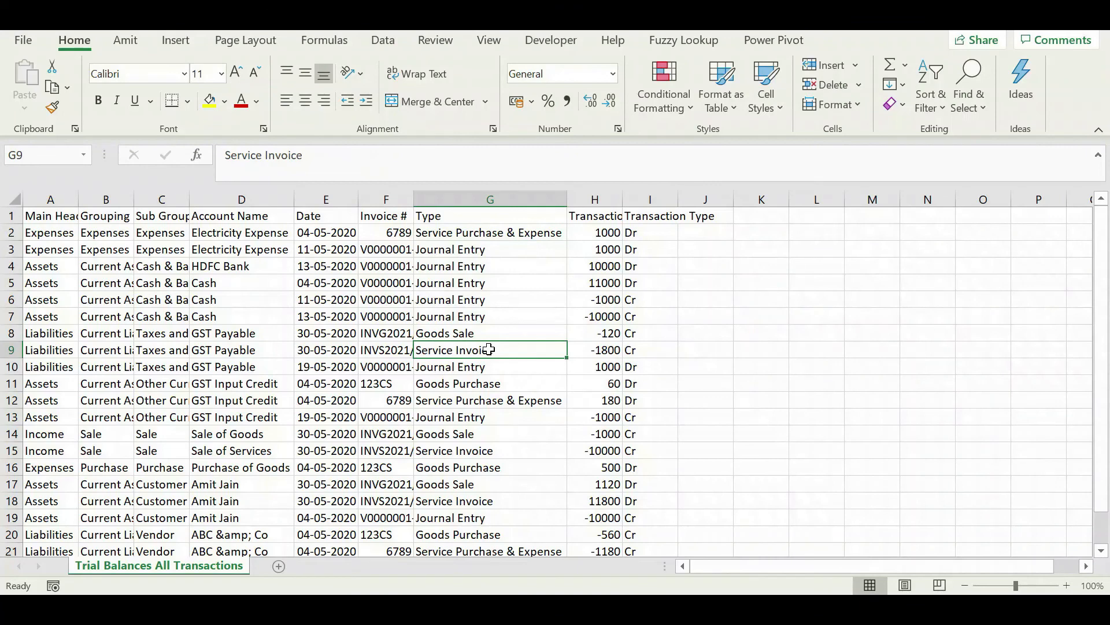
left_click(496, 501)
key("Down")
key("Down")
key("Down")
key("Down")
key("Down")
key("Down")
key("ctrl+Up")
key("ctrl+Up")
key("Right")
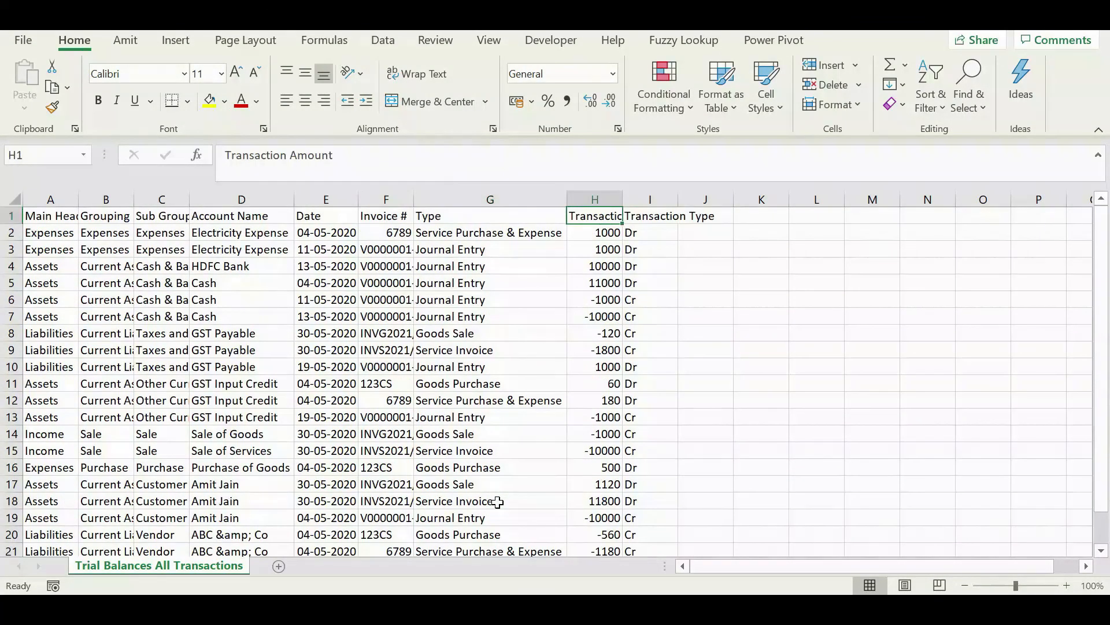
key("Right")
key("Down")
key("Down")
key("Down")
key("Down")
key("Down")
key("Down")
key("Left")
key("Left")
key("Right")
key("Right")
key("Left")
key("Up")
key("Down")
key("Up")
key("Up")
key("Up")
key("Up")
key("Up")
key("Down")
key("Down")
key("Down")
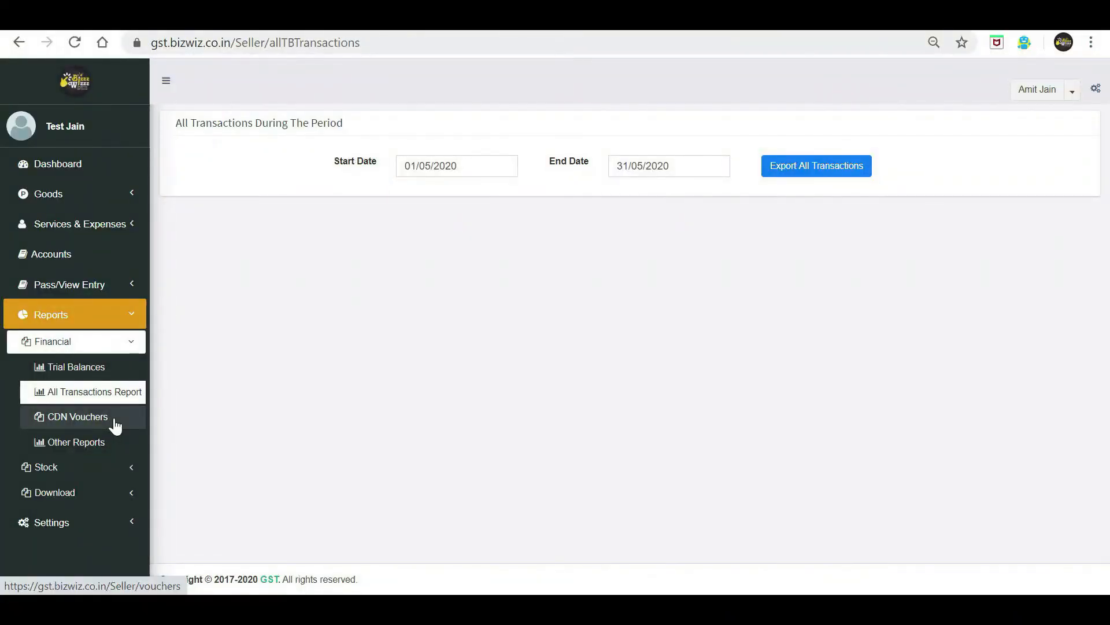
Open Service Invoices Raised and show invoice INVS2021/0000001's Edit, Print, Copy, Credit Note and Cancel actions
left_click(114, 418)
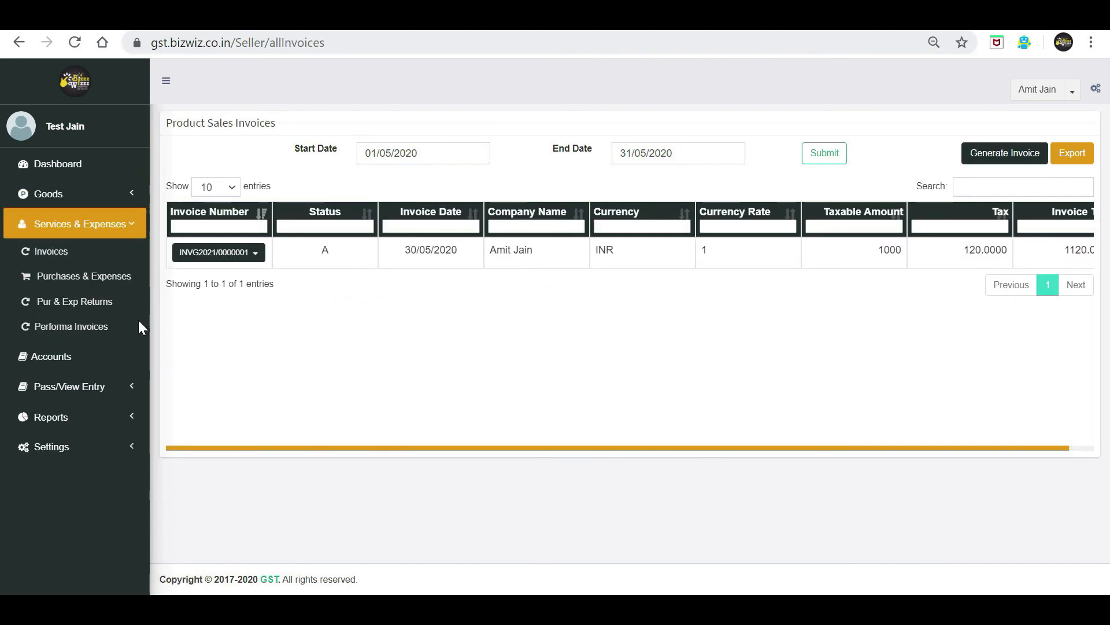
left_click(63, 253)
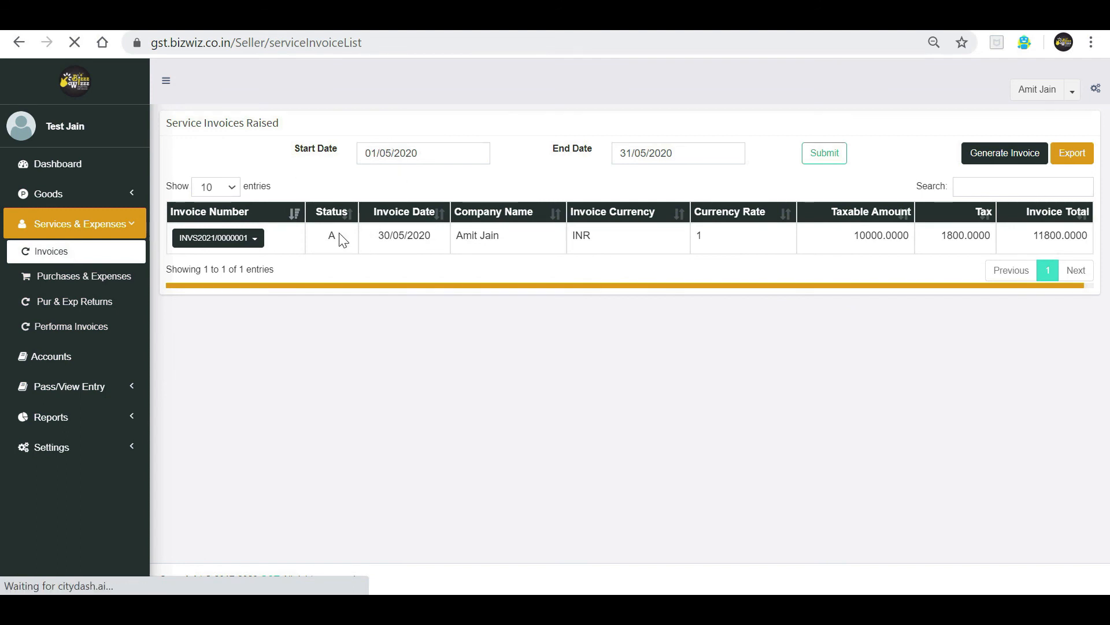
left_click(258, 243)
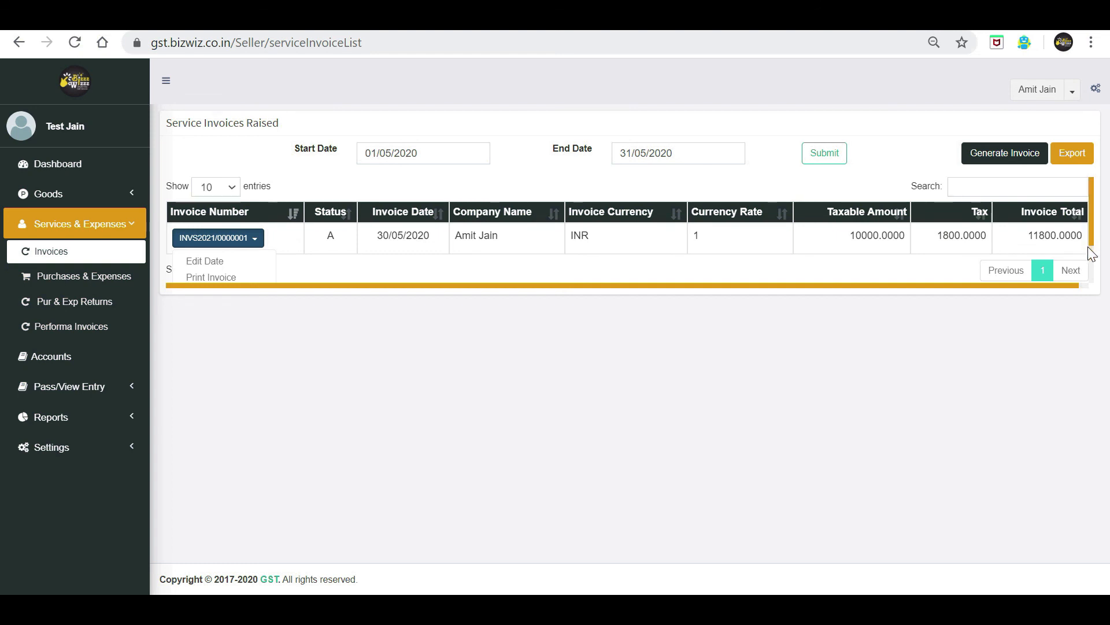
scroll(1095, 277, "down", 1)
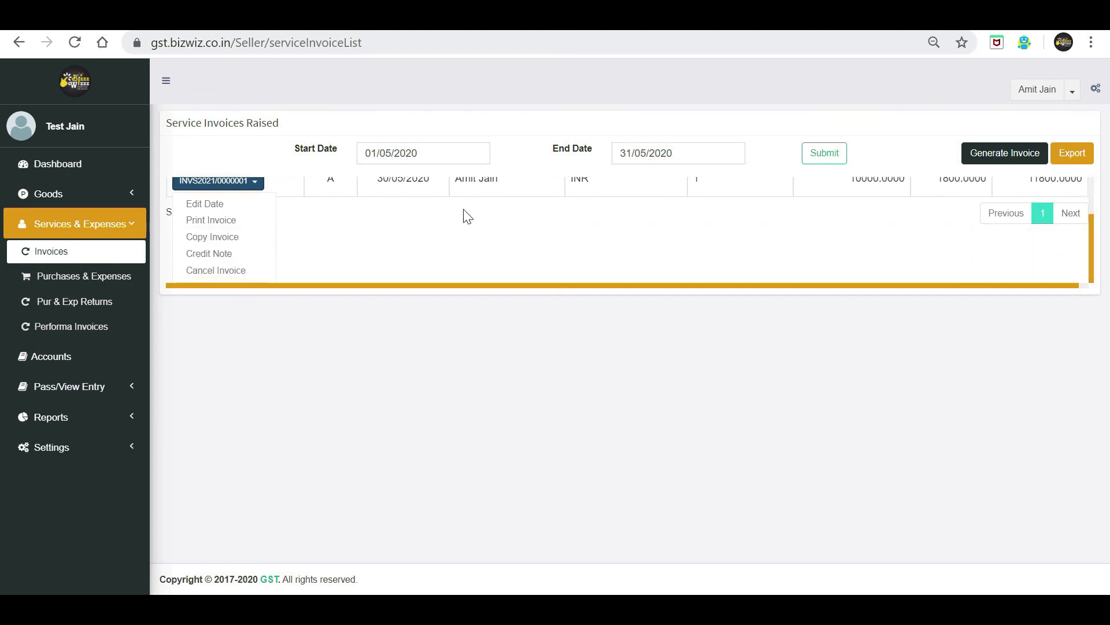